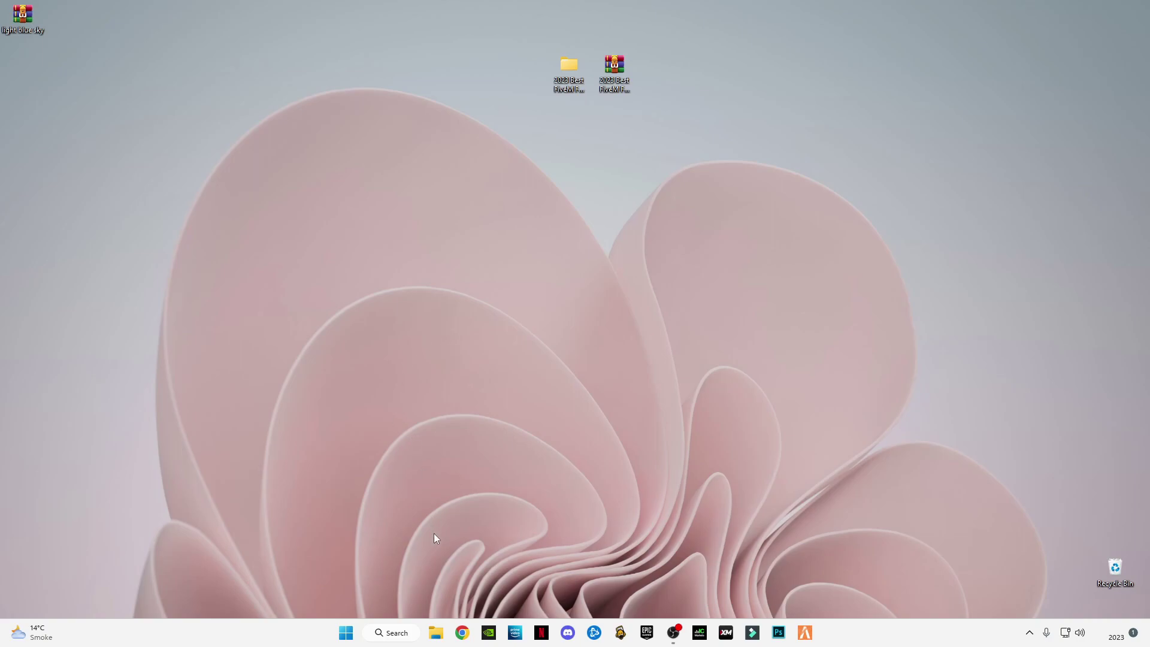
- Open the Windows Temp folder by running 'temp' from the Run prompt
click(467, 566)
key(super+r)
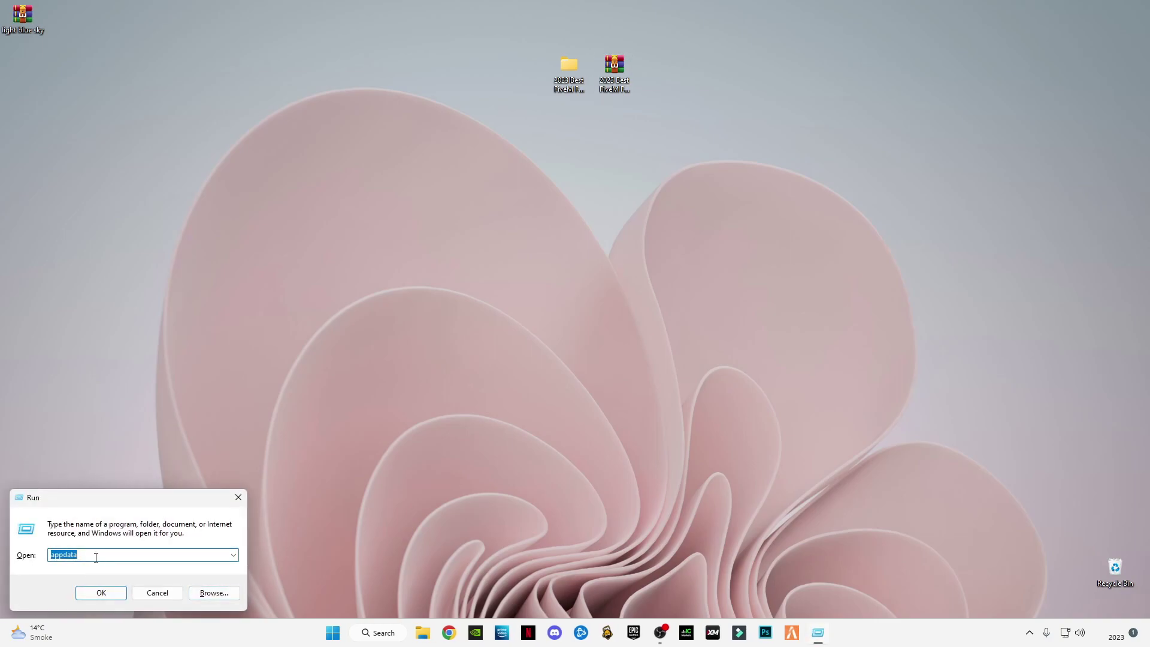
text(temp)
key(Return)
- Delete every item in Temp except the in-use adobegc file, then show the desktop
drag(144, 245, 143, 116)
right_click(142, 117)
key(Escape)
key(Delete)
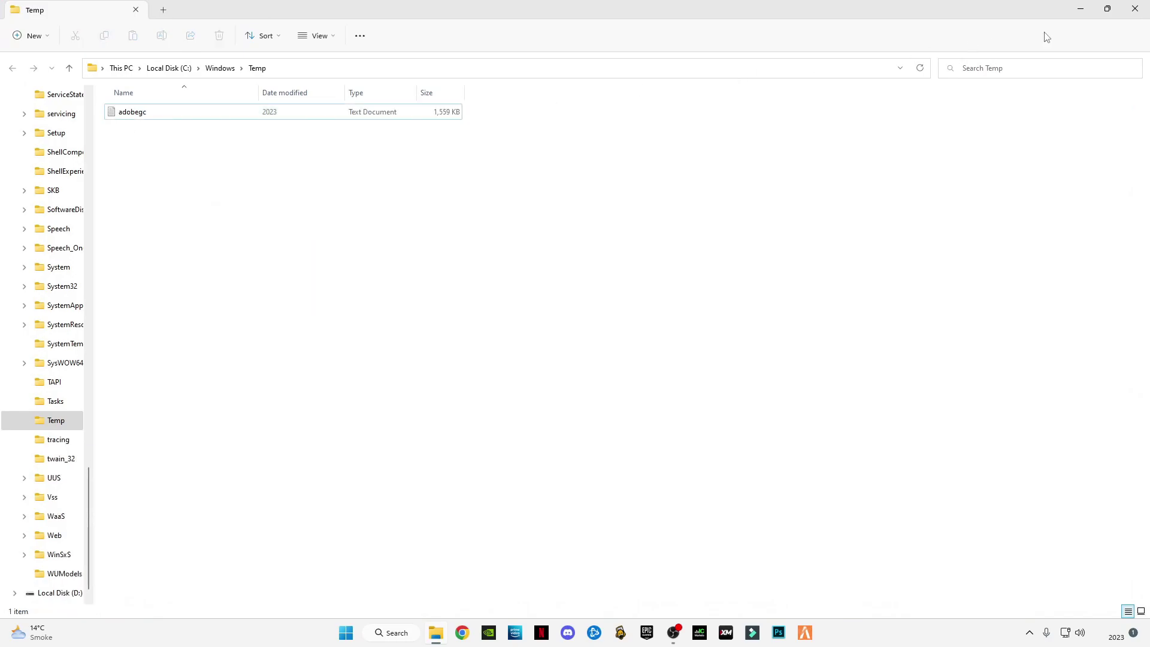
key(super+d)
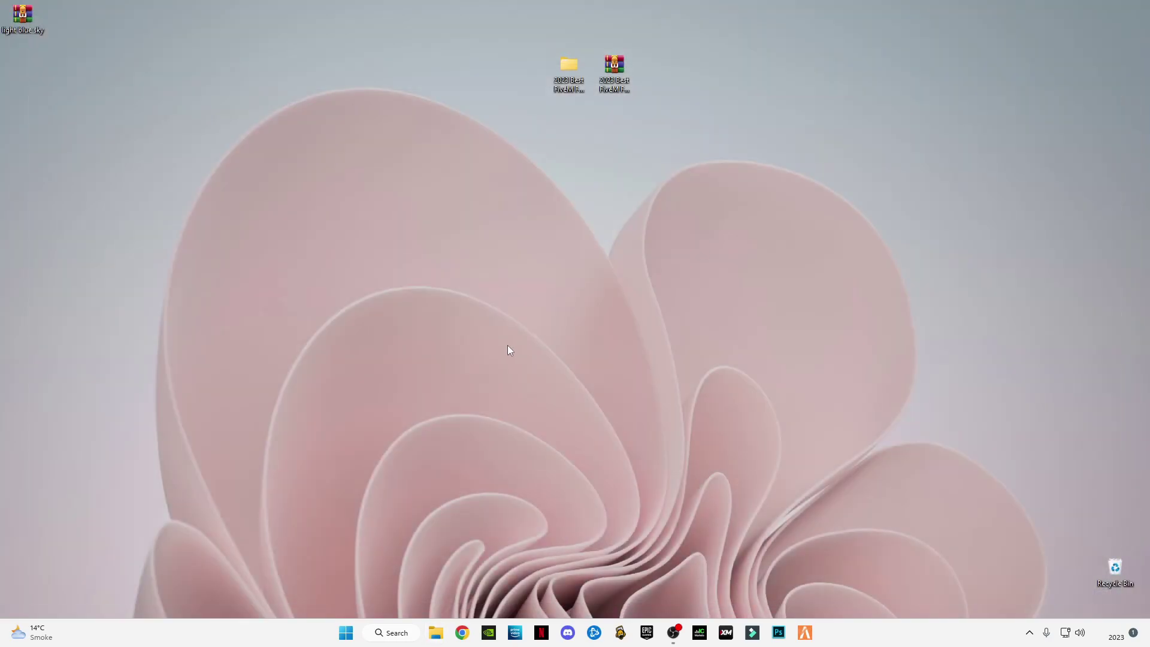
- Open the user's %temp% folder from the Run prompt
key(super+r)
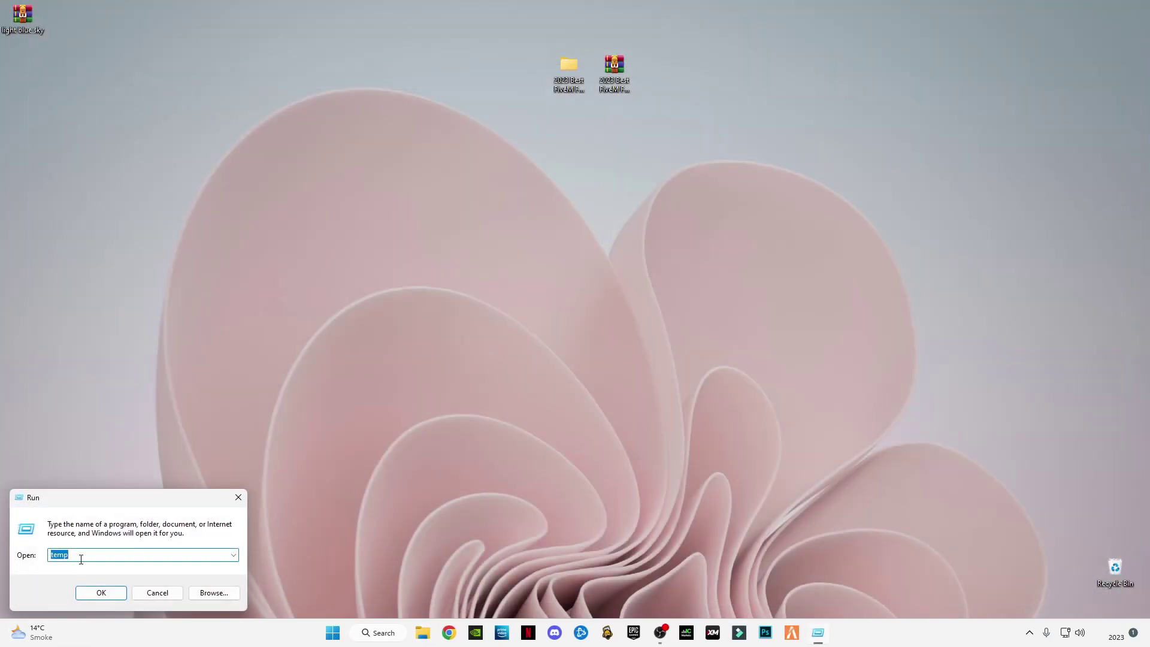
click(80, 556)
click(108, 593)
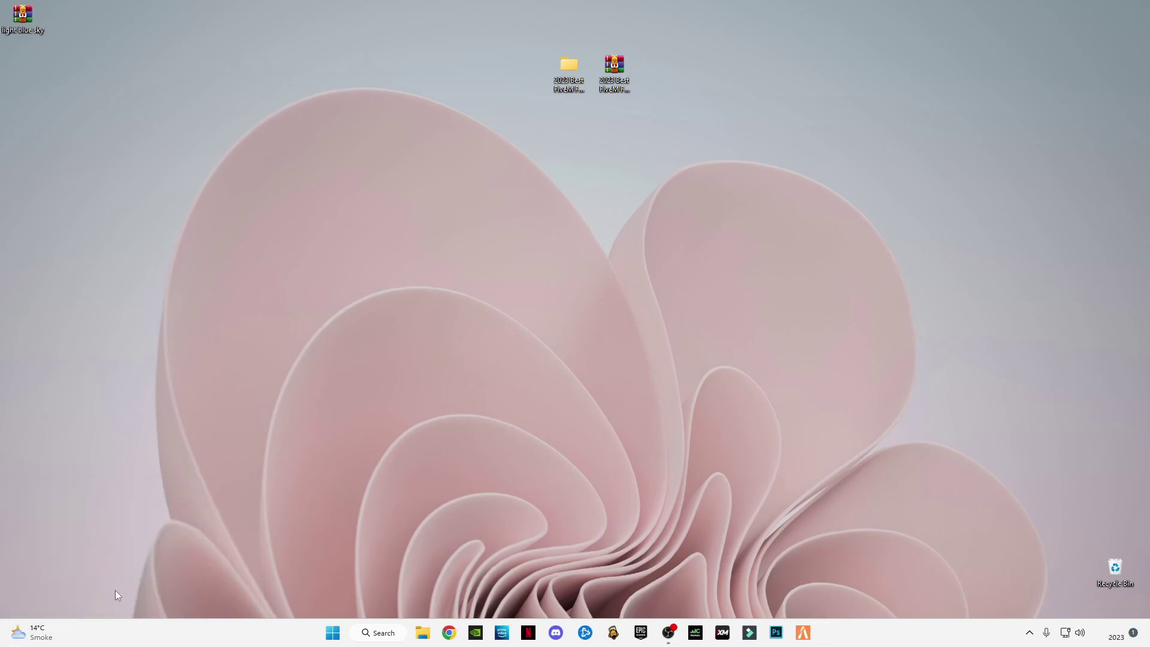
click(279, 324)
- Delete all items in %temp%, skipping every in-use file, then minimise Explorer
key(ctrl+a)
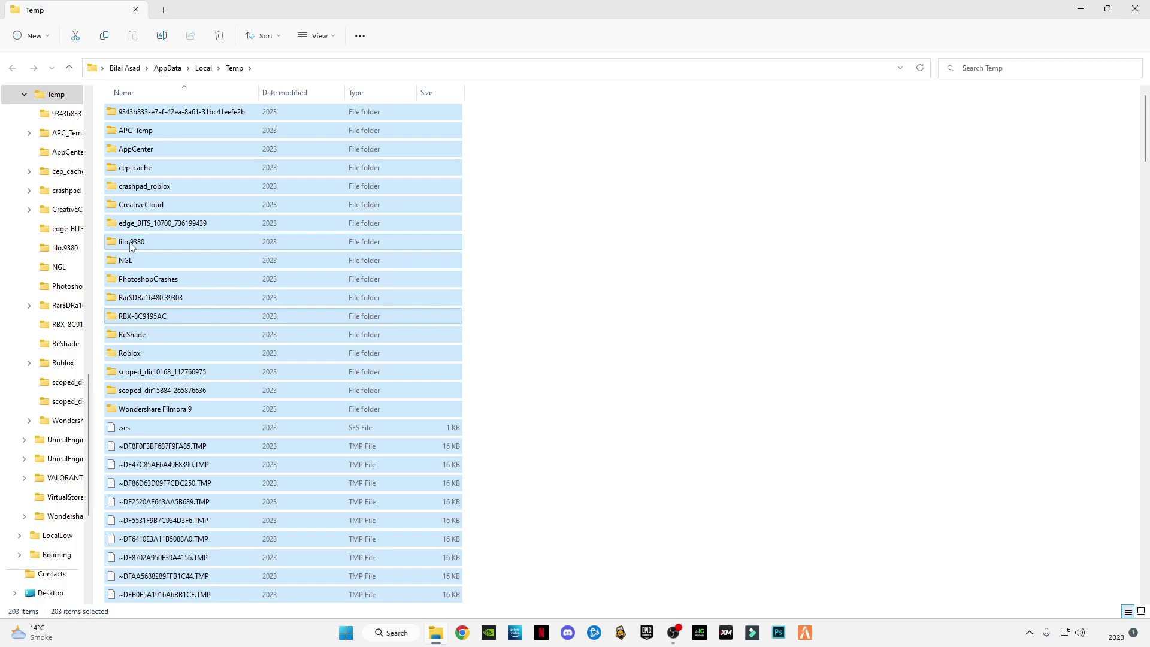
right_click(141, 242)
click(217, 258)
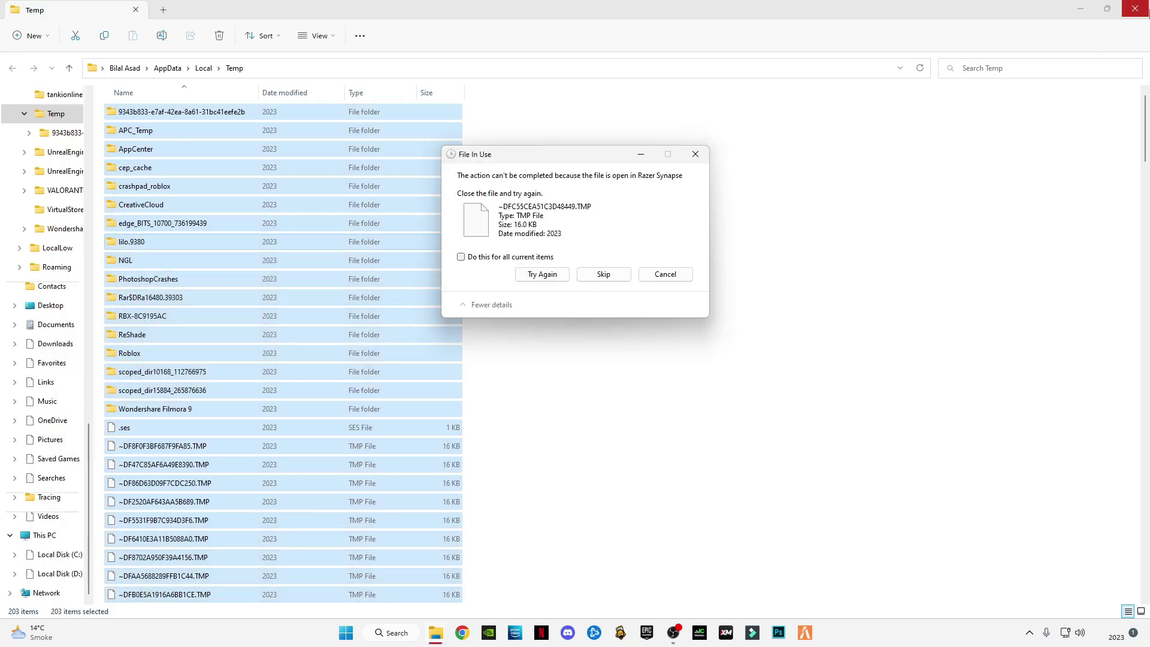
click(591, 275)
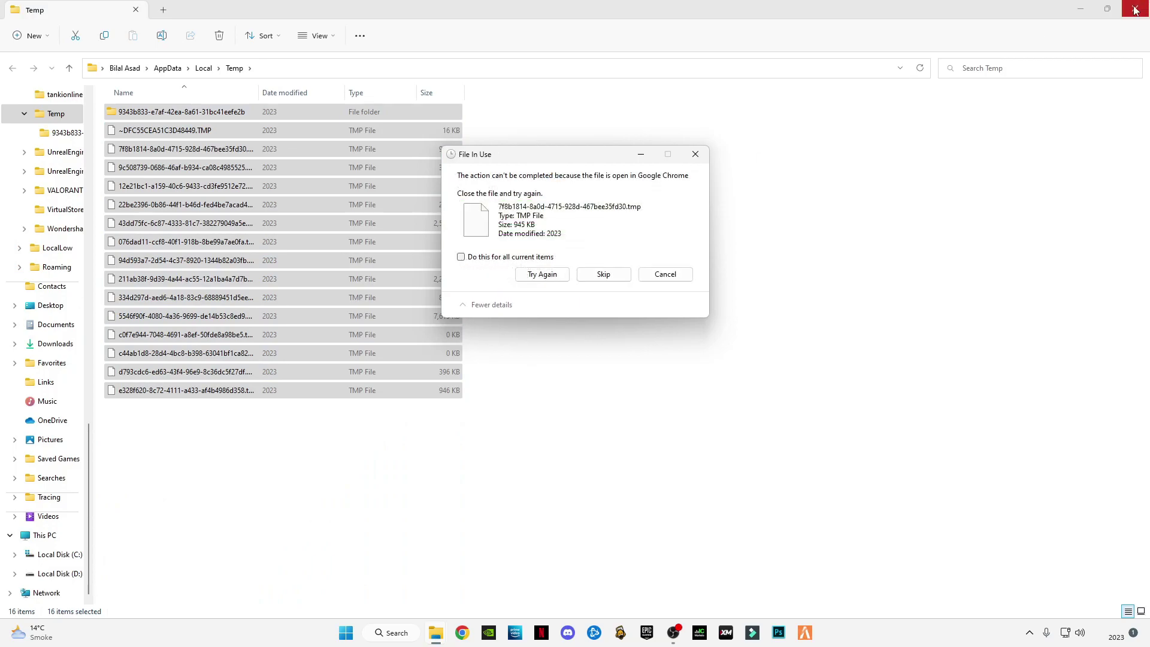
click(526, 259)
click(617, 278)
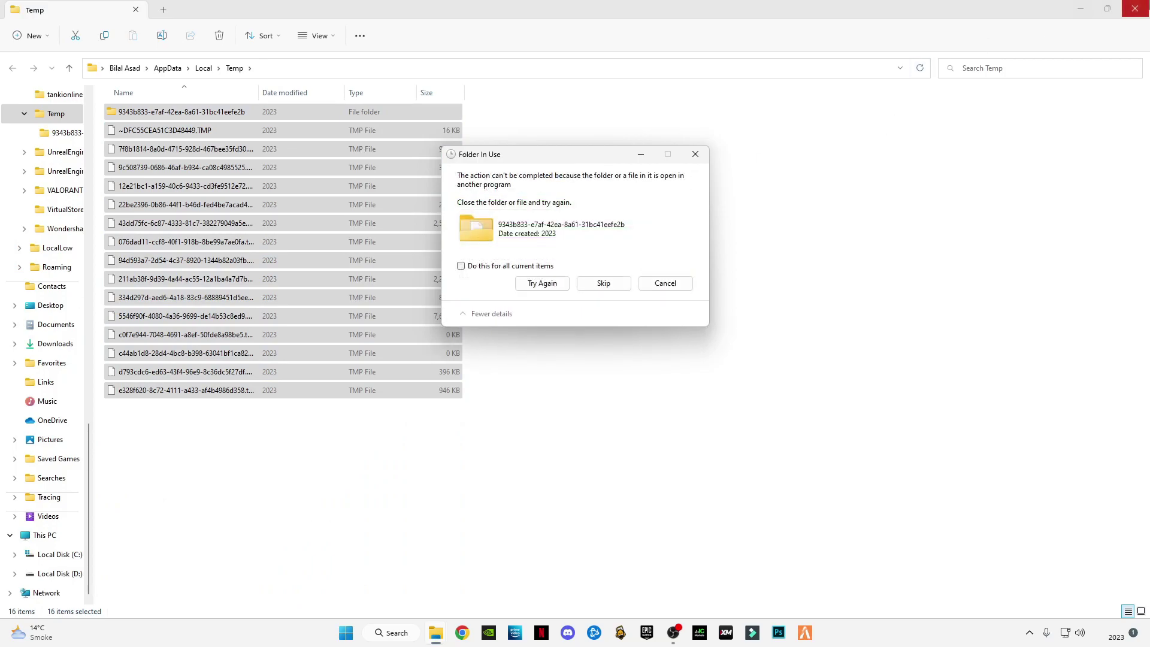
click(583, 282)
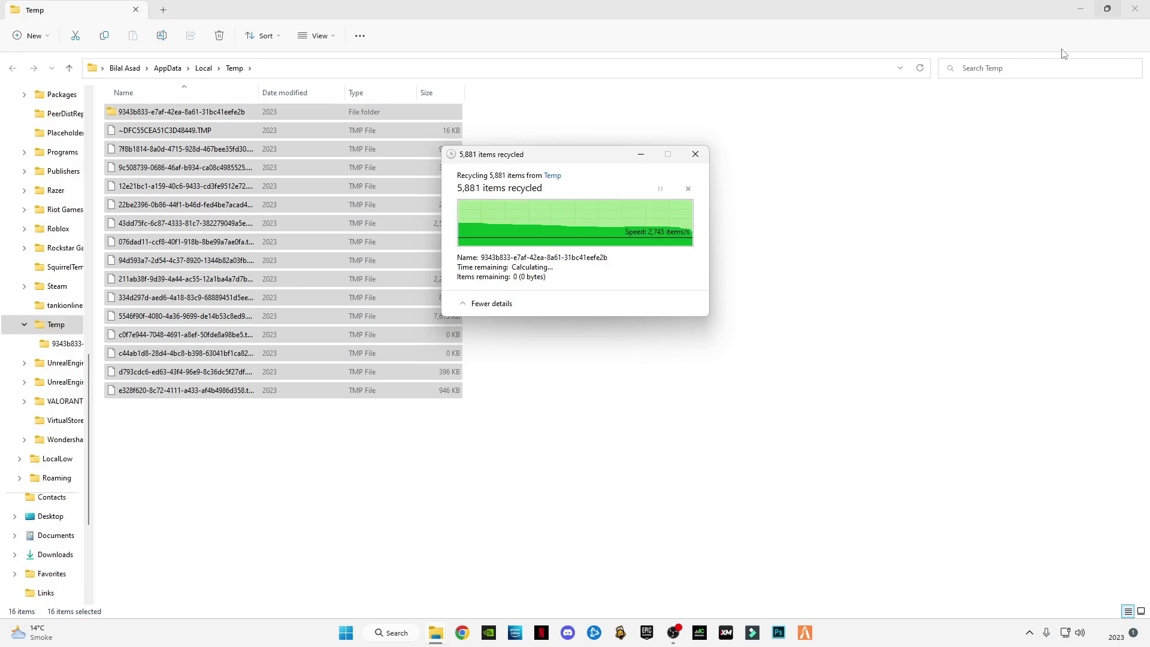
click(1080, 9)
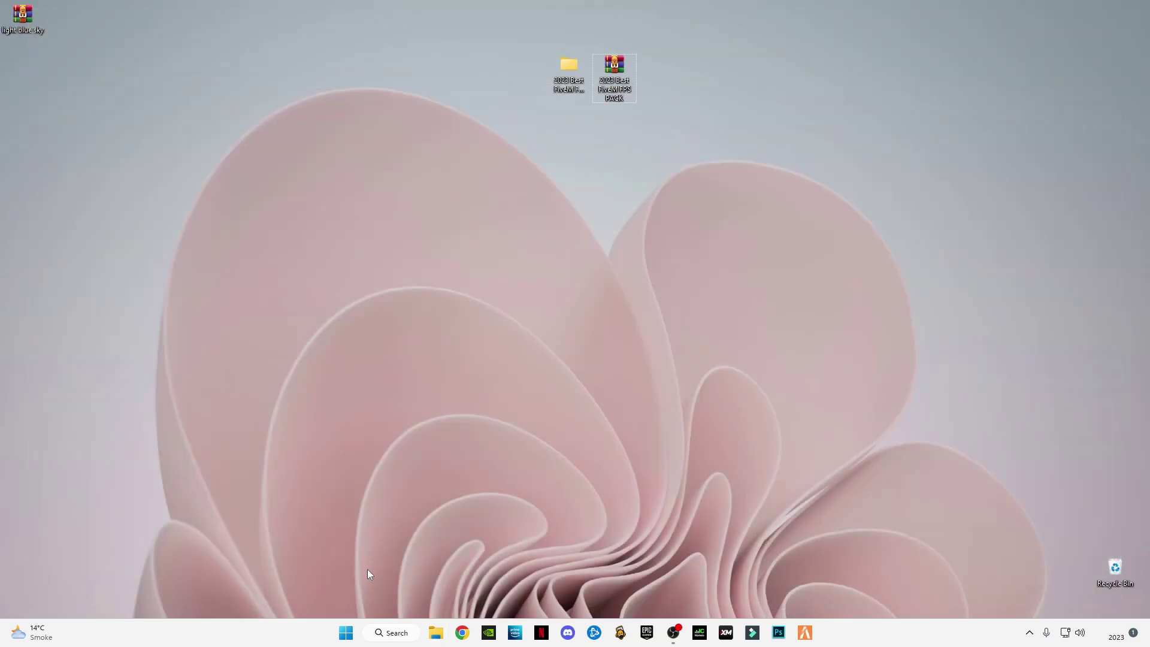
- Empty the Recycle Bin, permanently deleting 6,309 items (about 2.79 GB)
right_click(1120, 573)
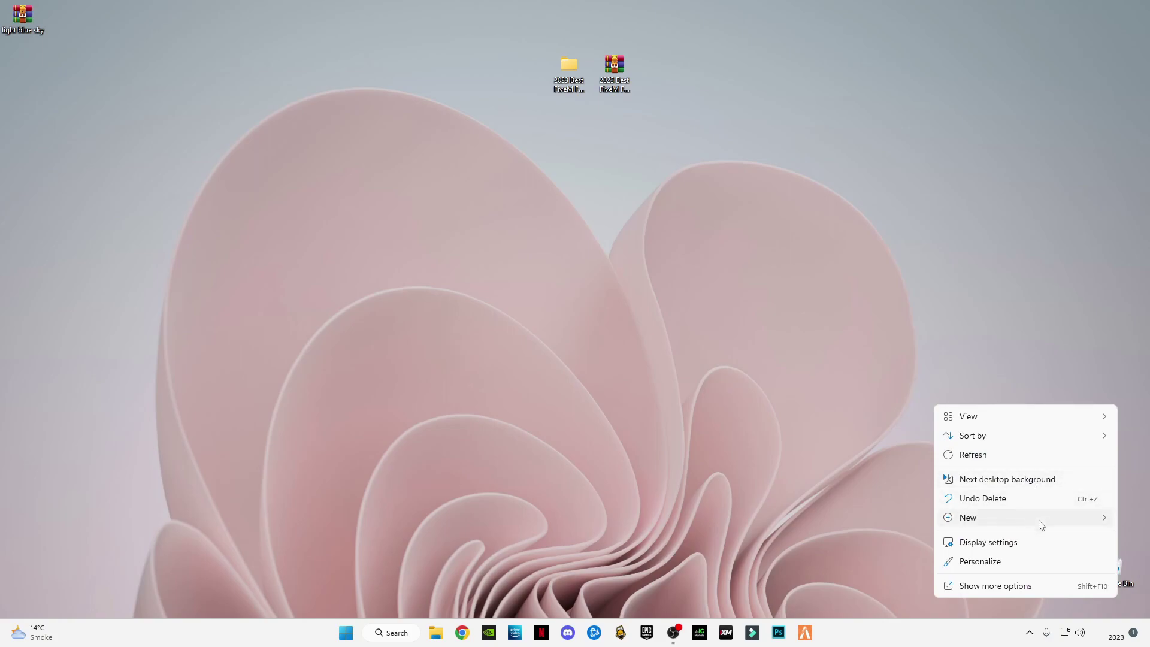
mouse_move(1039, 519)
right_click(1119, 568)
click(1011, 473)
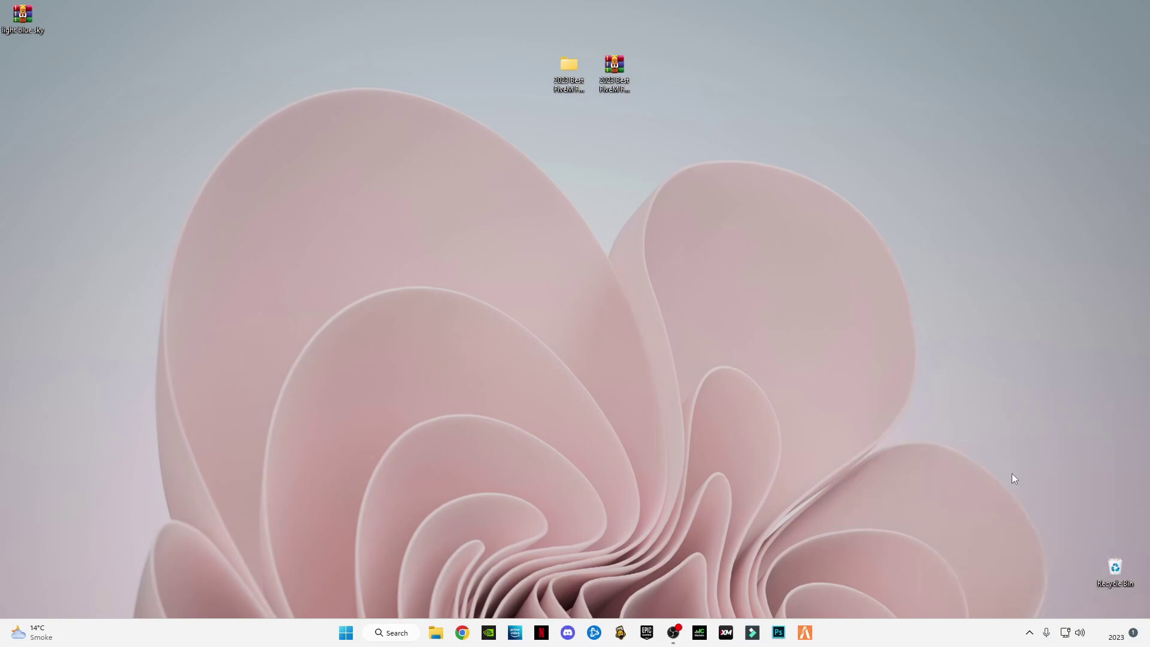
click(634, 329)
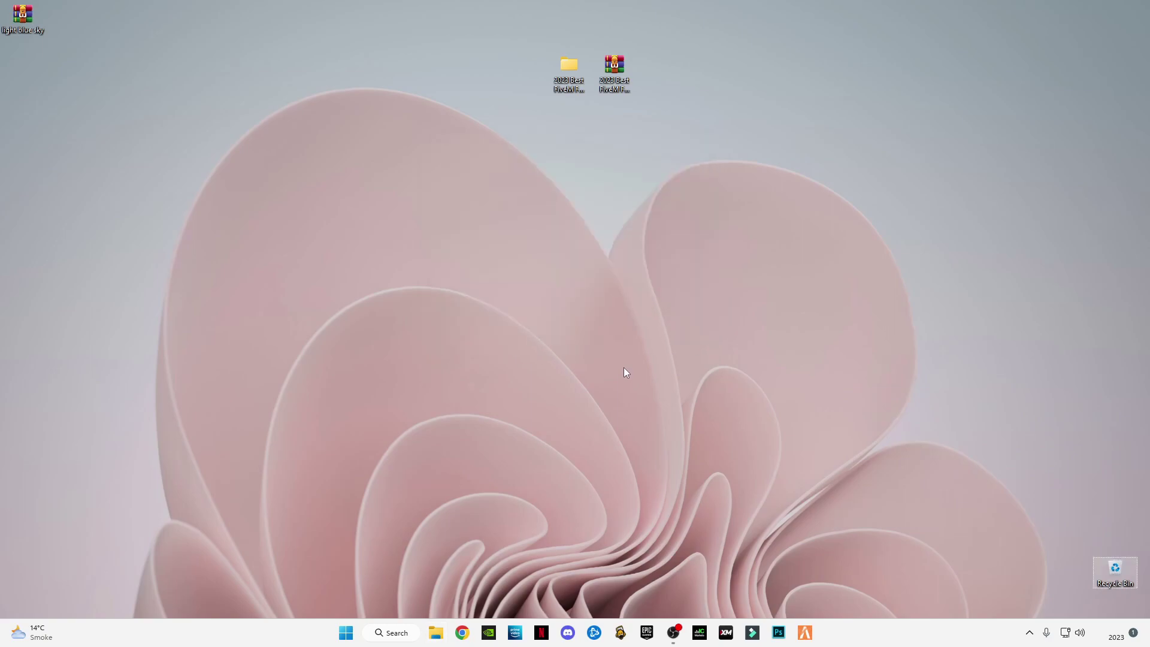
- Open AppData from the Run prompt and go into its Local folder
key(super+r)
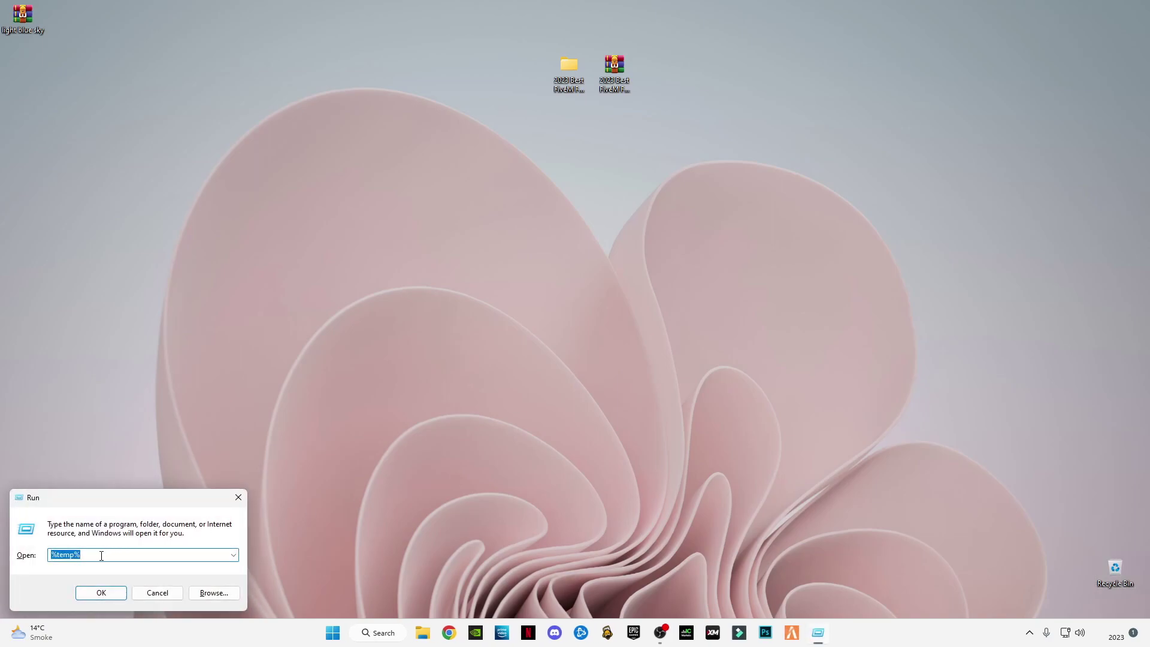
text(ap)
click(72, 578)
click(101, 592)
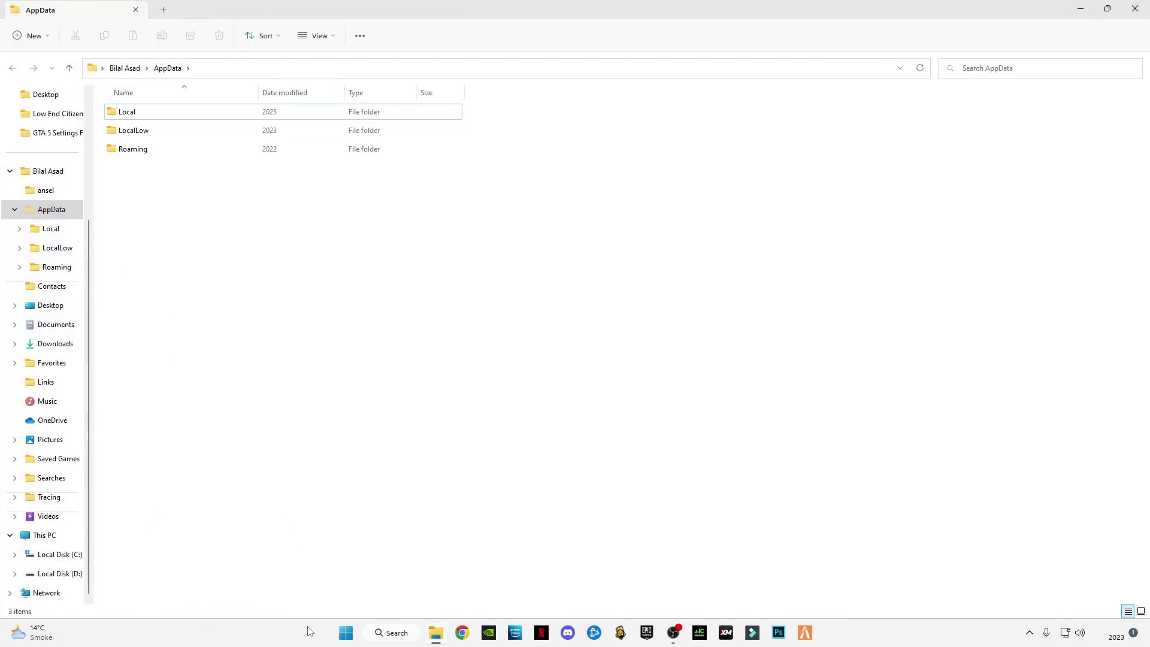
click(132, 119)
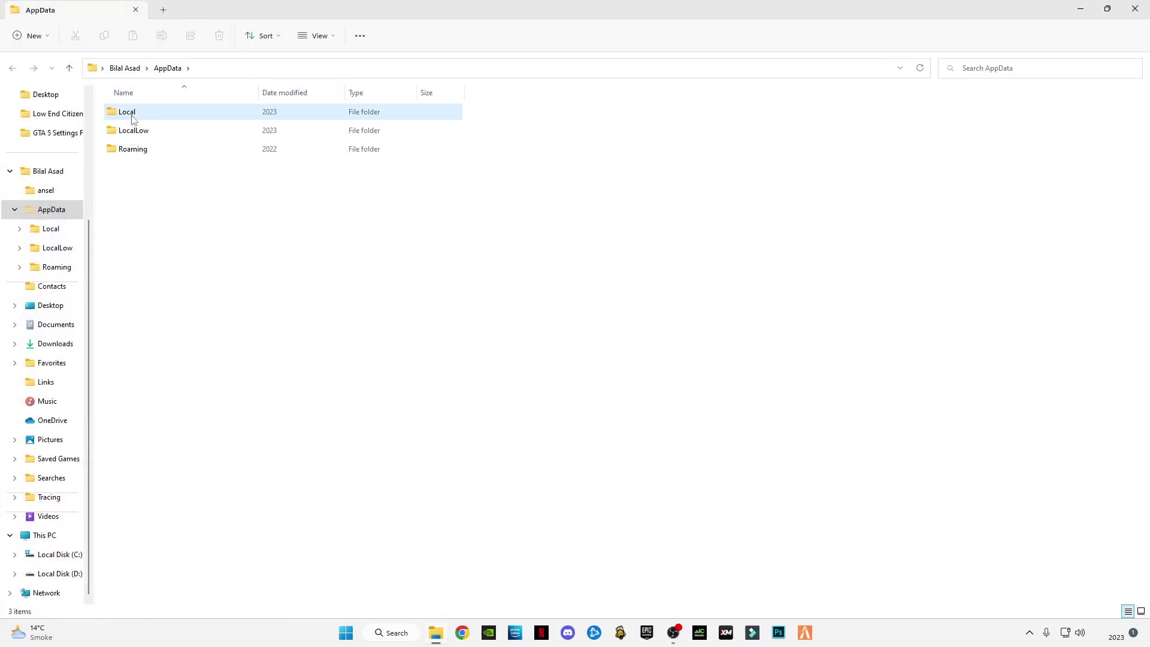
double_click(132, 118)
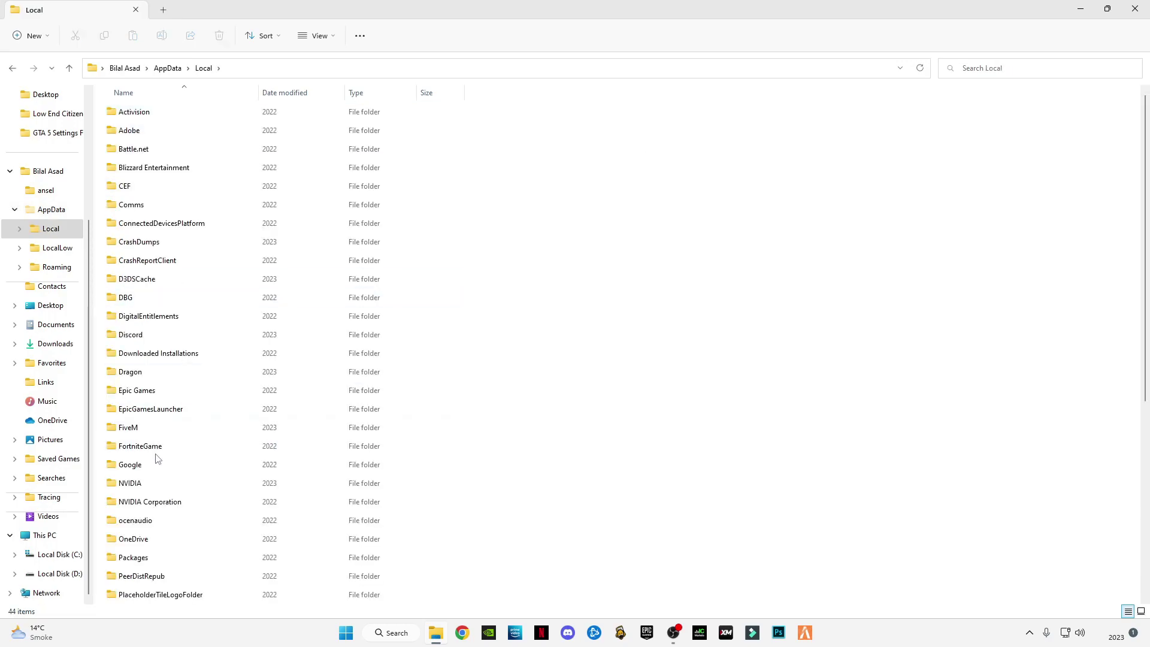
- In FiveM > FiveM Application Data > data, delete the cache folder and close Explorer
double_click(147, 427)
click(145, 117)
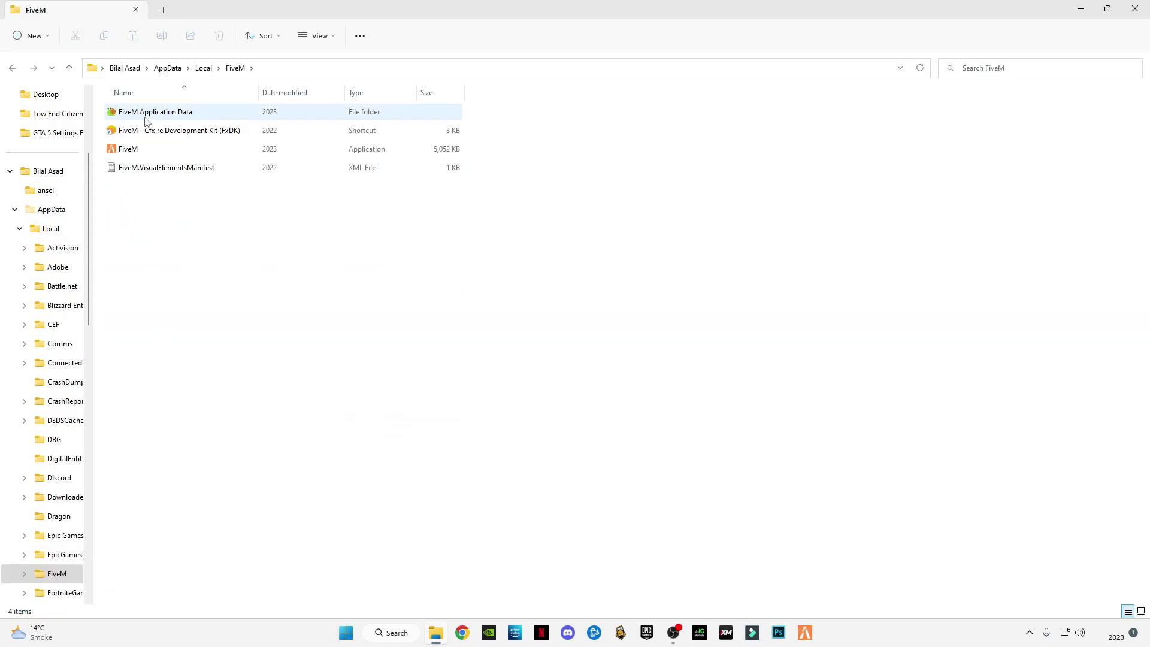
double_click(147, 119)
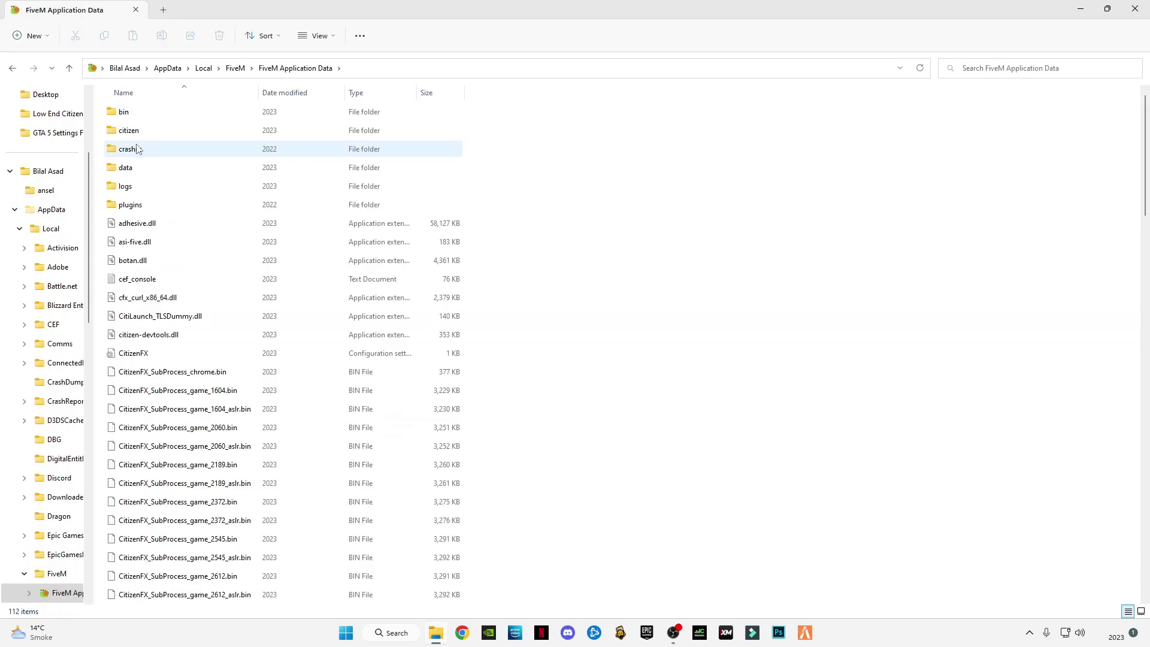
double_click(143, 170)
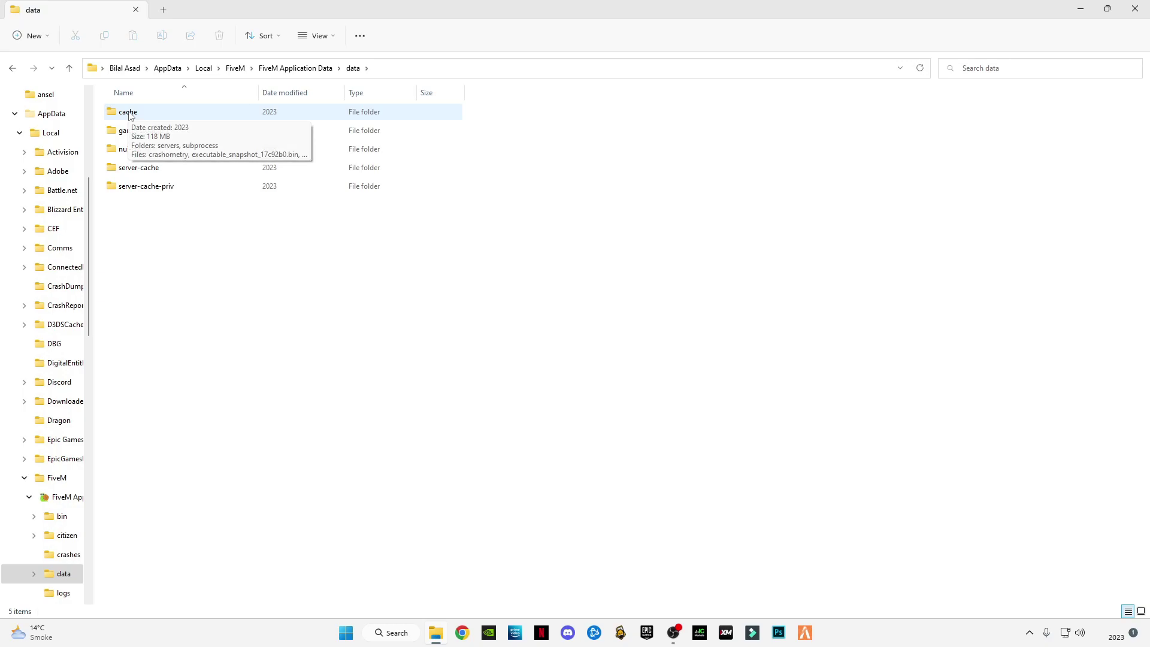
right_click(130, 117)
click(215, 125)
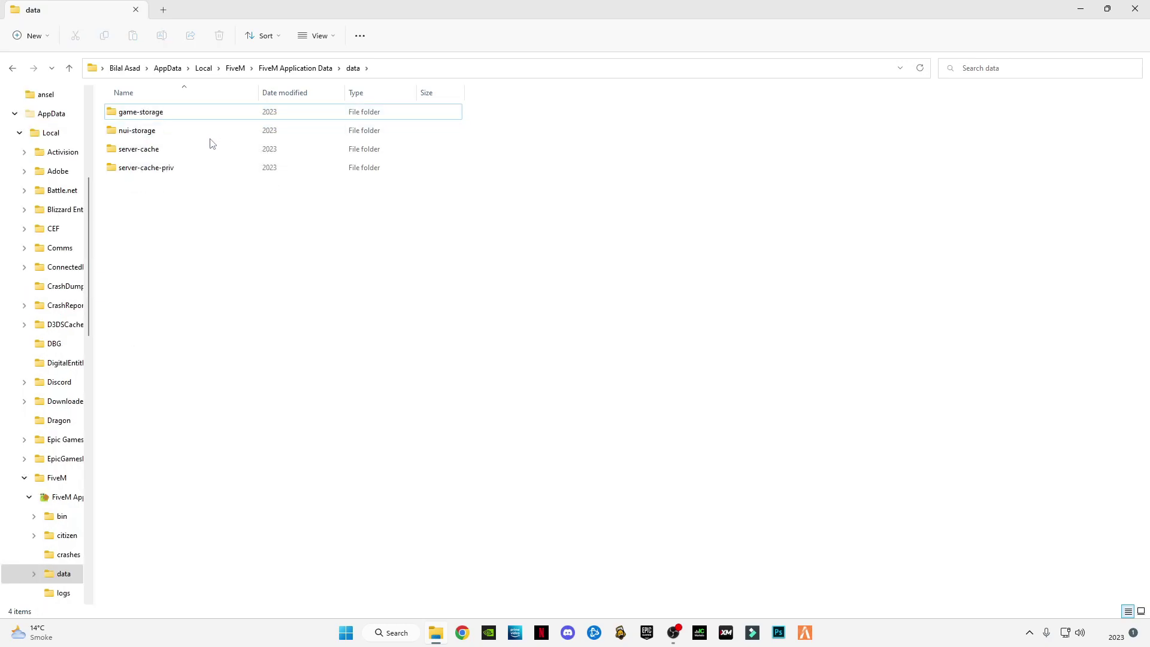
click(1138, 15)
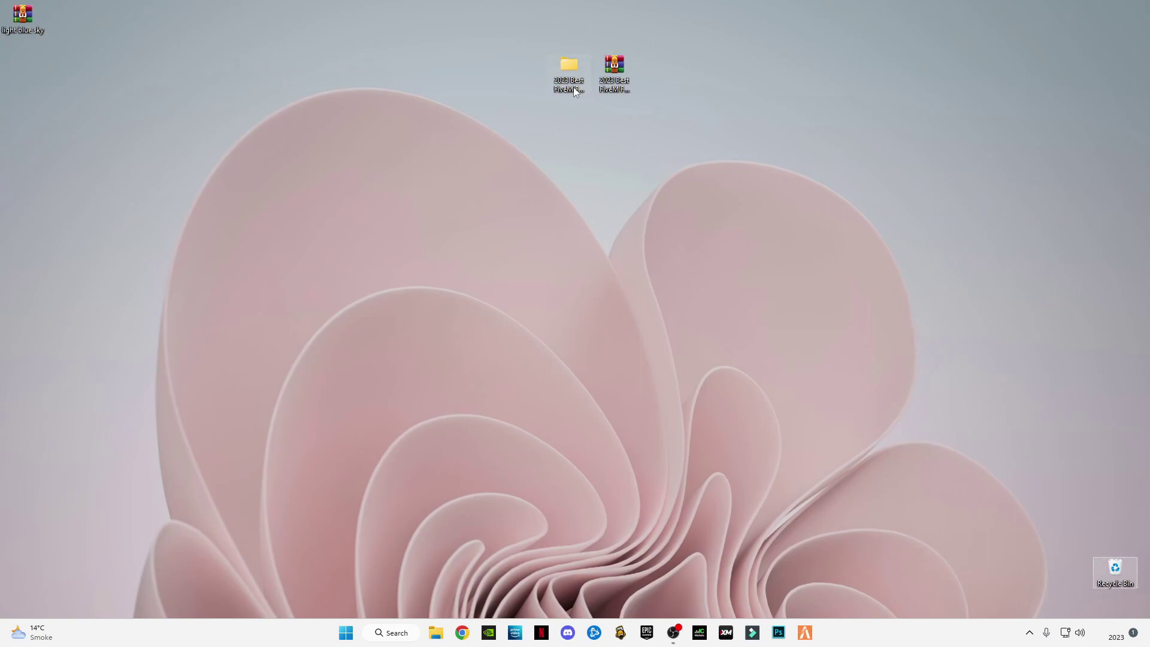
- Open the desktop's 2023 Best FiveM FPS PACK folder and select its four subfolders
click(629, 73)
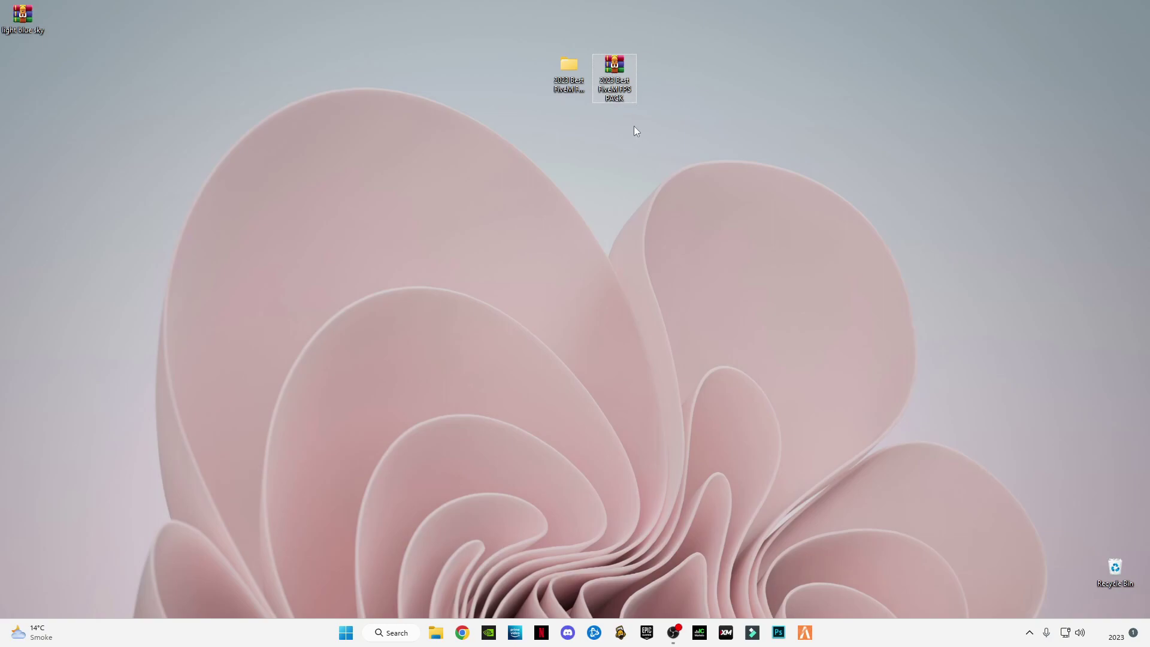
right_click(621, 80)
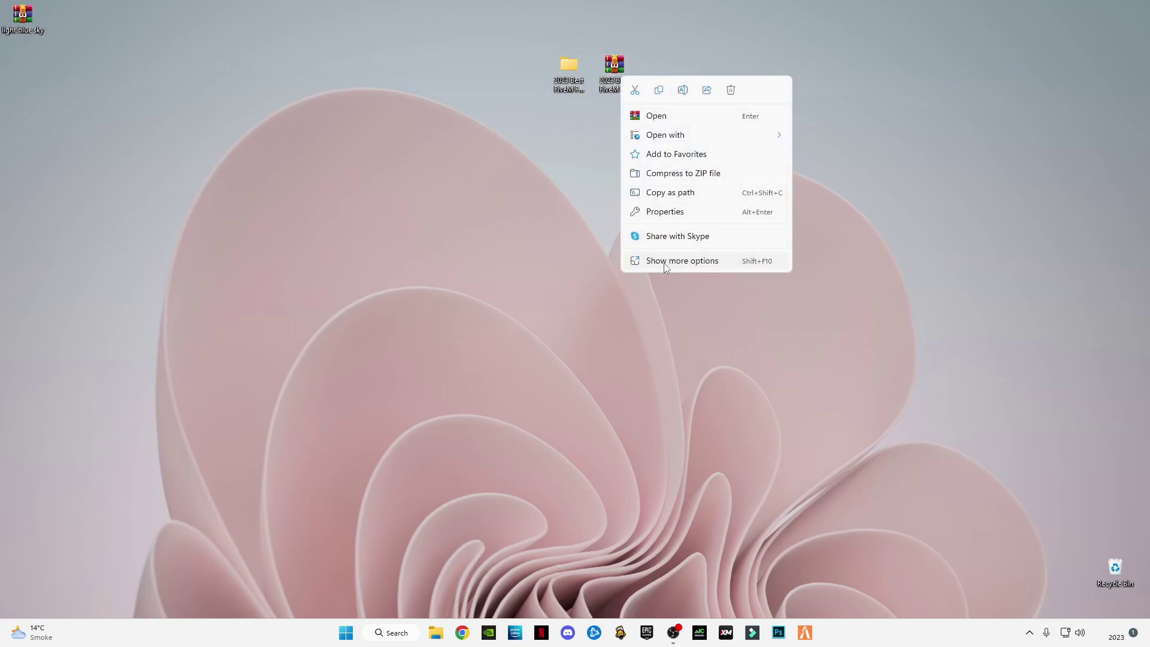
click(665, 267)
click(623, 200)
click(555, 70)
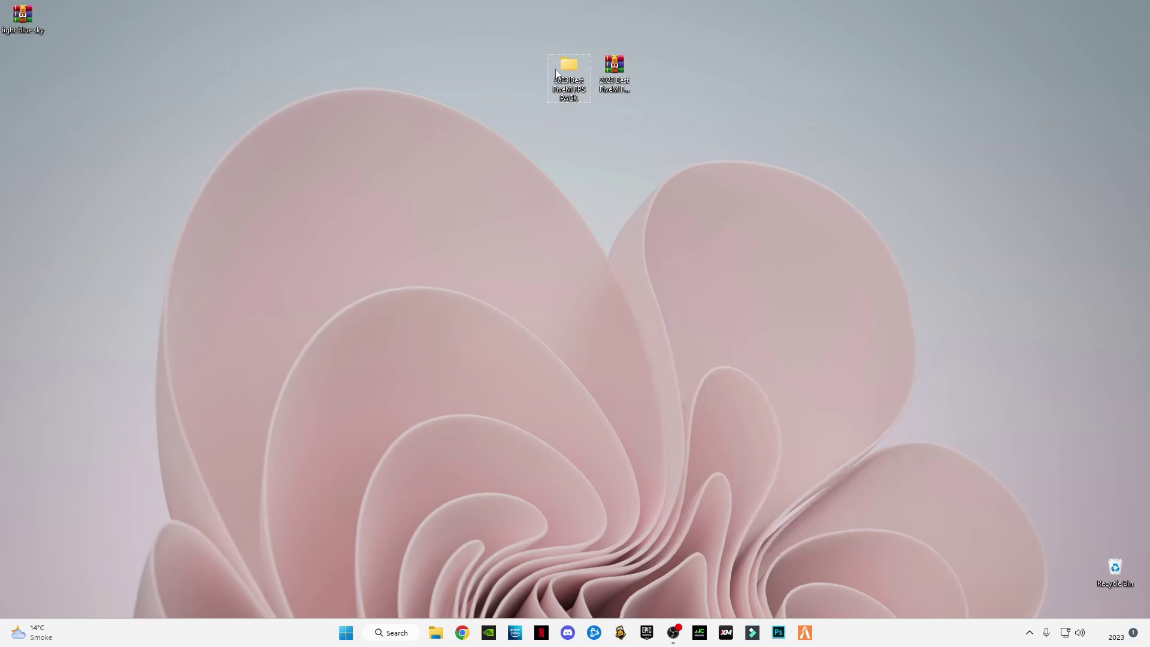
double_click(566, 81)
drag(157, 270, 201, 219)
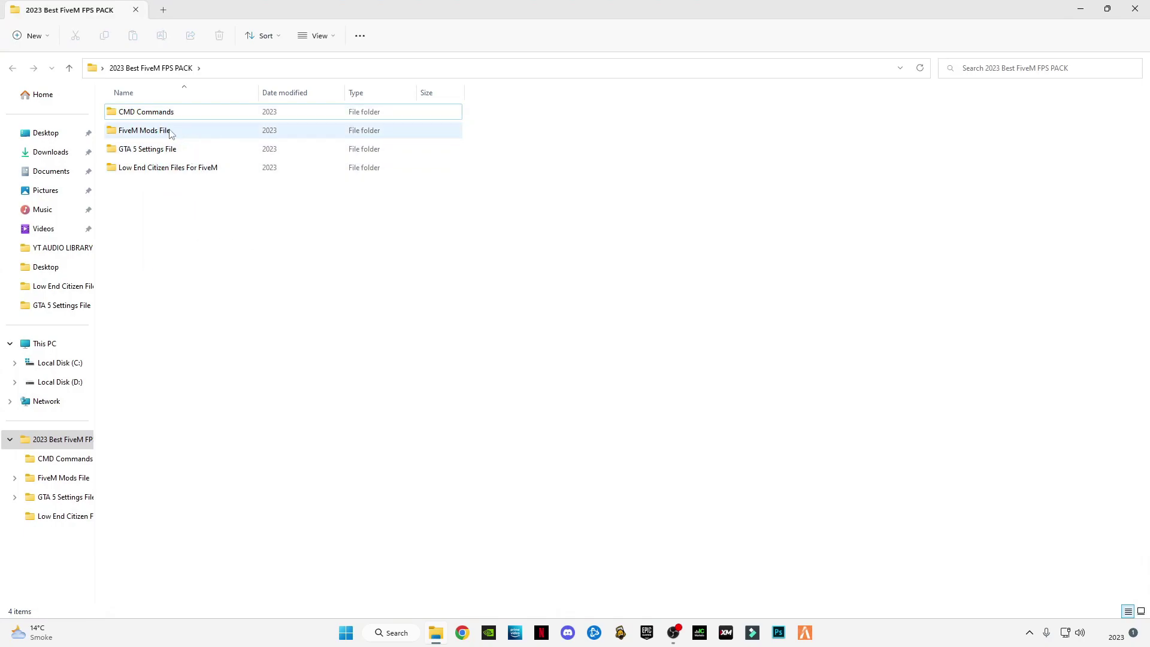
- Open cmd commands.txt from the CMD Commands folder in Notepad
double_click(129, 112)
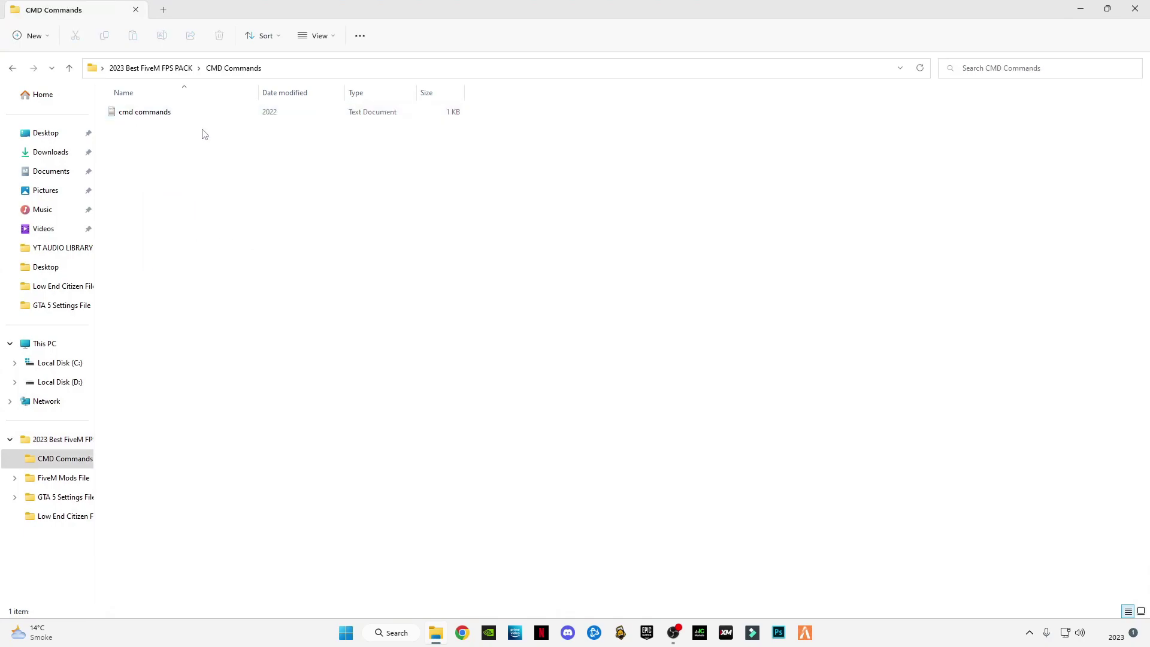
click(129, 114)
double_click(128, 113)
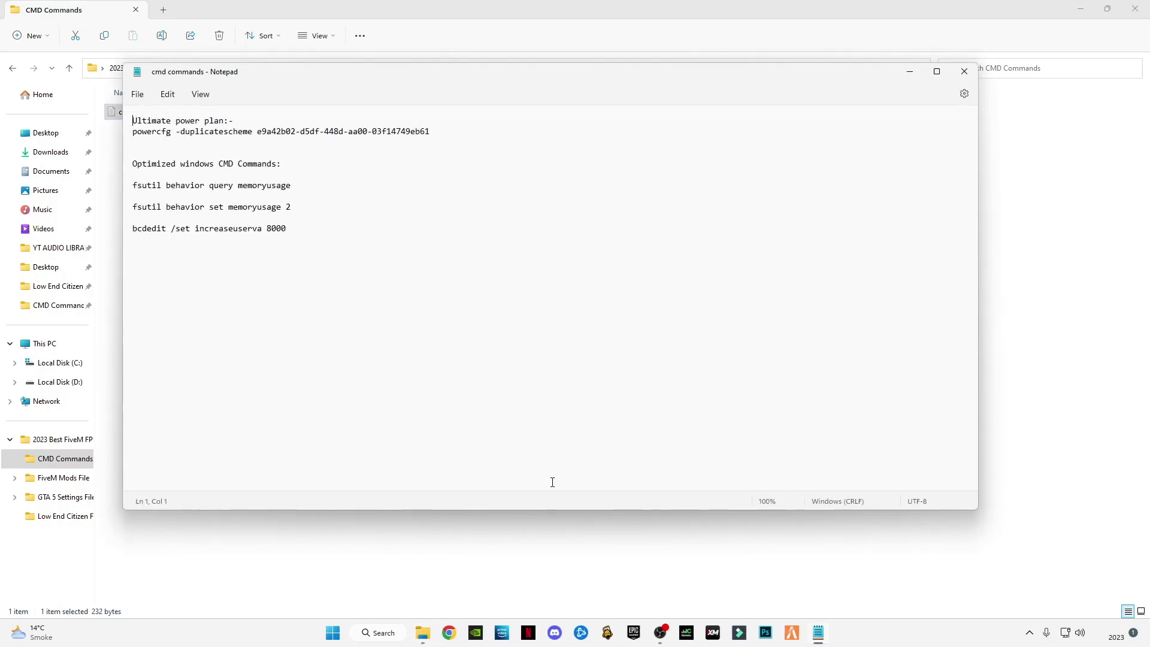
- Search Start for 'cmd' and bring up Command Prompt's launch options to run it as administrator
click(383, 634)
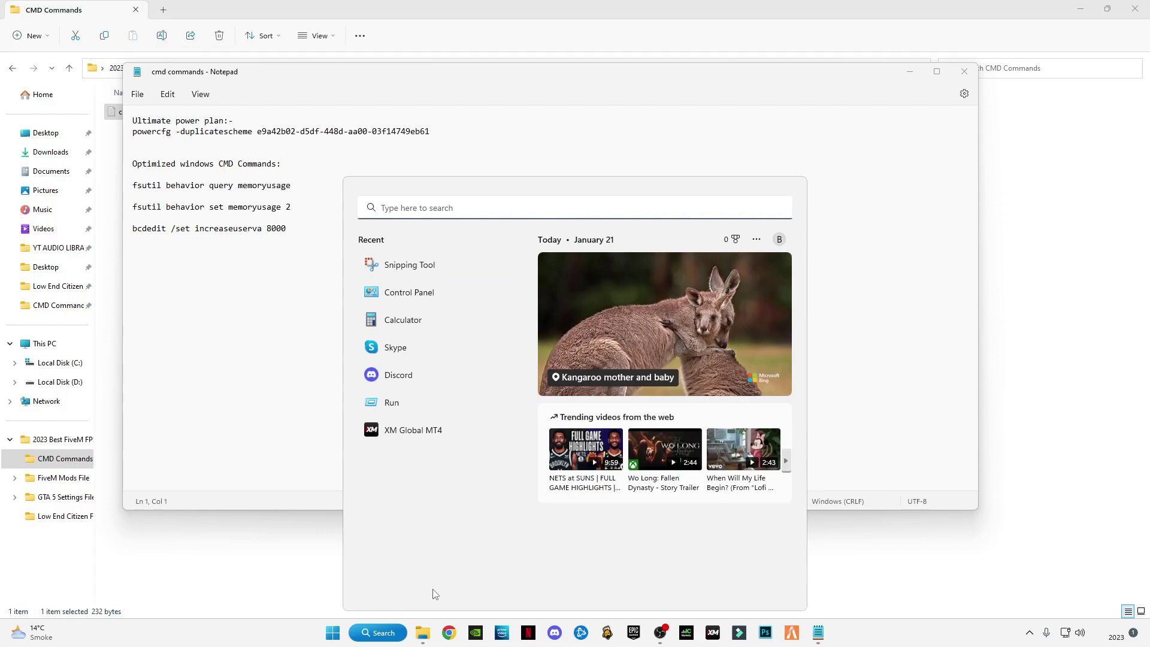
text(cmd)
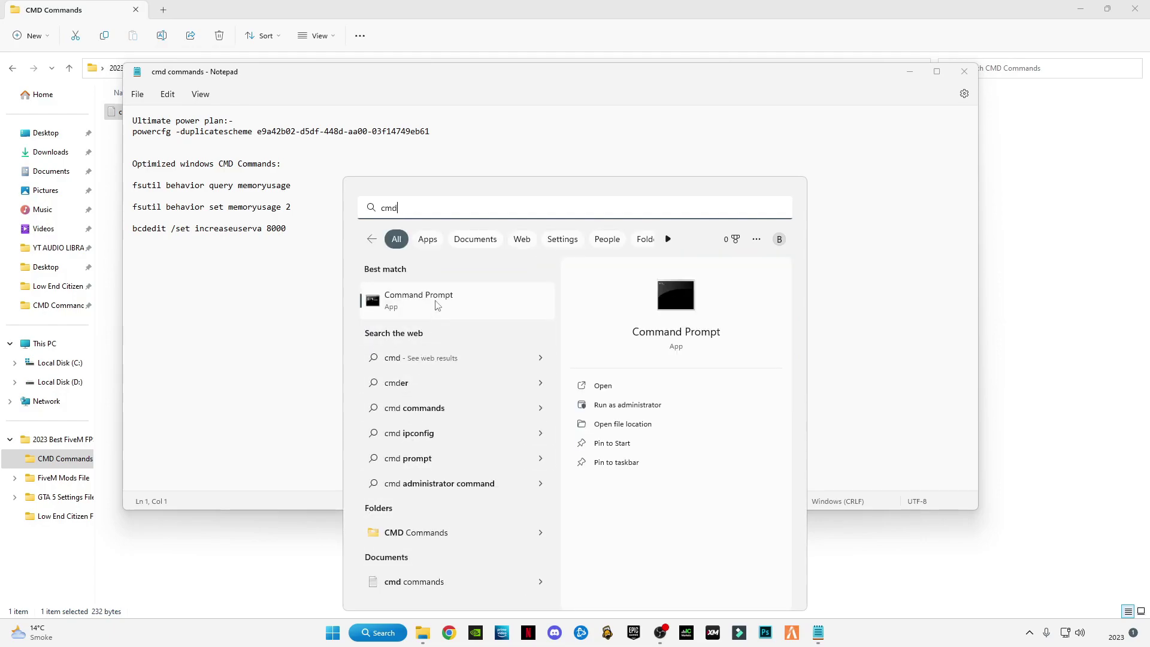
right_click(406, 298)
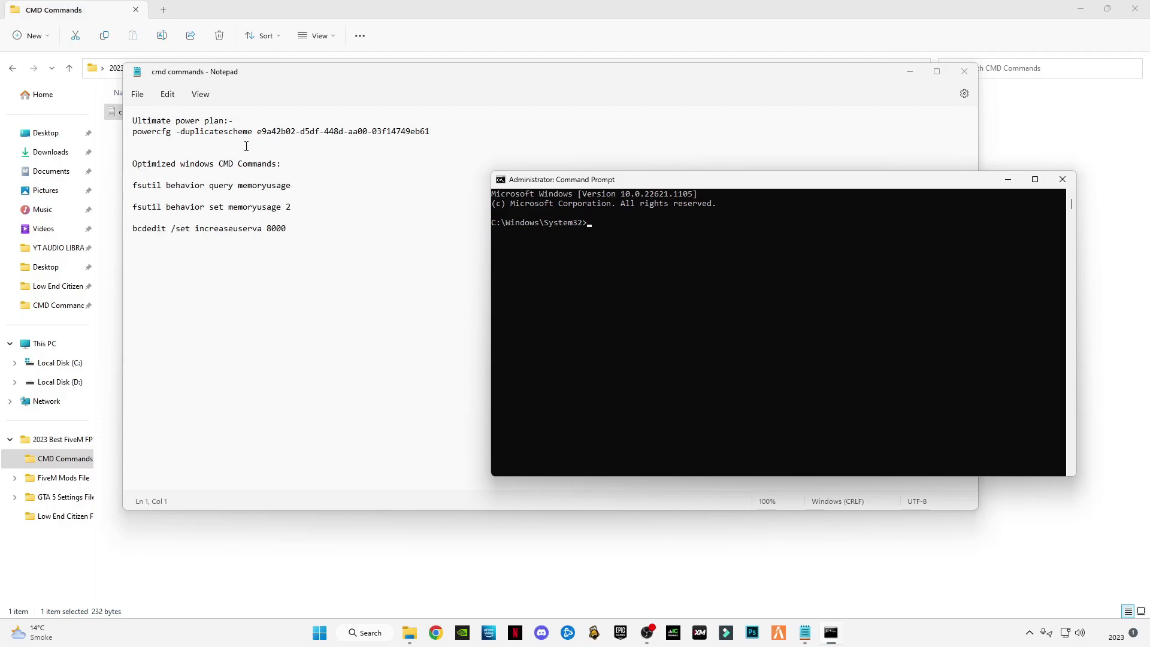
- Copy the powercfg Ultimate Performance command from Notepad and run it in the admin prompt
click(406, 140)
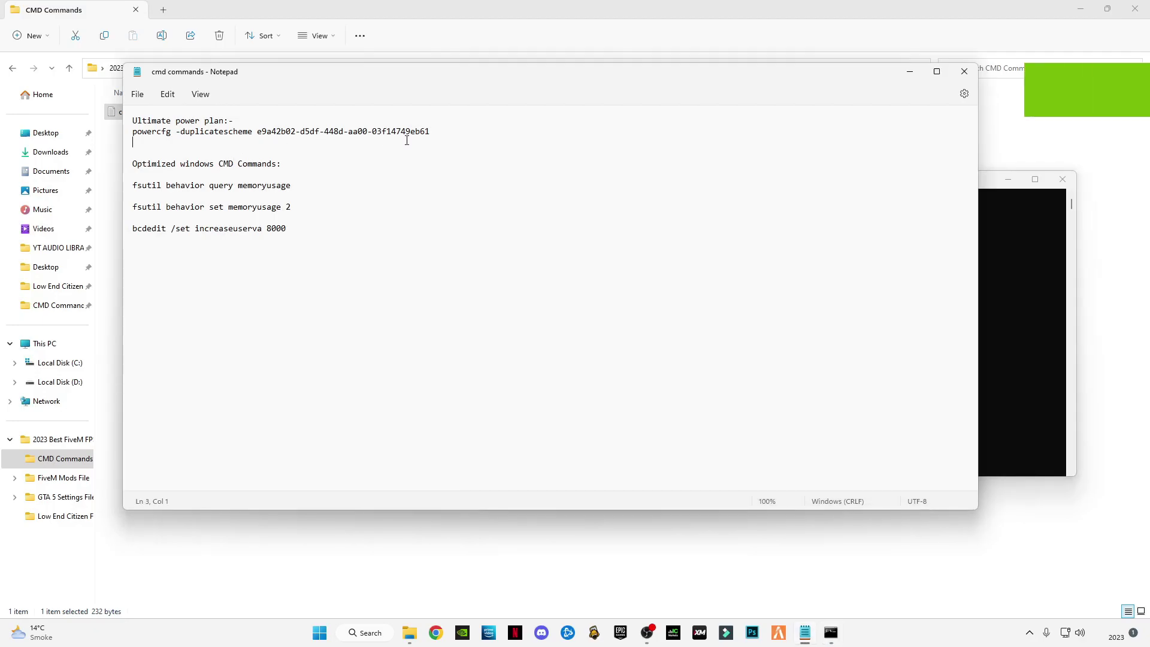
triple_click(132, 132)
key(super+c)
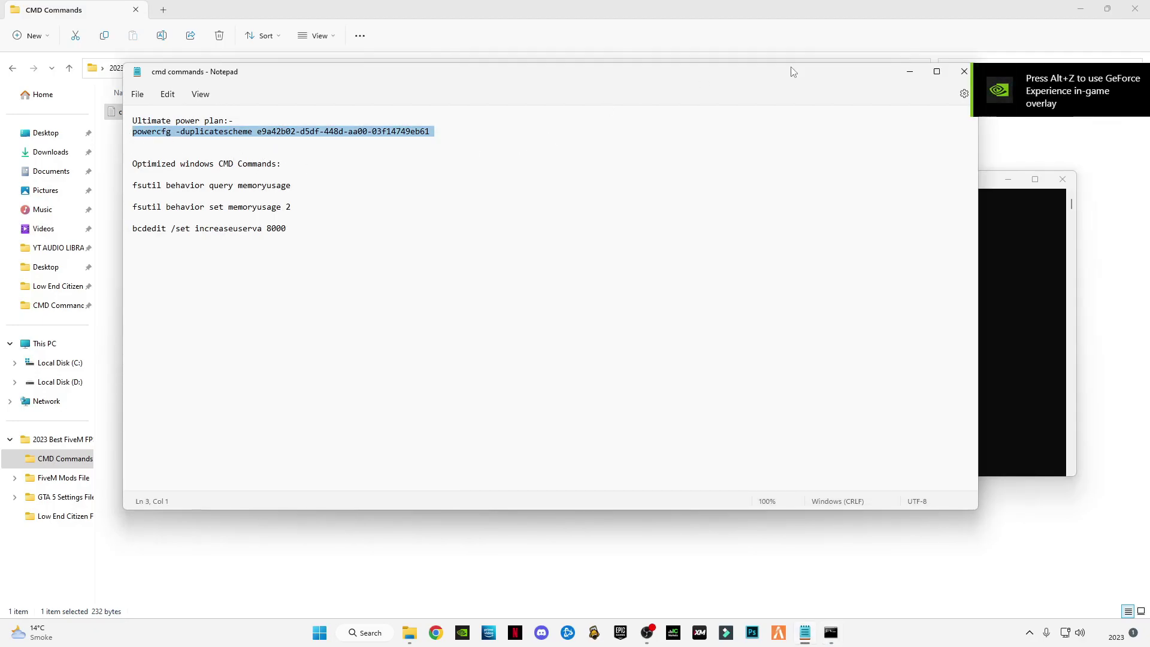
click(910, 71)
click(675, 239)
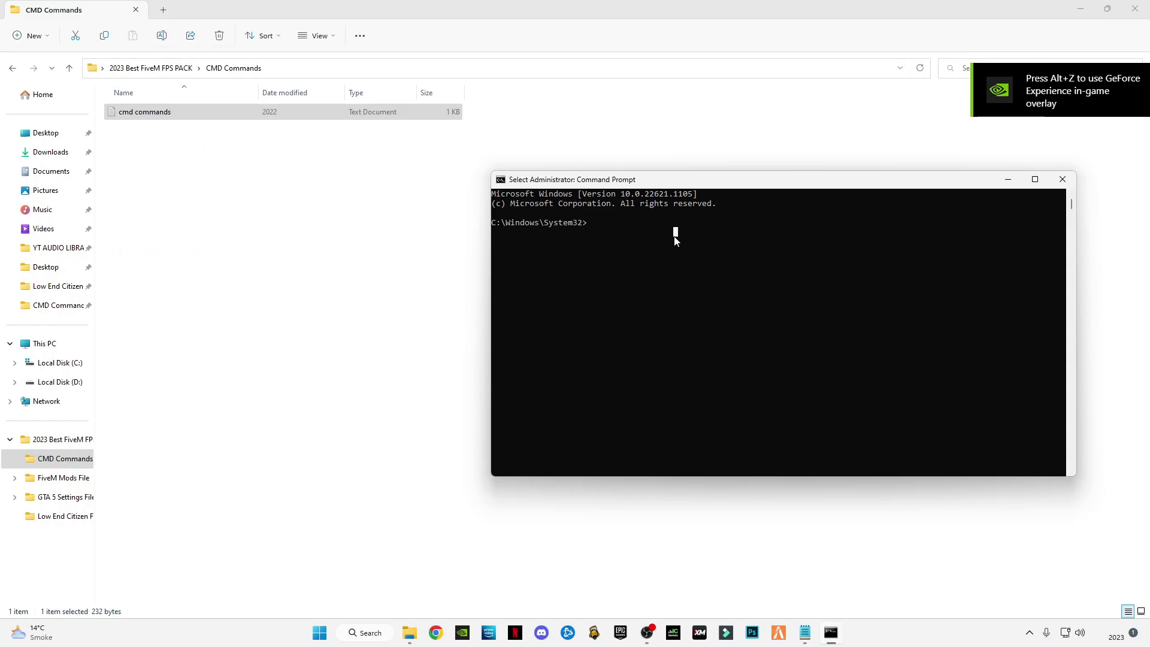
right_click(658, 290)
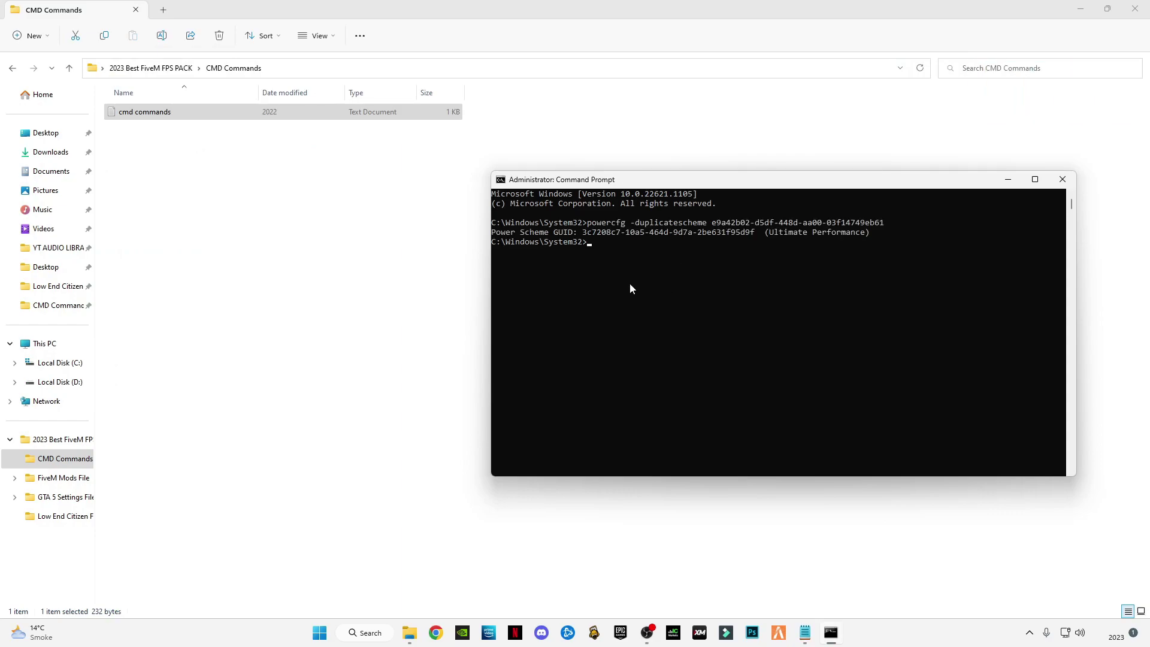
key(Return)
- Run the fsutil memoryusage 2 and bcdedit increaseuserva 8000 commands, then Exit the prompt
click(183, 128)
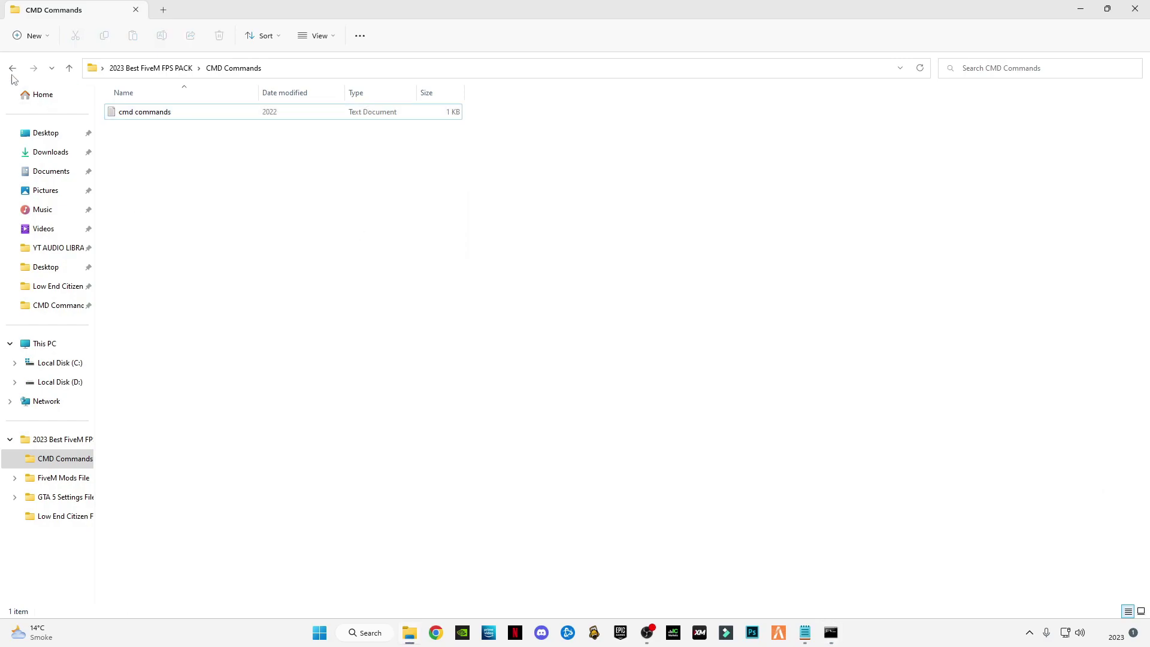
click(804, 635)
drag(286, 228, 134, 183)
key(super+c)
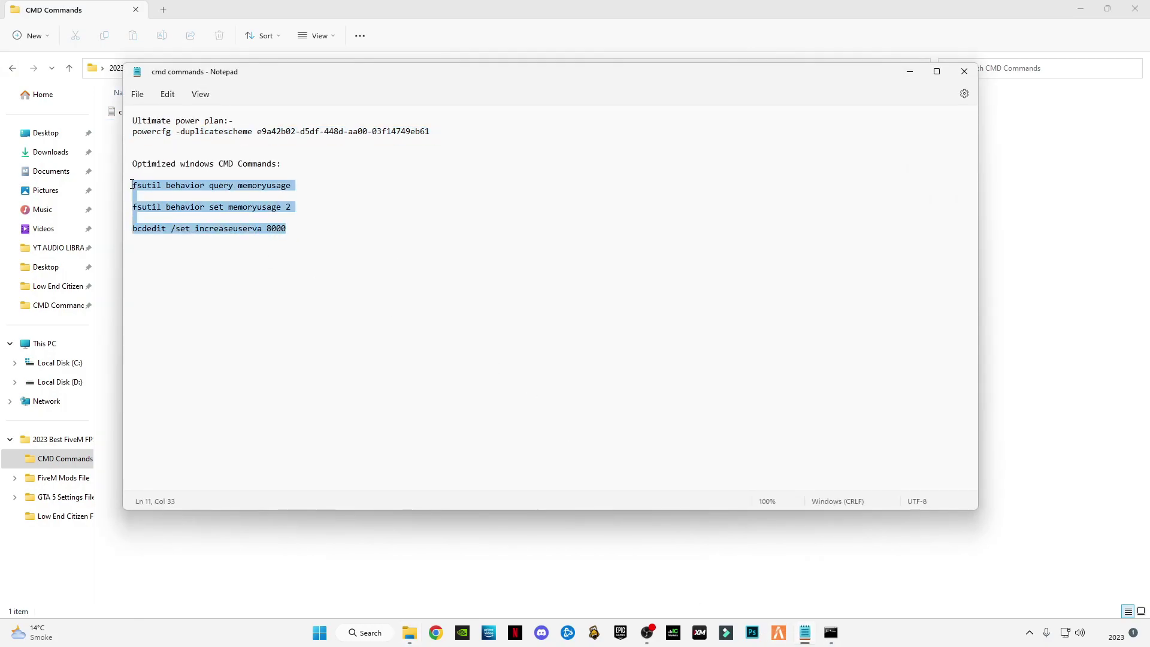
click(909, 71)
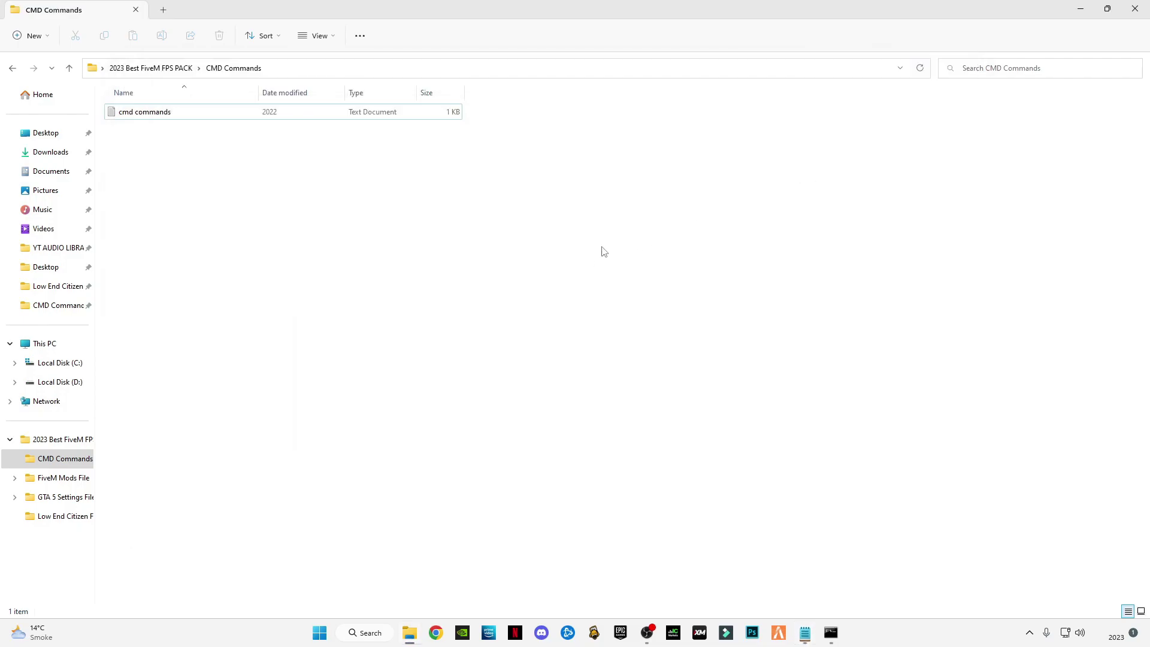
click(828, 638)
right_click(551, 336)
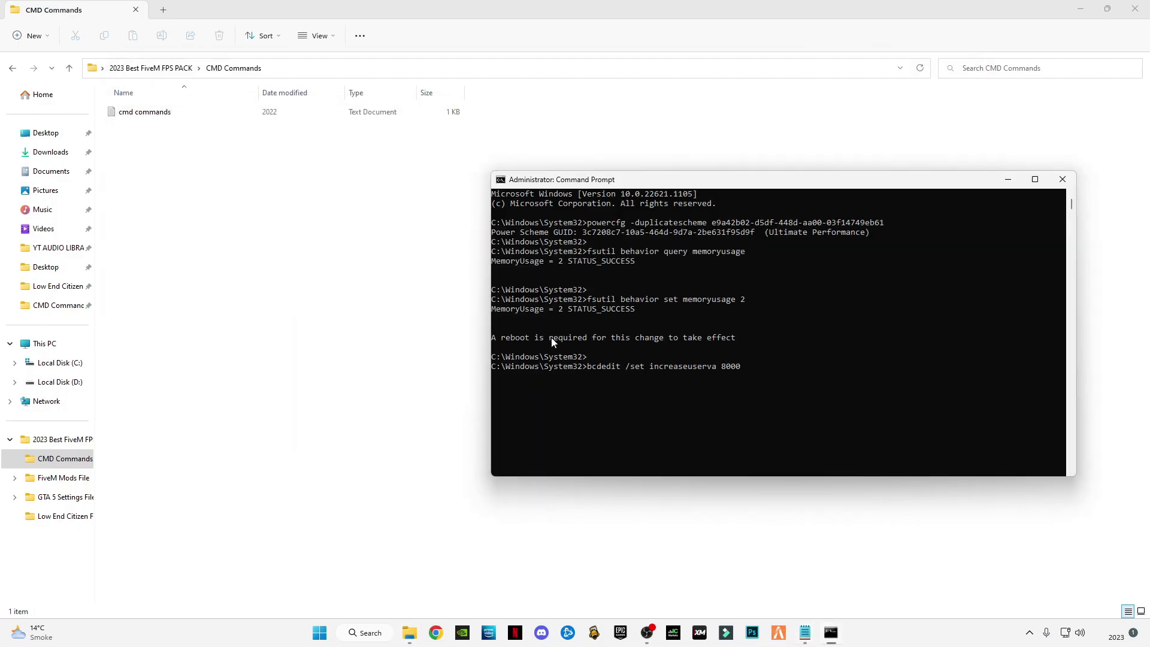
key(Return)
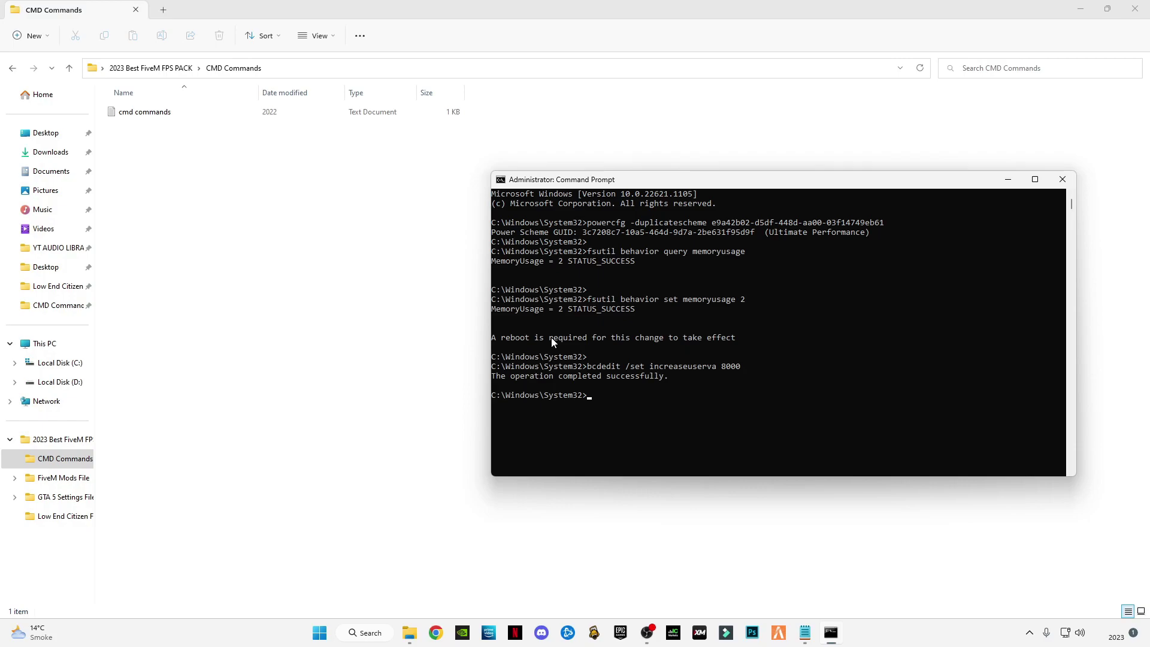
text(Exit)
key(Return)
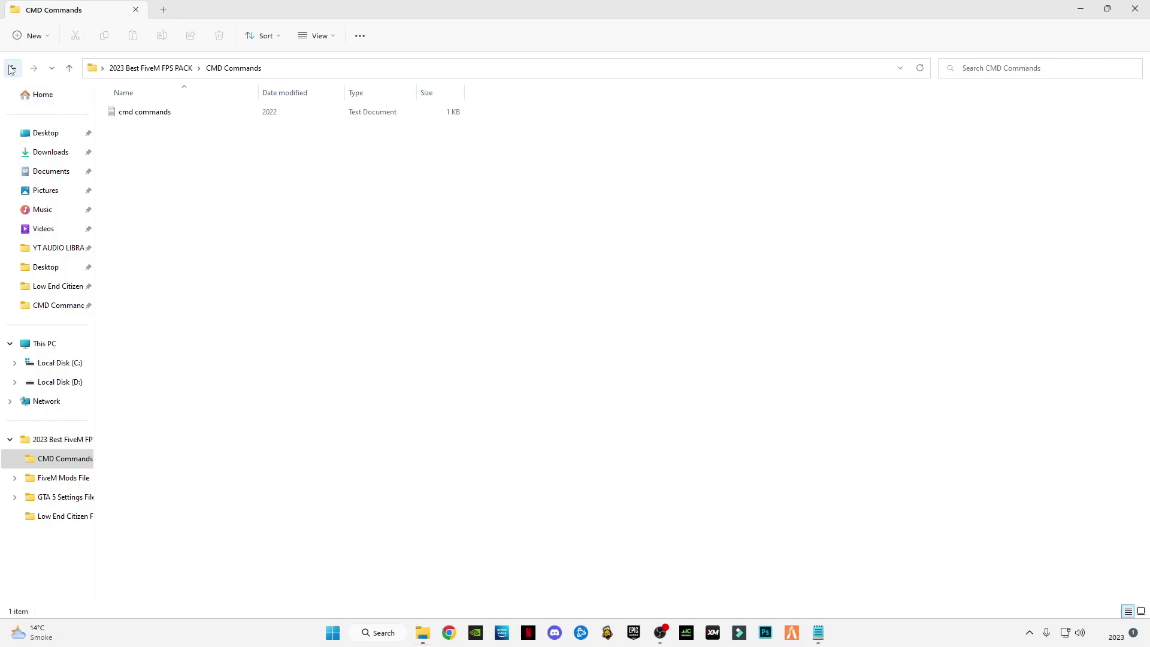
- Close the commands notes and view Location.png in the GTA 5 Settings File folder
click(12, 67)
click(820, 634)
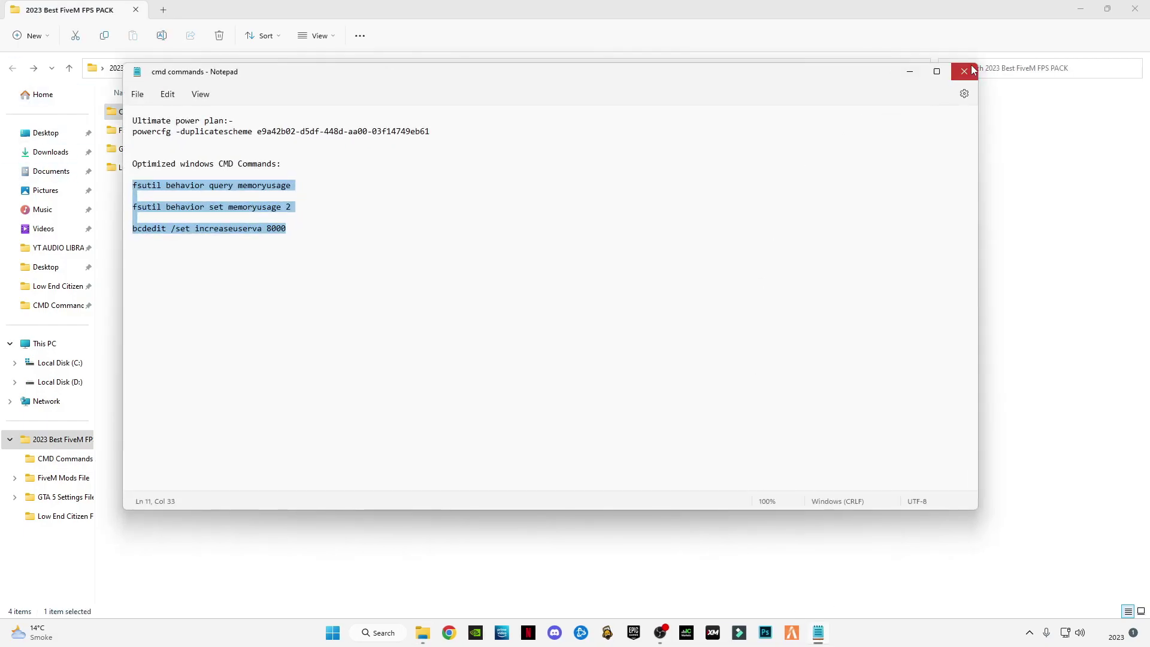
click(964, 71)
click(147, 282)
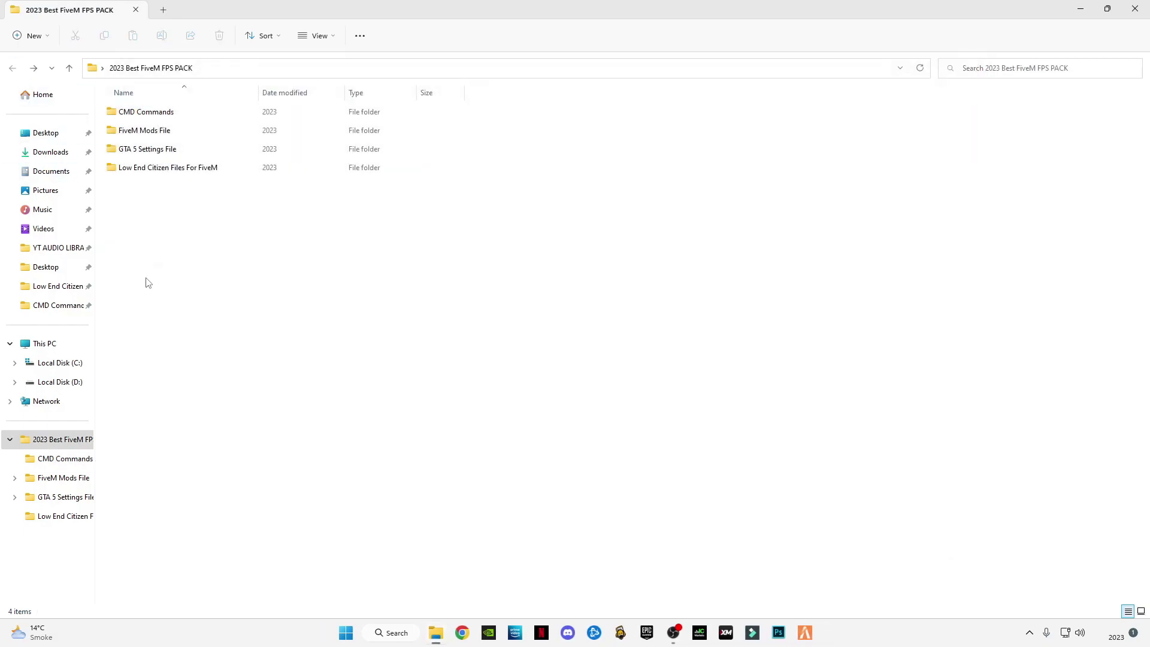
double_click(142, 151)
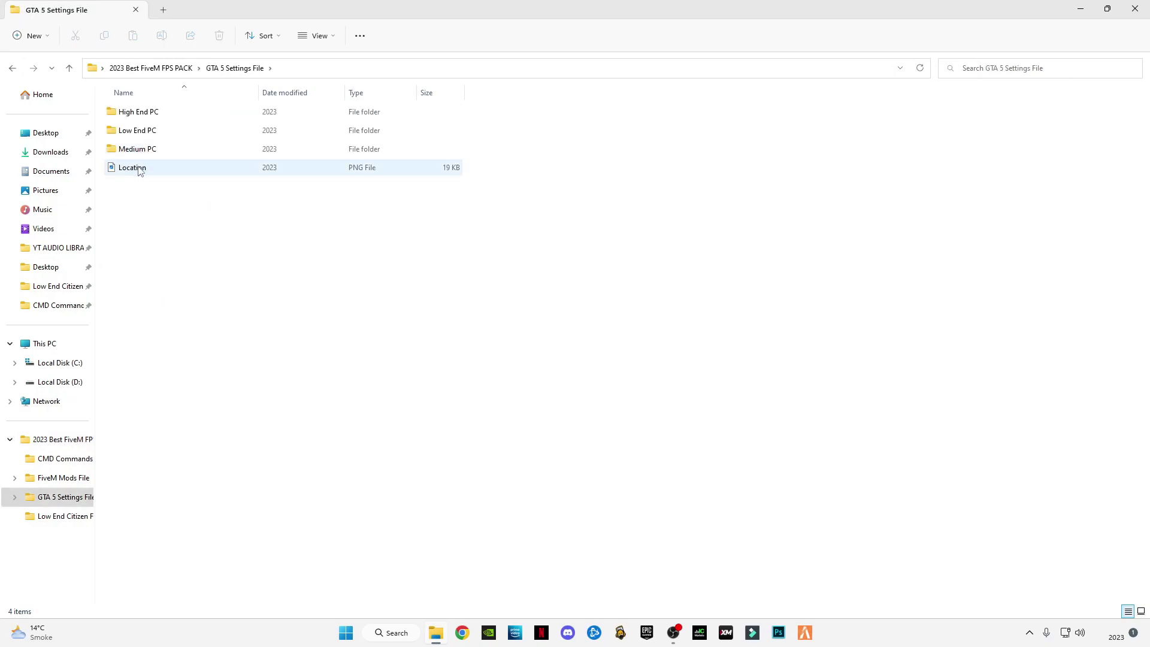
double_click(161, 171)
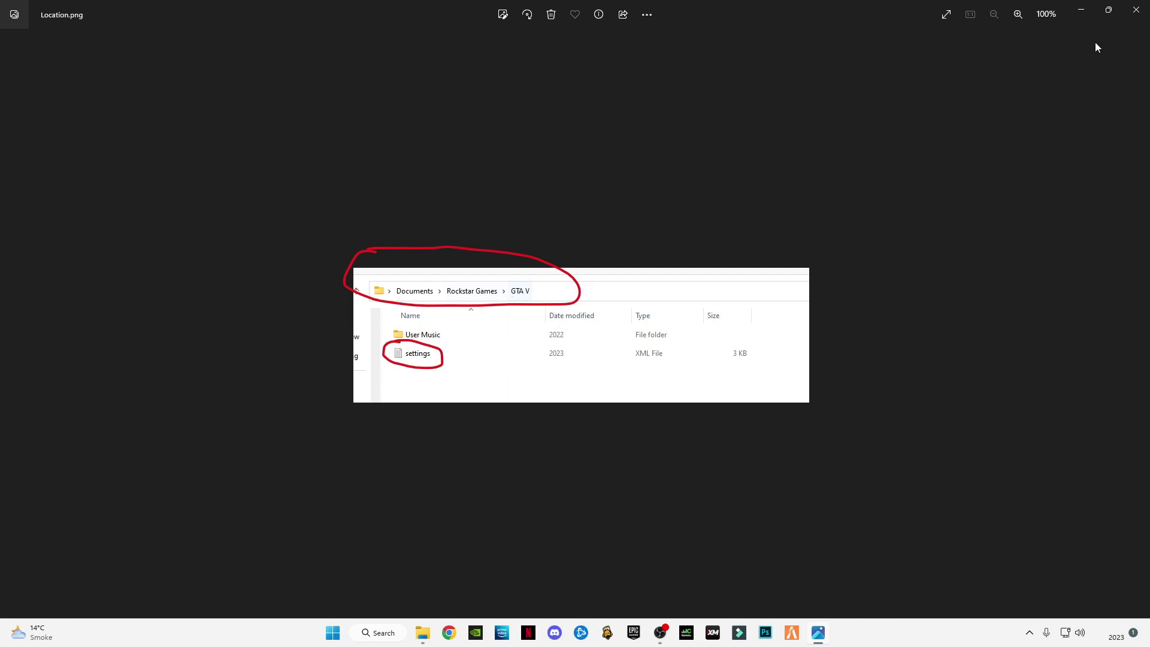
click(1136, 15)
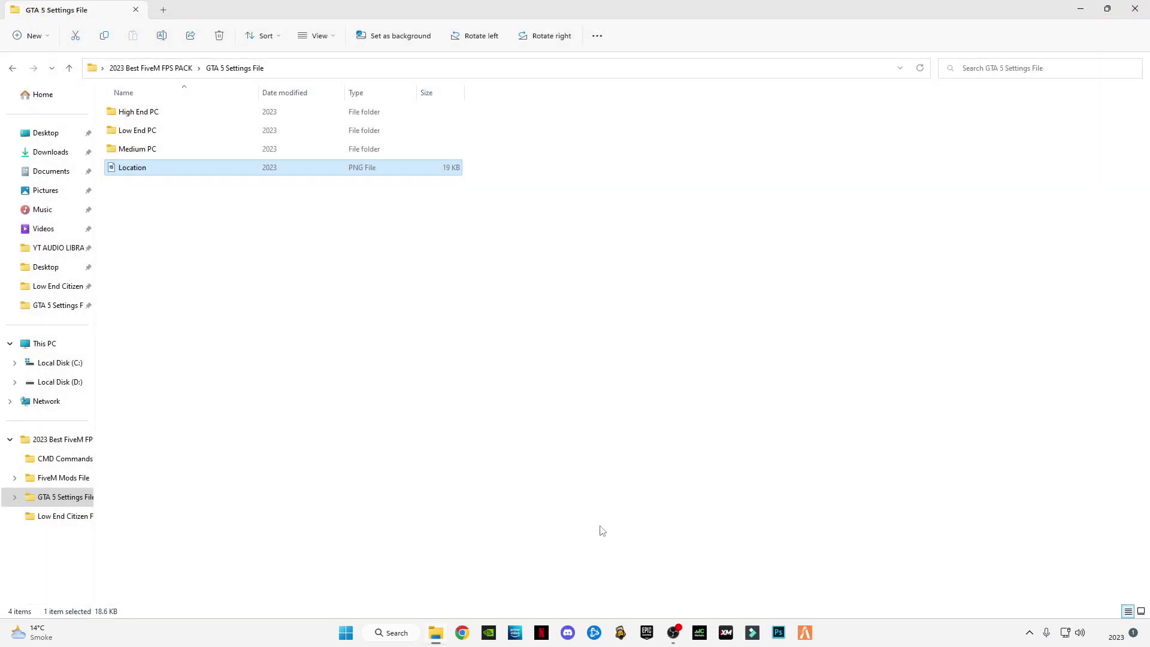
- Open a new Explorer window at Documents > Rockstar Games > GTA V
click(1080, 8)
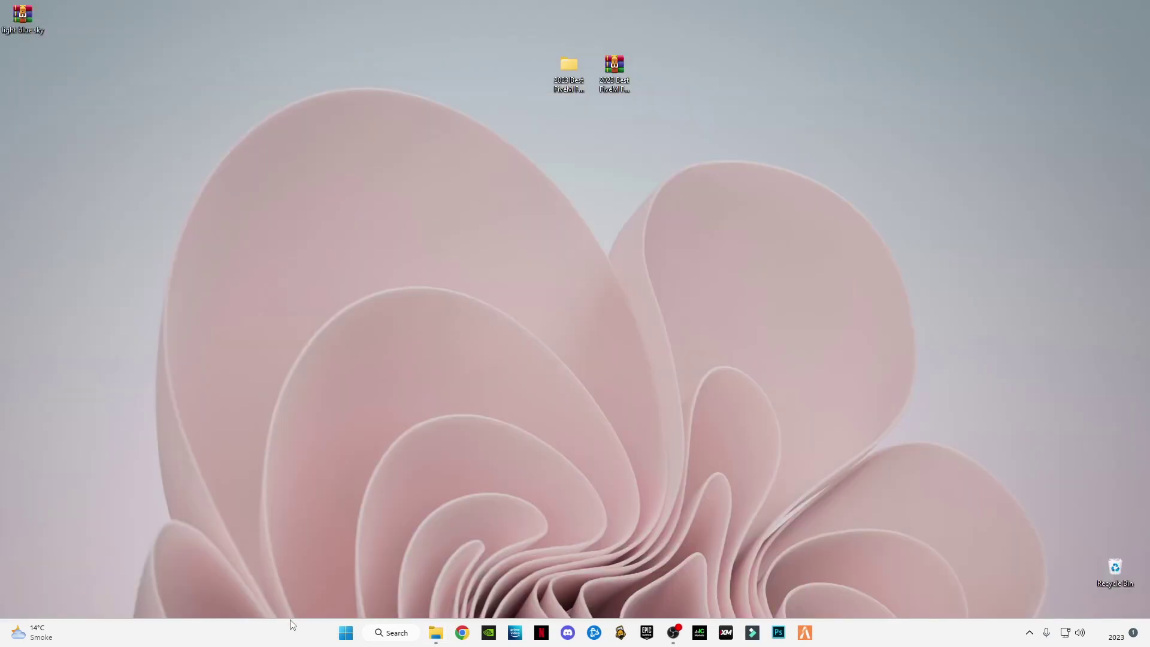
right_click(435, 633)
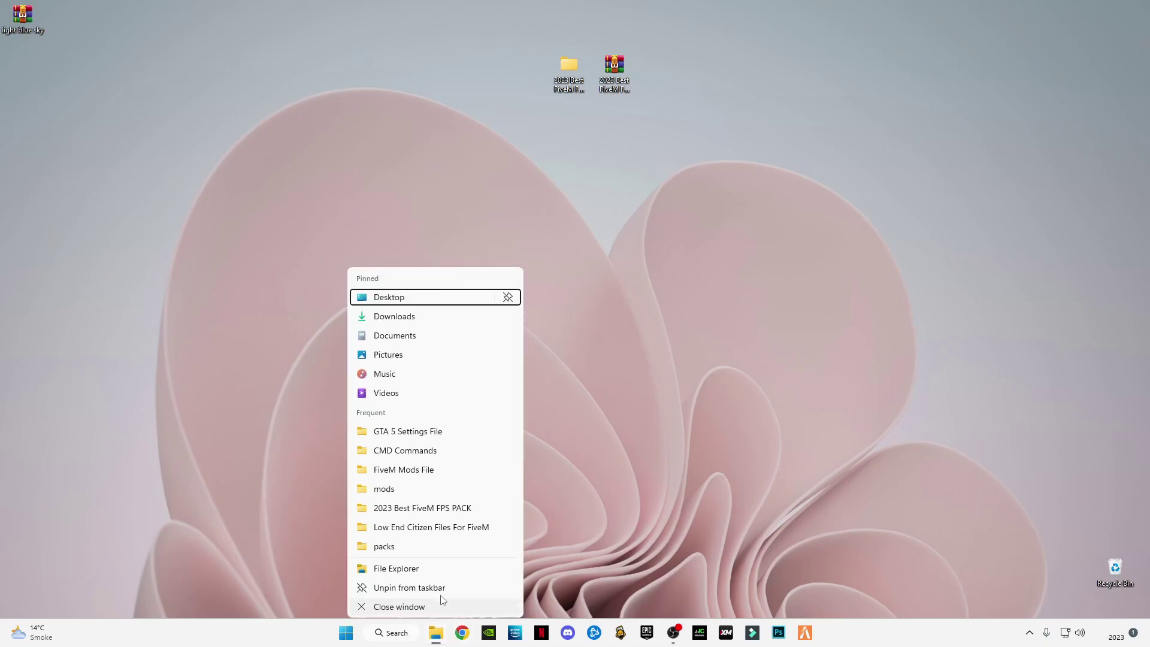
click(402, 567)
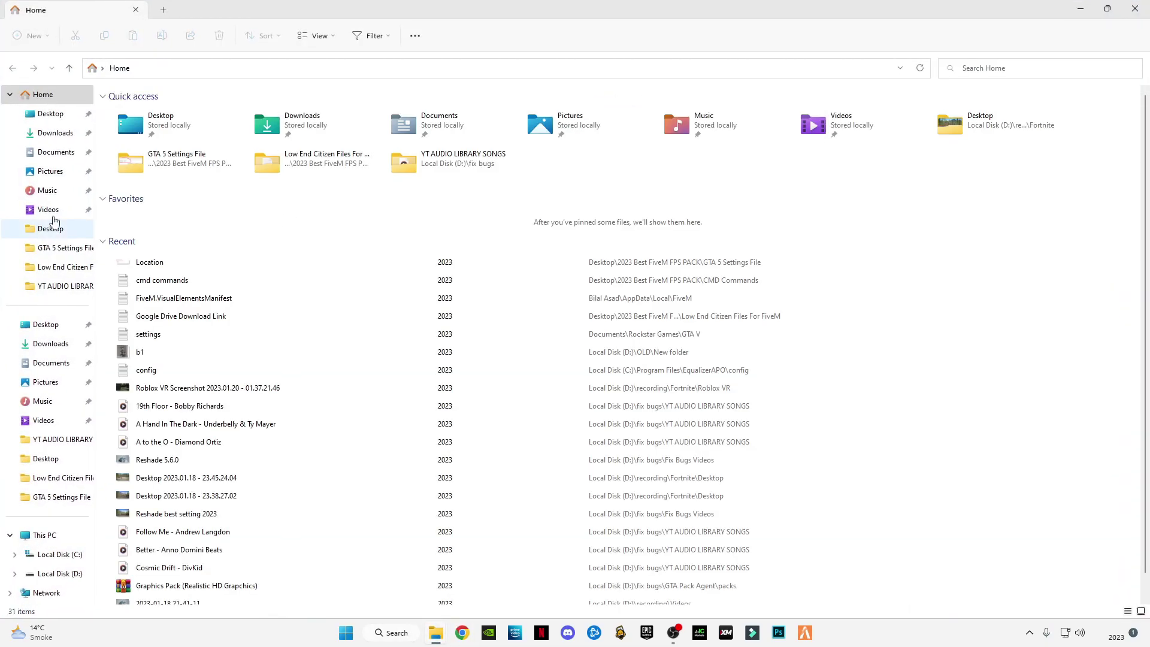
click(40, 153)
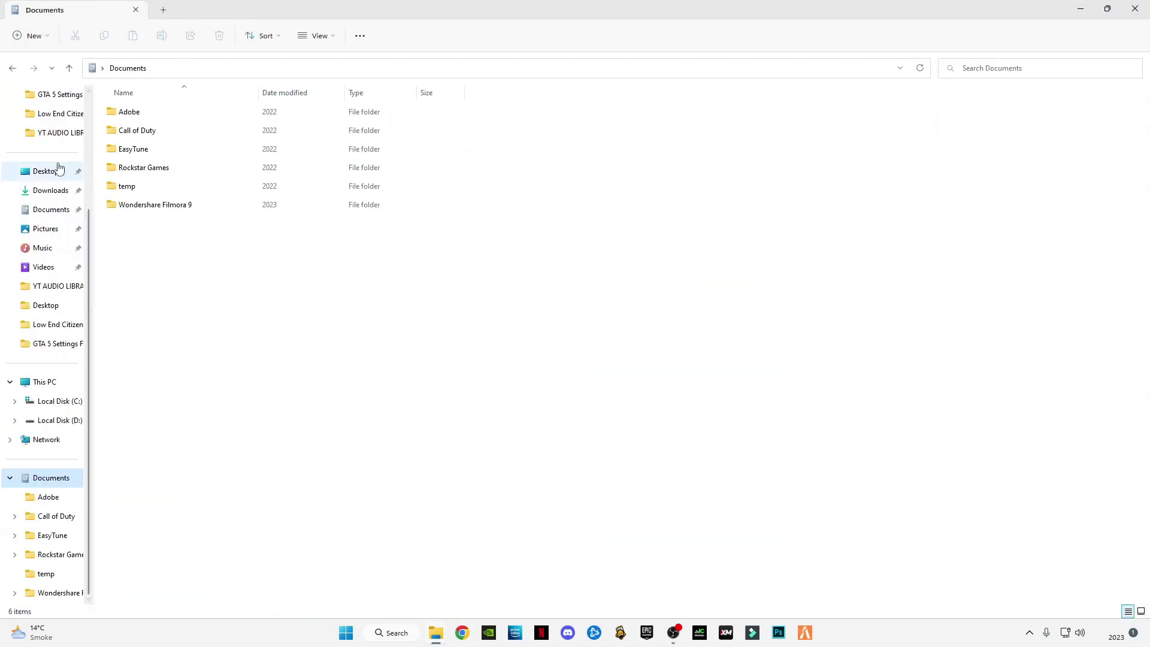
double_click(143, 169)
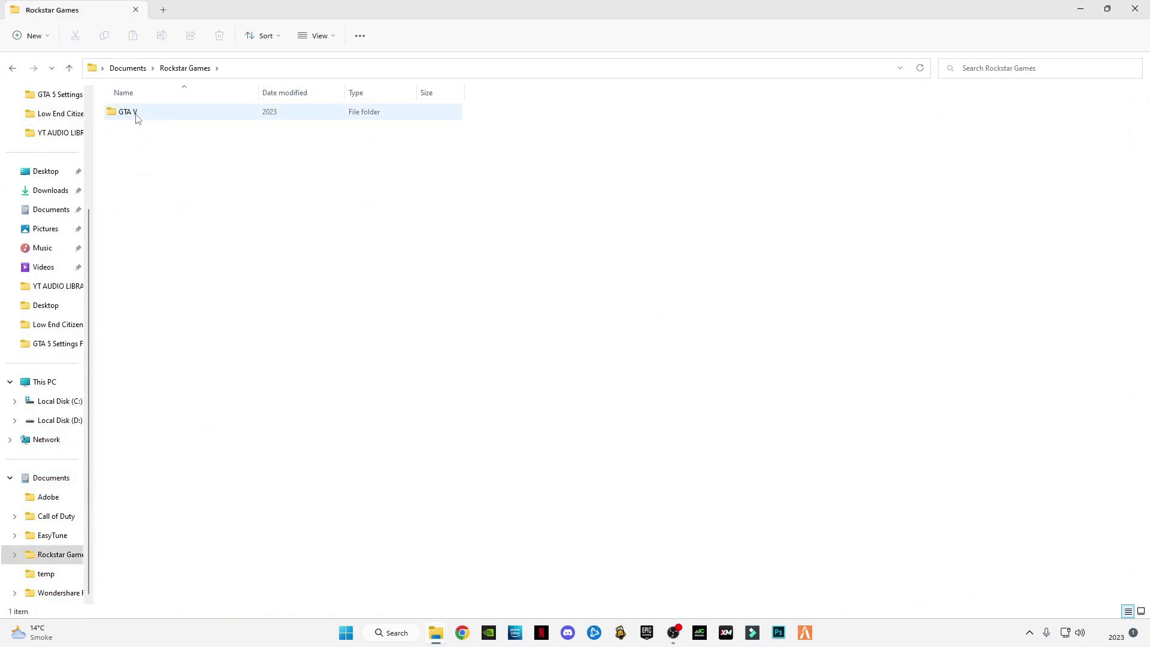
double_click(135, 118)
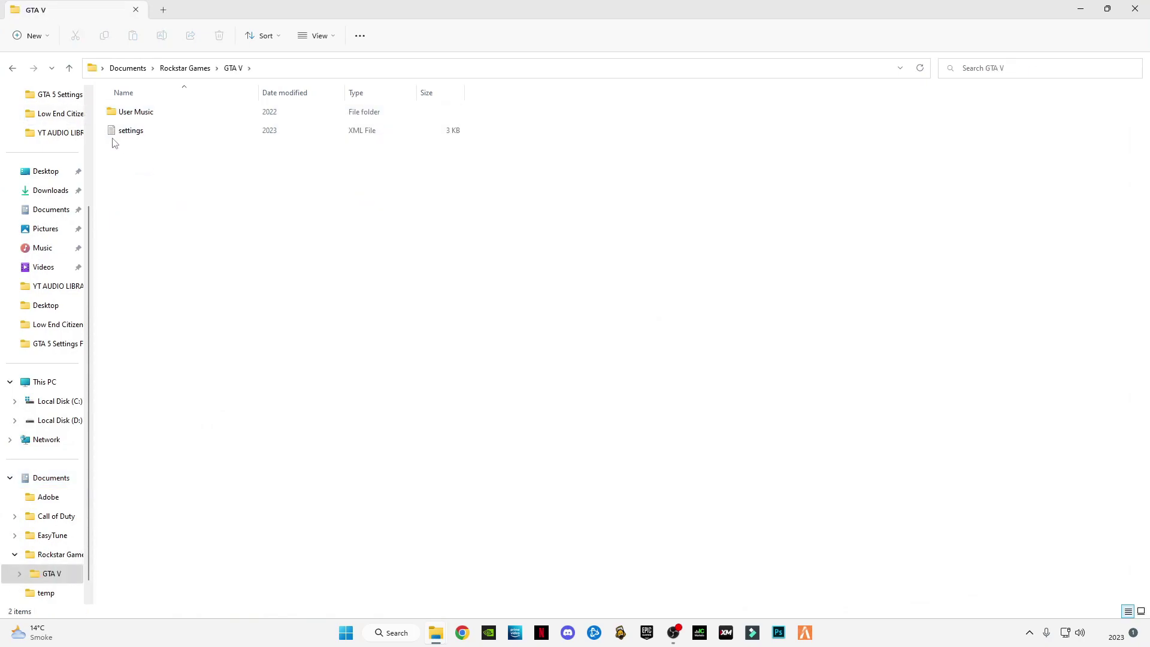
click(1108, 13)
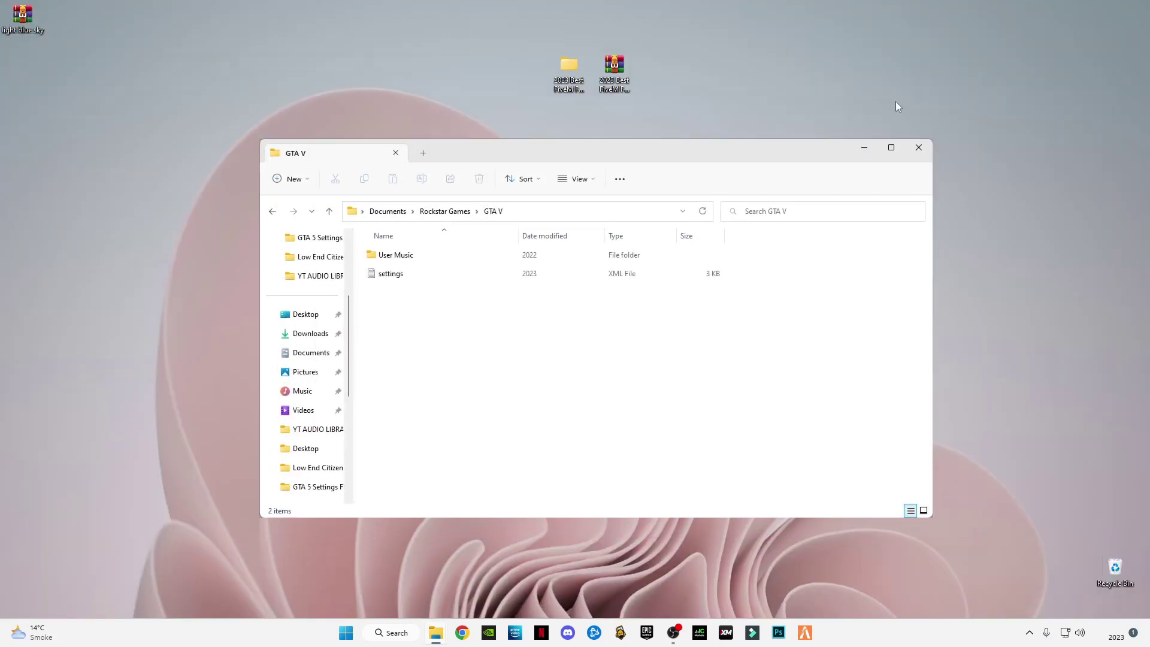
- Copy the settings file from the Low End PC folder
mouse_move(446, 629)
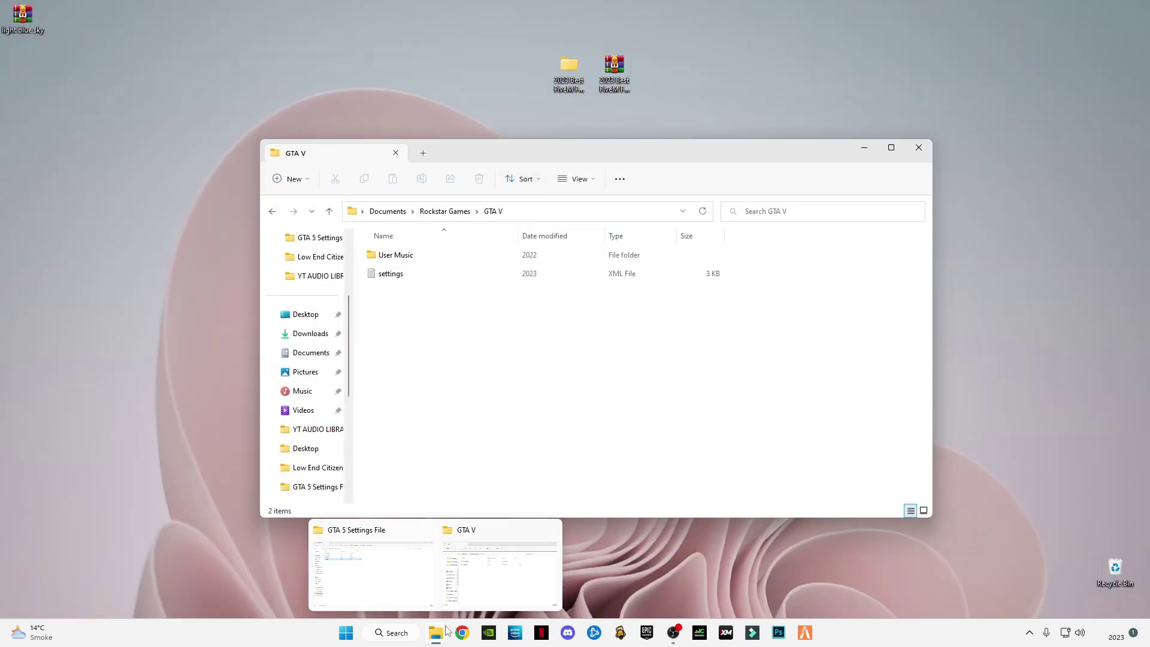
click(418, 593)
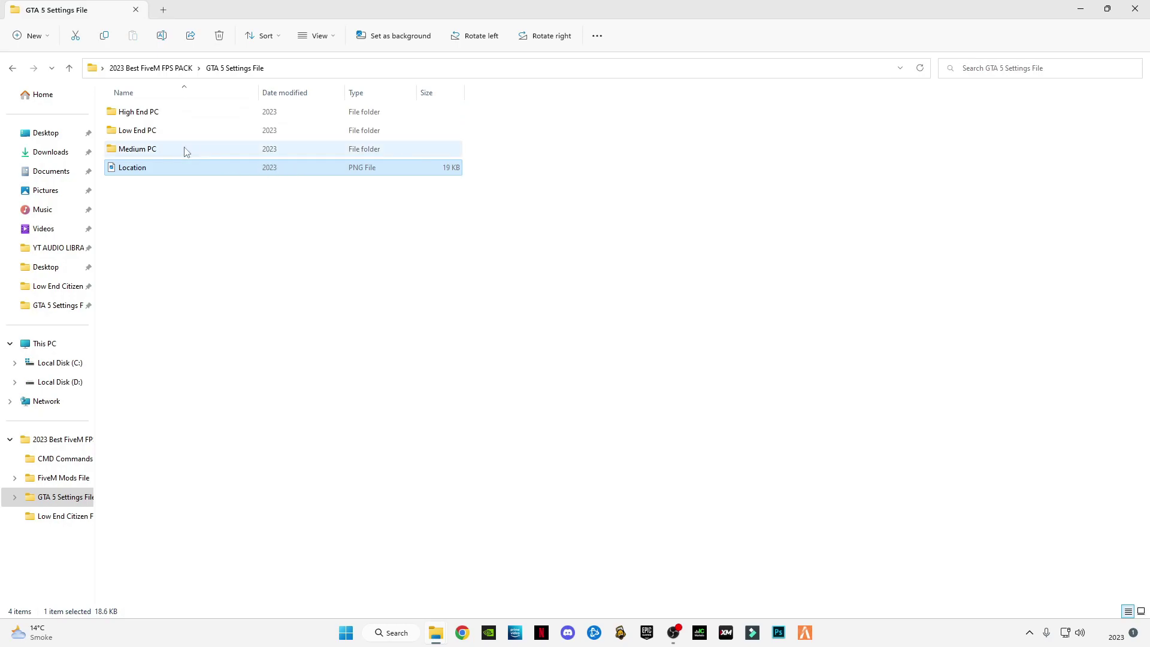
click(149, 186)
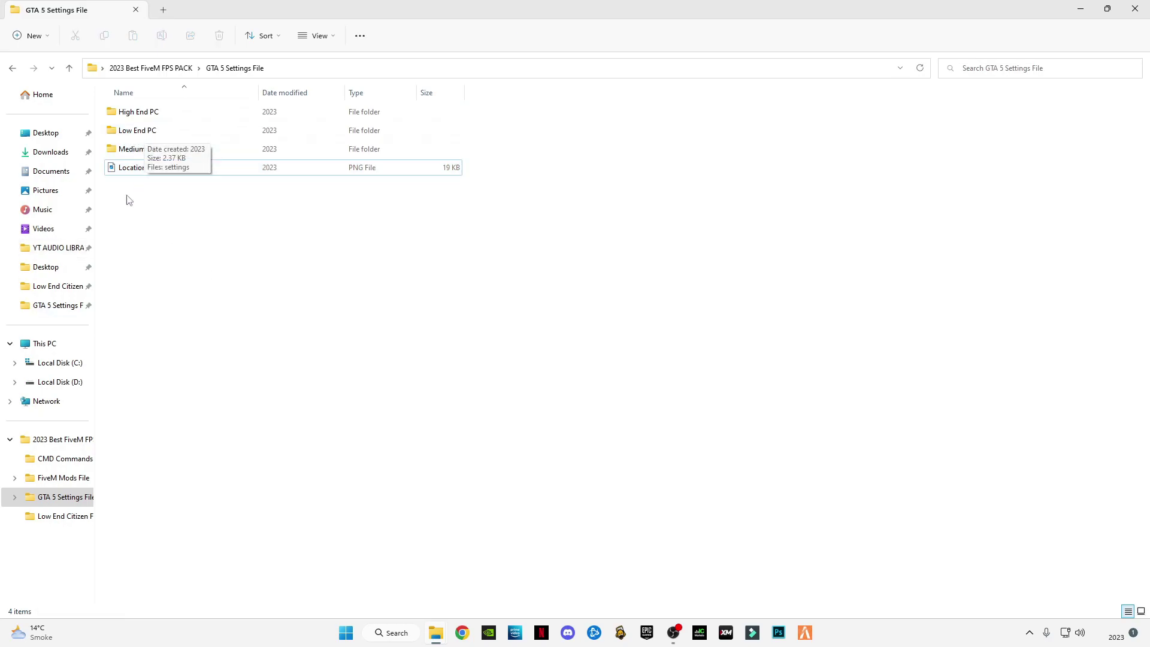
double_click(124, 131)
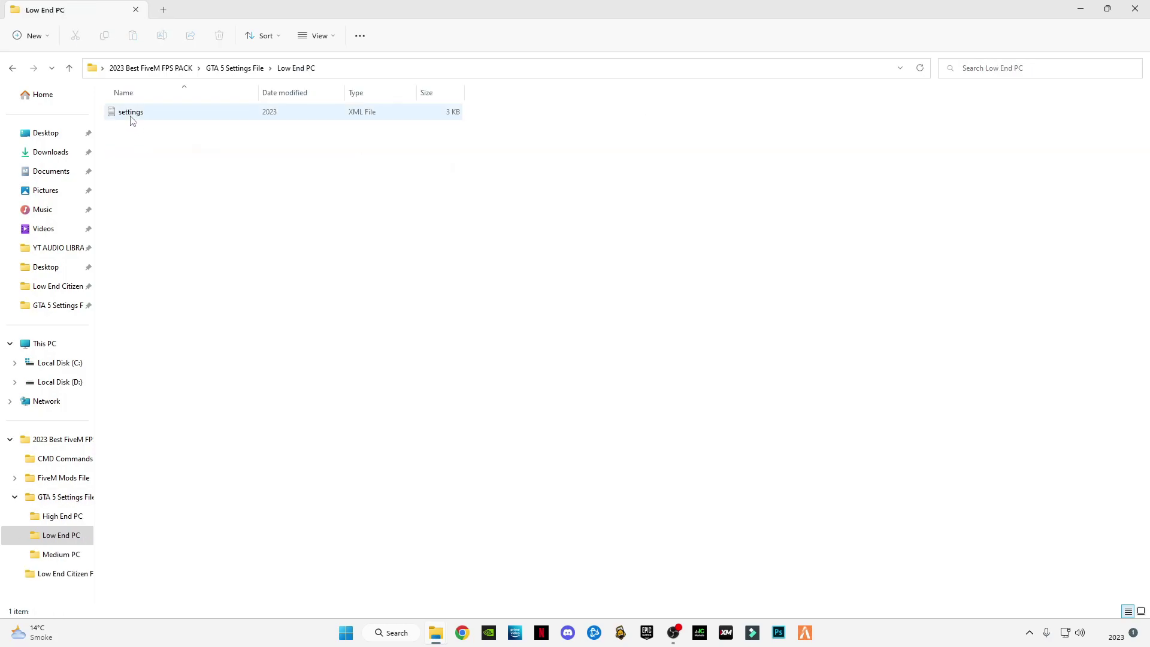
right_click(127, 111)
click(166, 124)
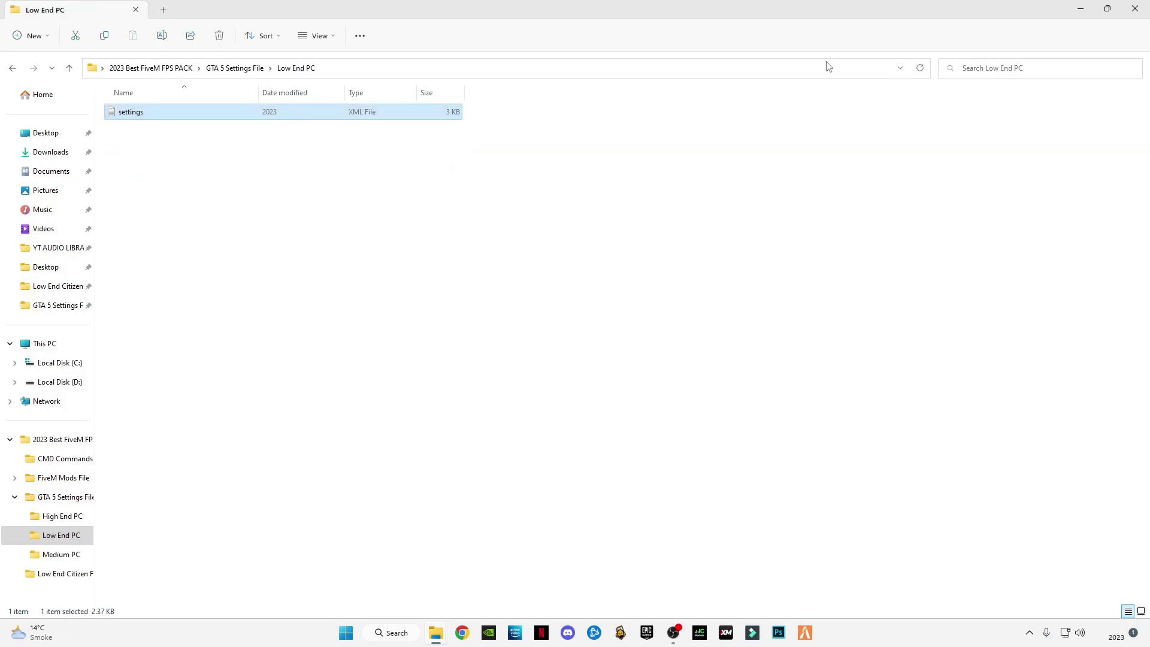
- Paste it into GTA V, replacing the existing settings.xml, and close that window
click(1088, 8)
right_click(485, 333)
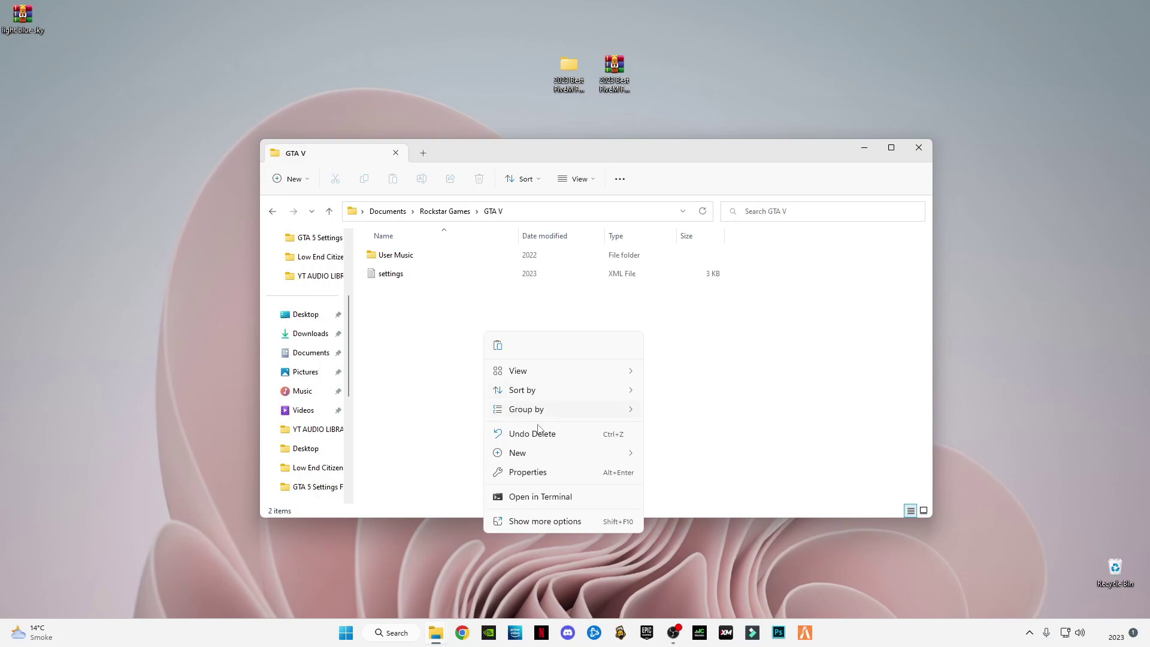
click(435, 359)
key(ctrl+v)
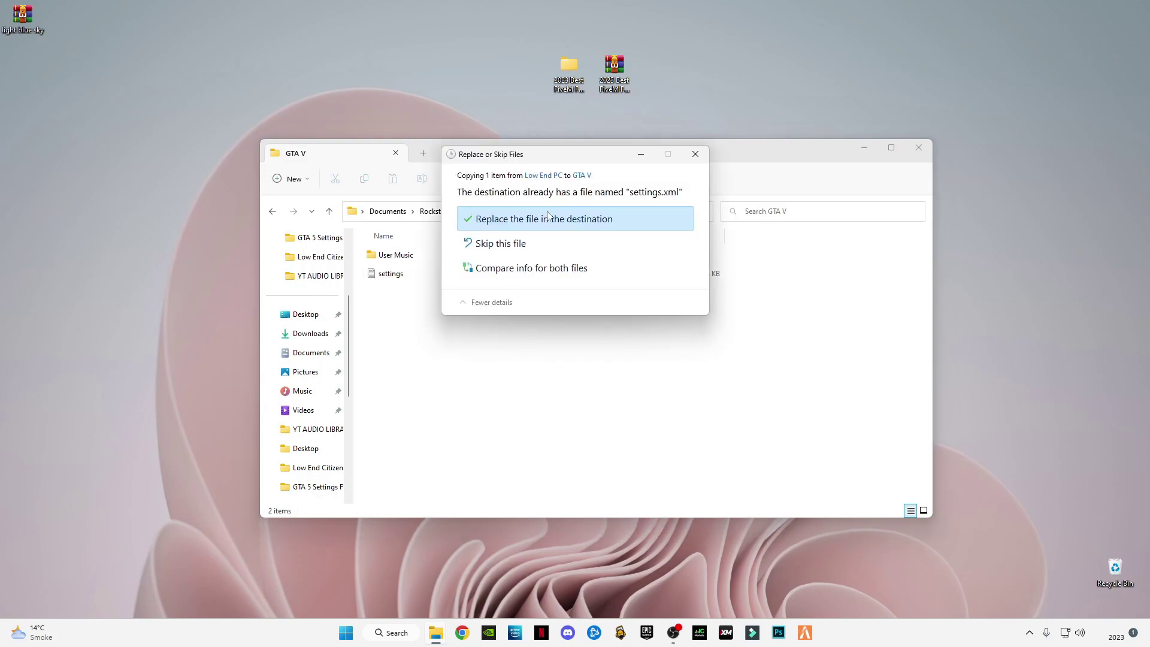
click(526, 217)
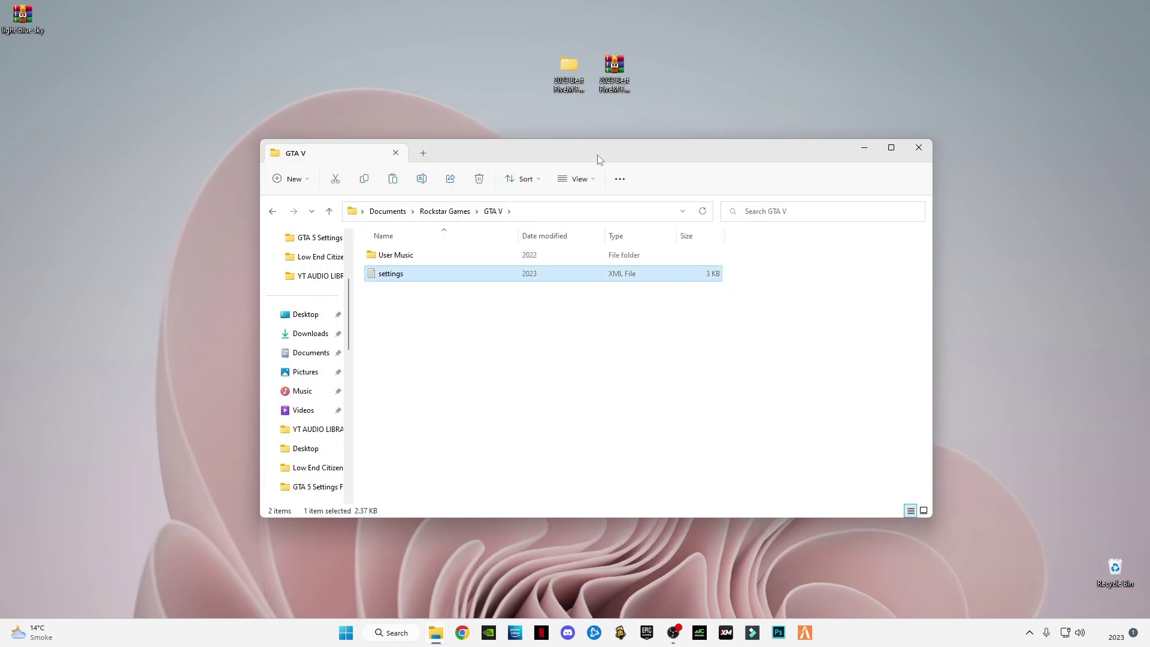
drag(598, 156, 502, 110)
click(834, 102)
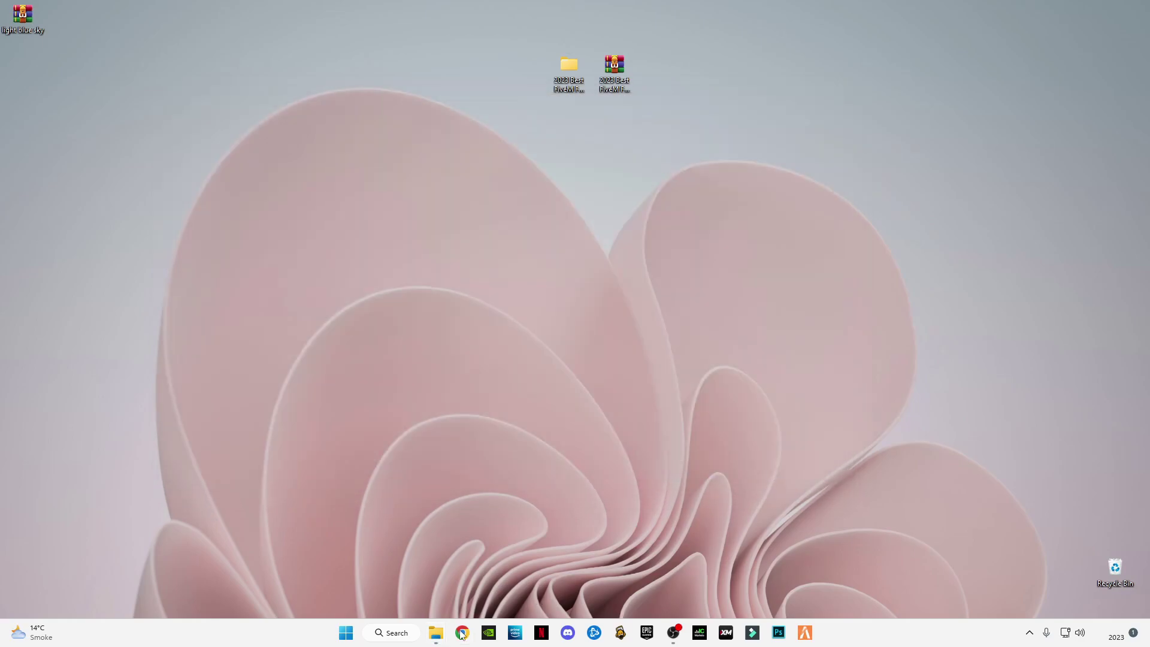
- From Low End PC, go up to the FPS pack, enter FiveM Mods File and copy mods
click(443, 637)
key(alt+Up)
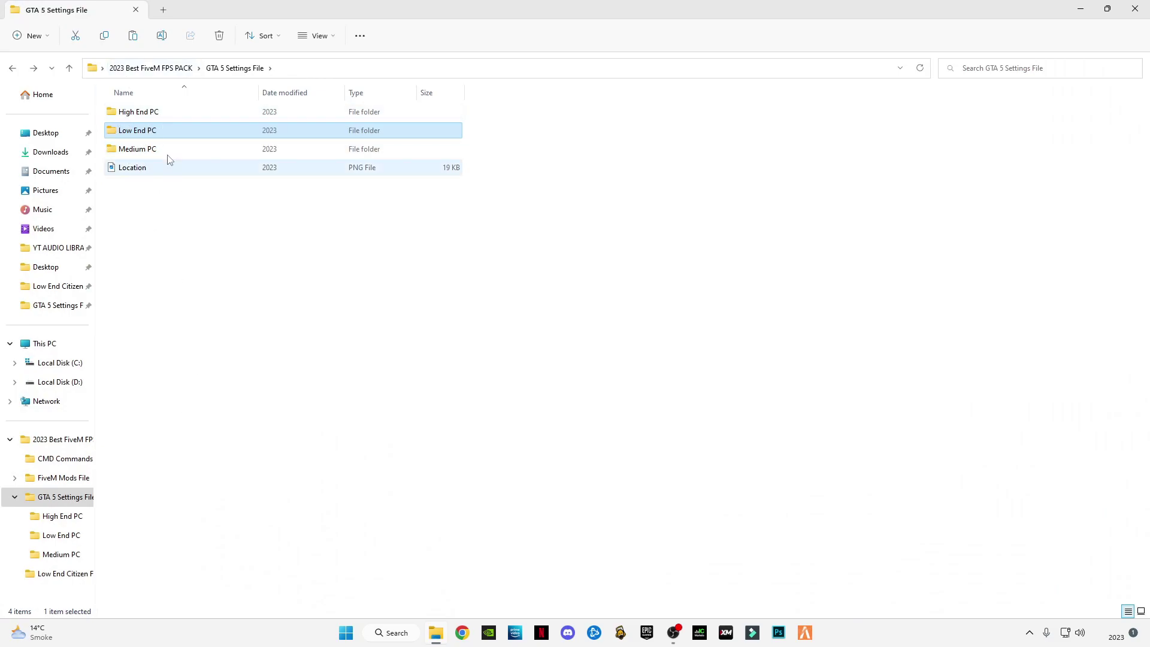
click(279, 289)
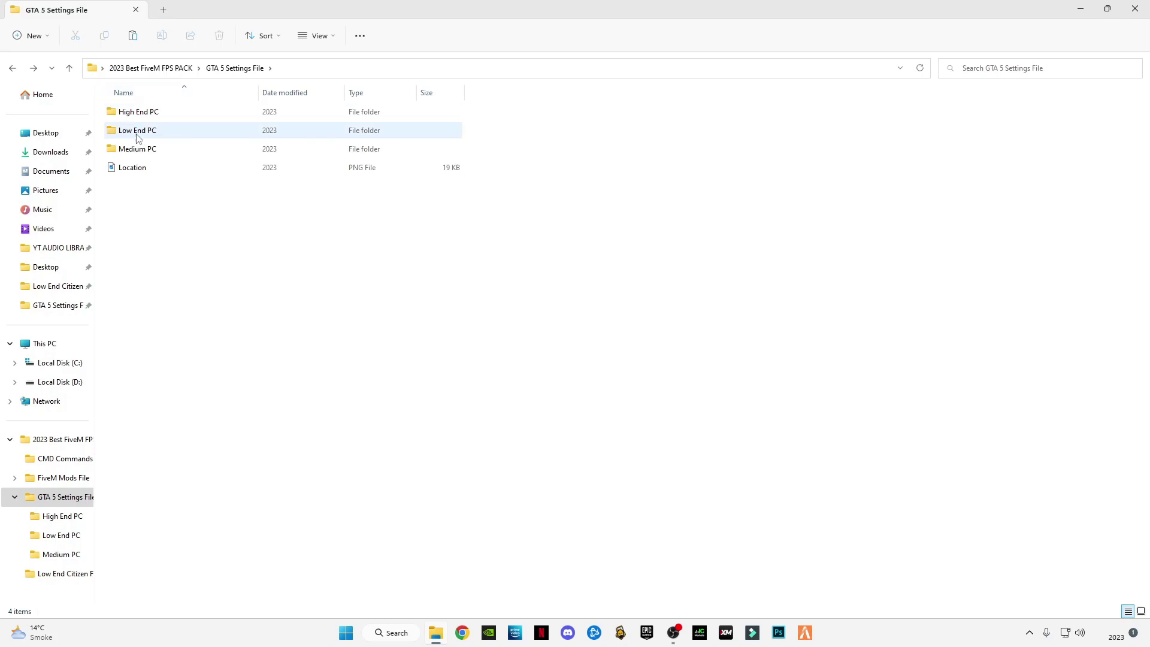
click(12, 68)
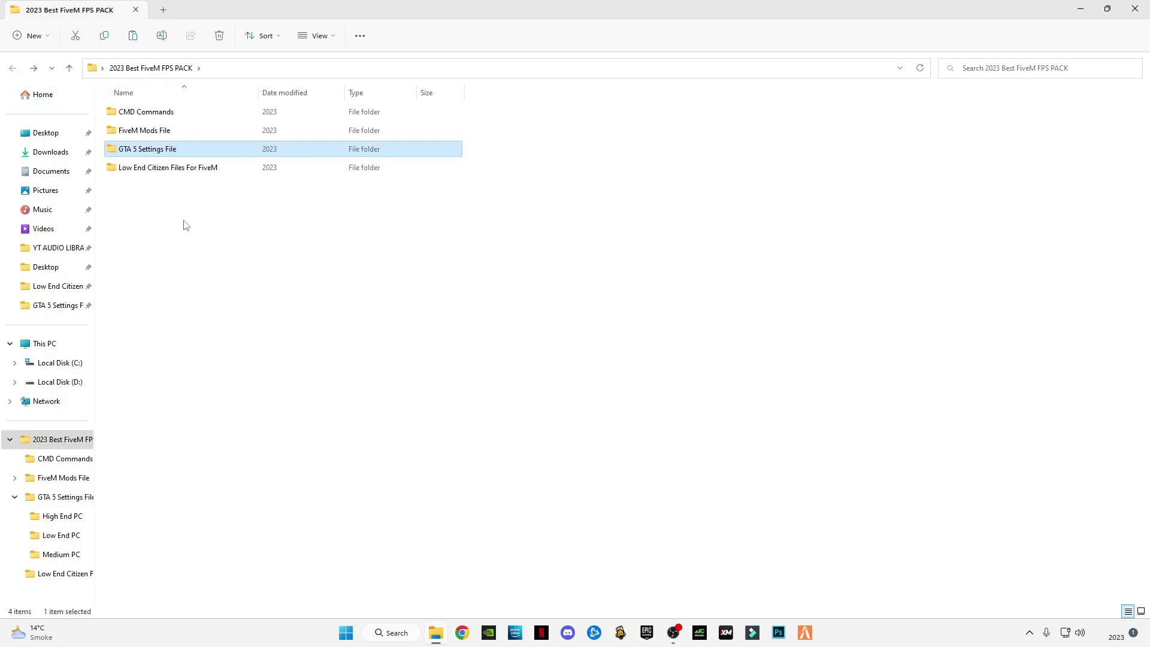
double_click(133, 133)
right_click(128, 113)
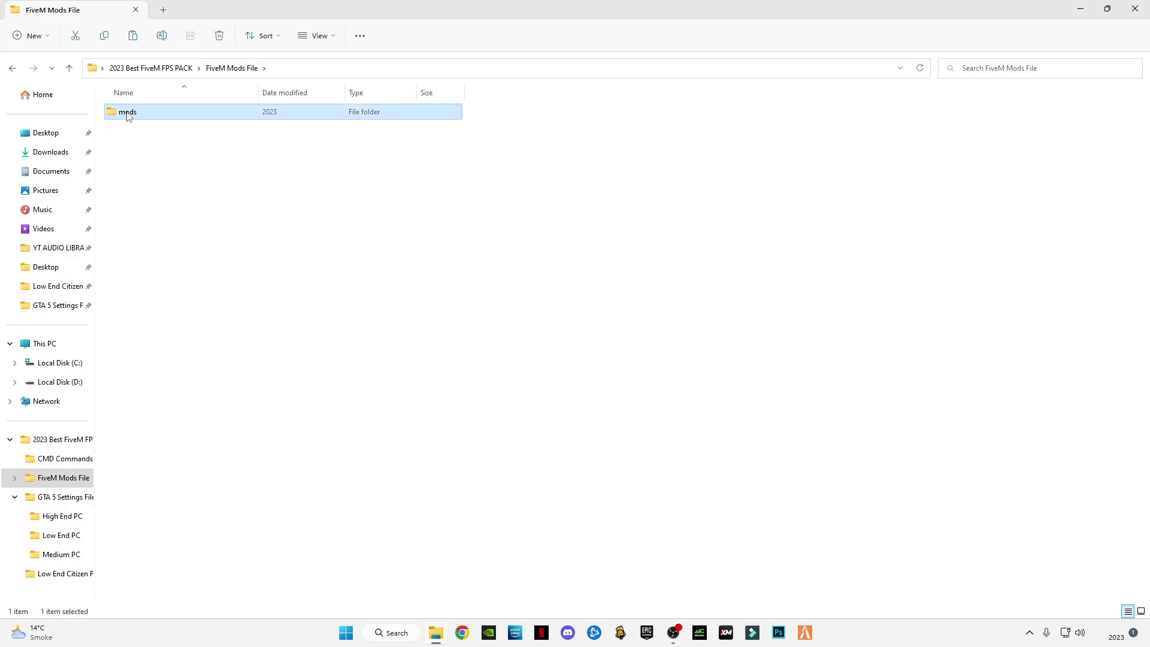
click(169, 127)
- Open AppData > Local > FiveM > FiveM Application Data through Run
key(super+r)
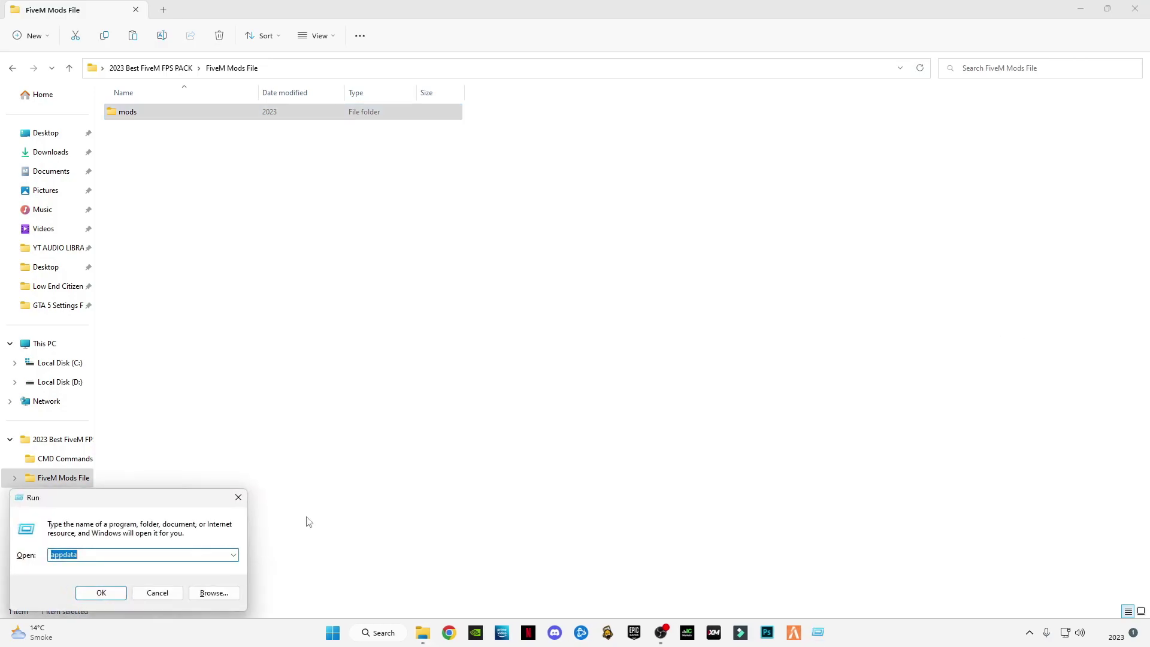
click(101, 592)
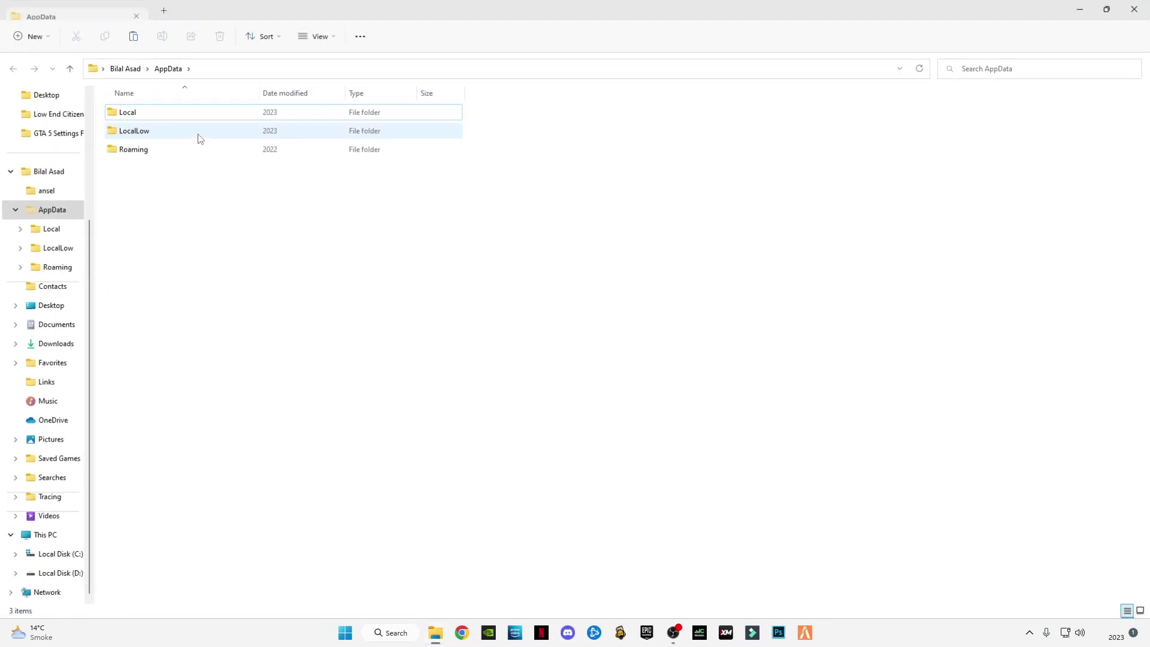
double_click(120, 112)
click(133, 428)
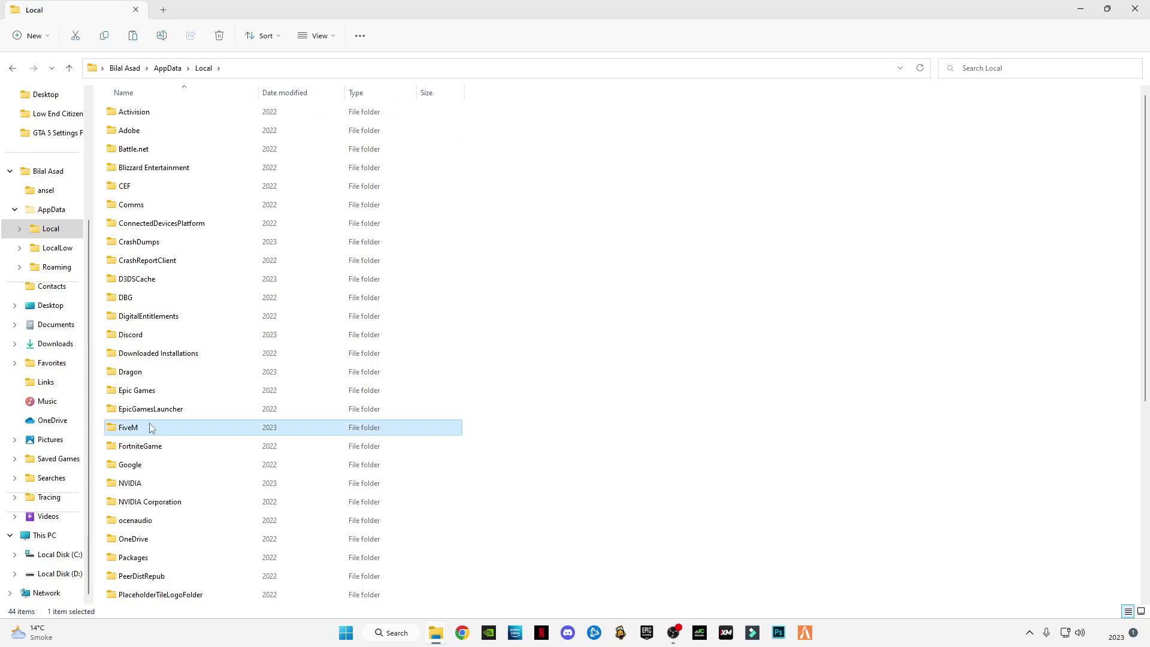
double_click(150, 427)
click(154, 112)
double_click(154, 112)
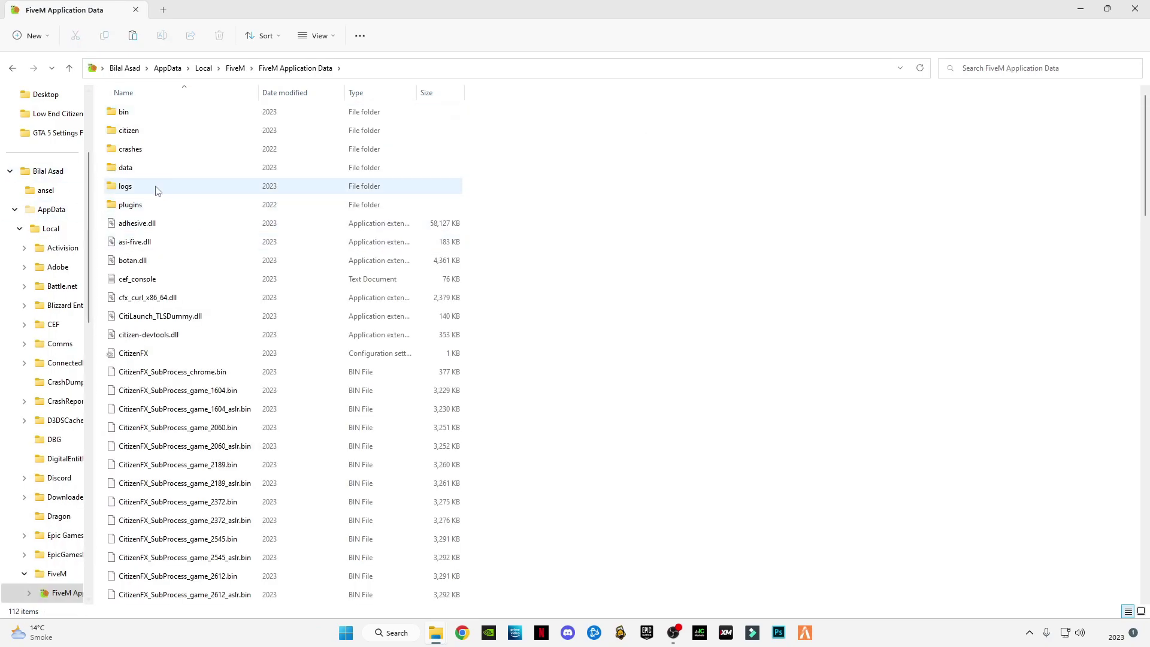
- Paste the copied mods folder into FiveM Application Data
mouse_move(154, 191)
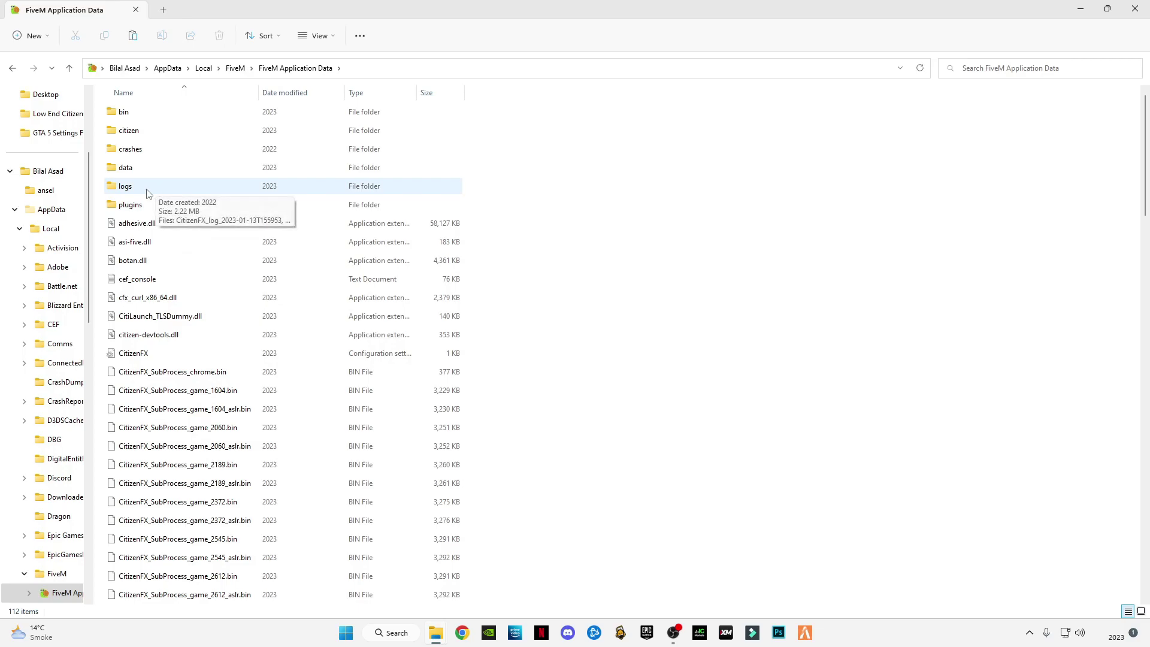
right_click(614, 176)
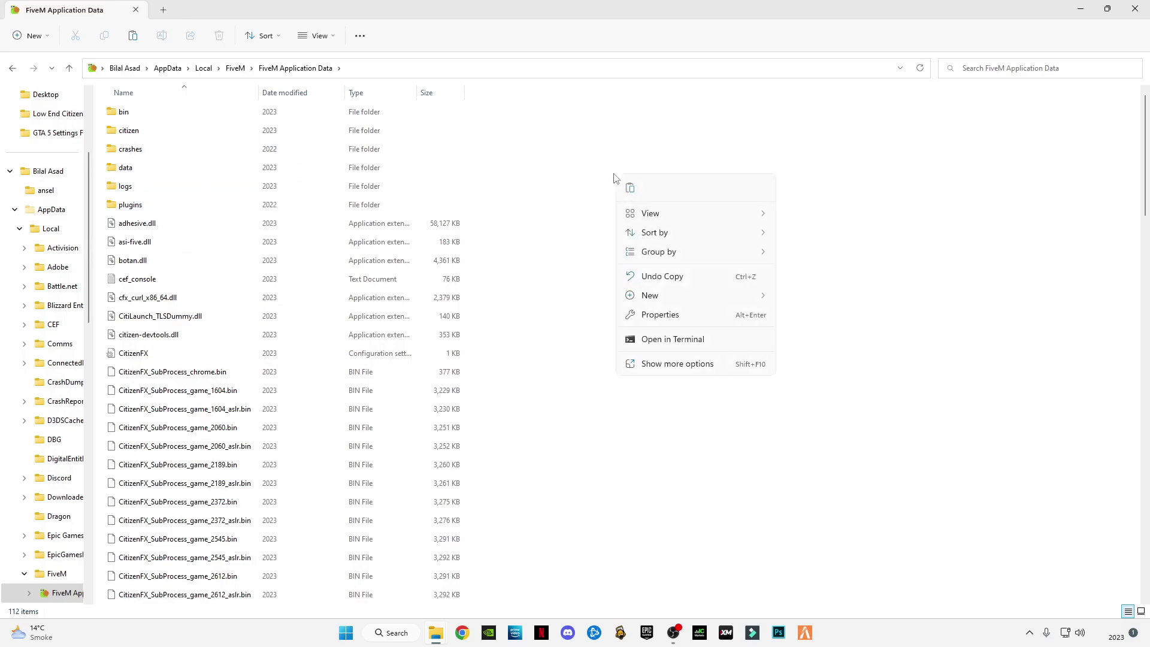
click(589, 226)
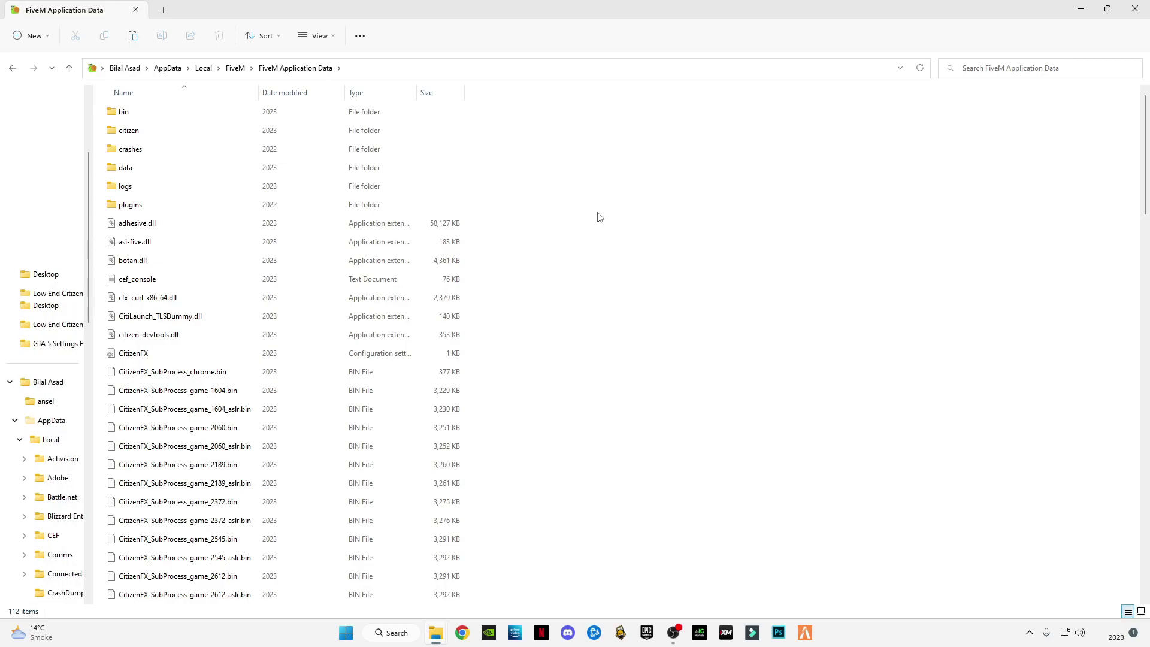
key(ctrl+v)
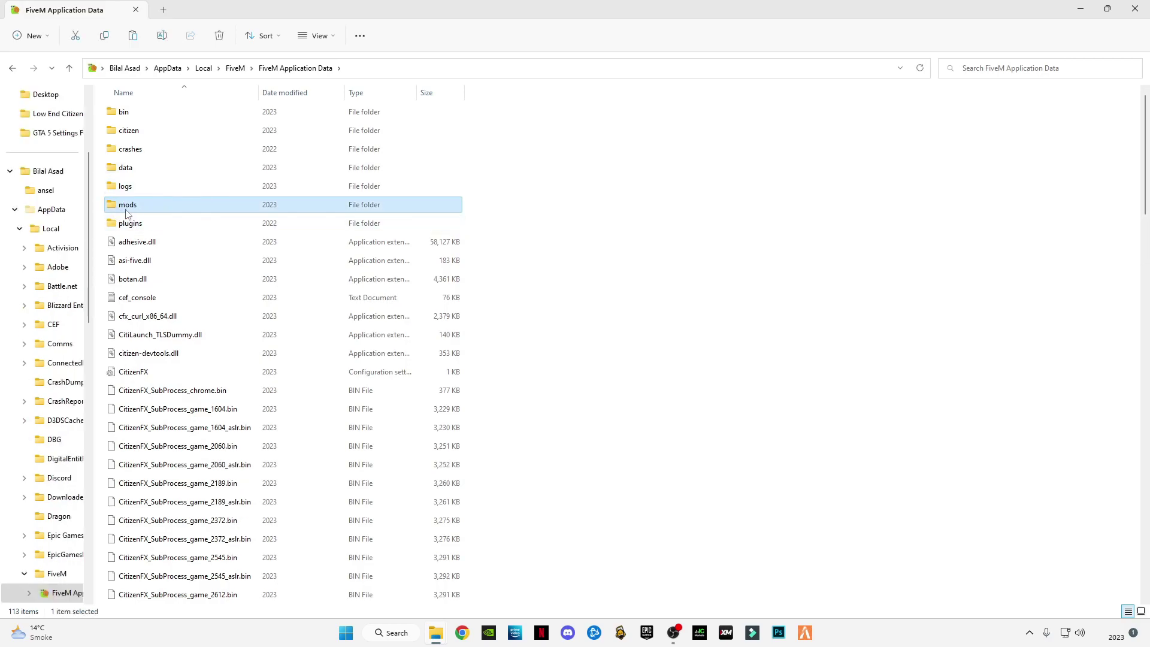
click(503, 211)
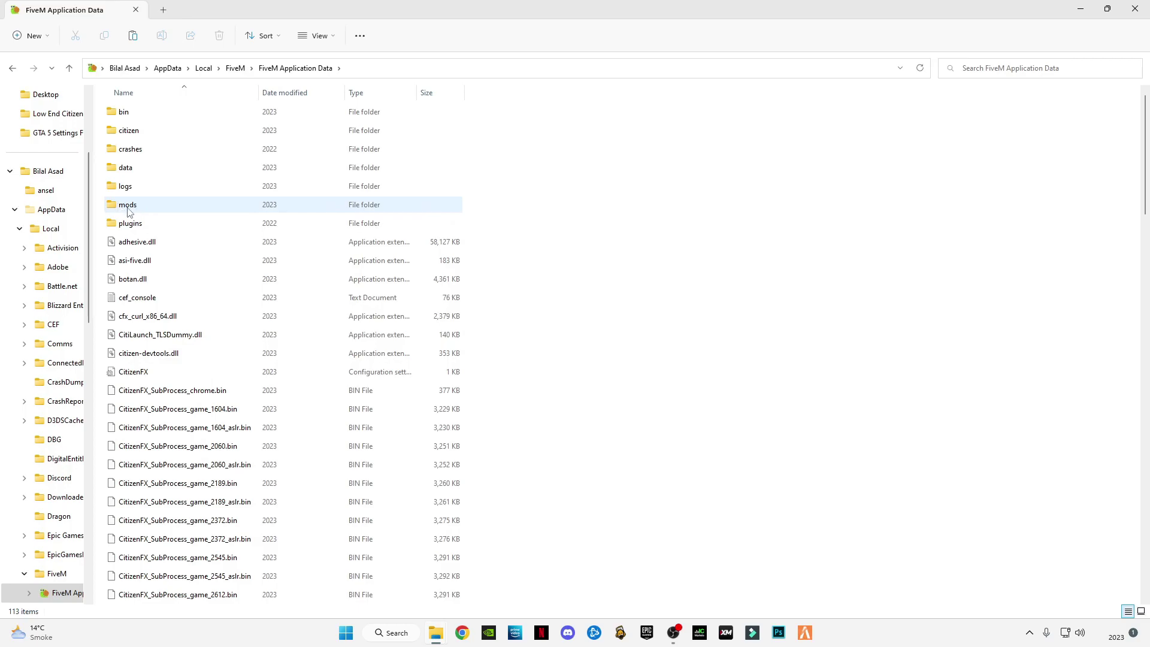
mouse_move(124, 208)
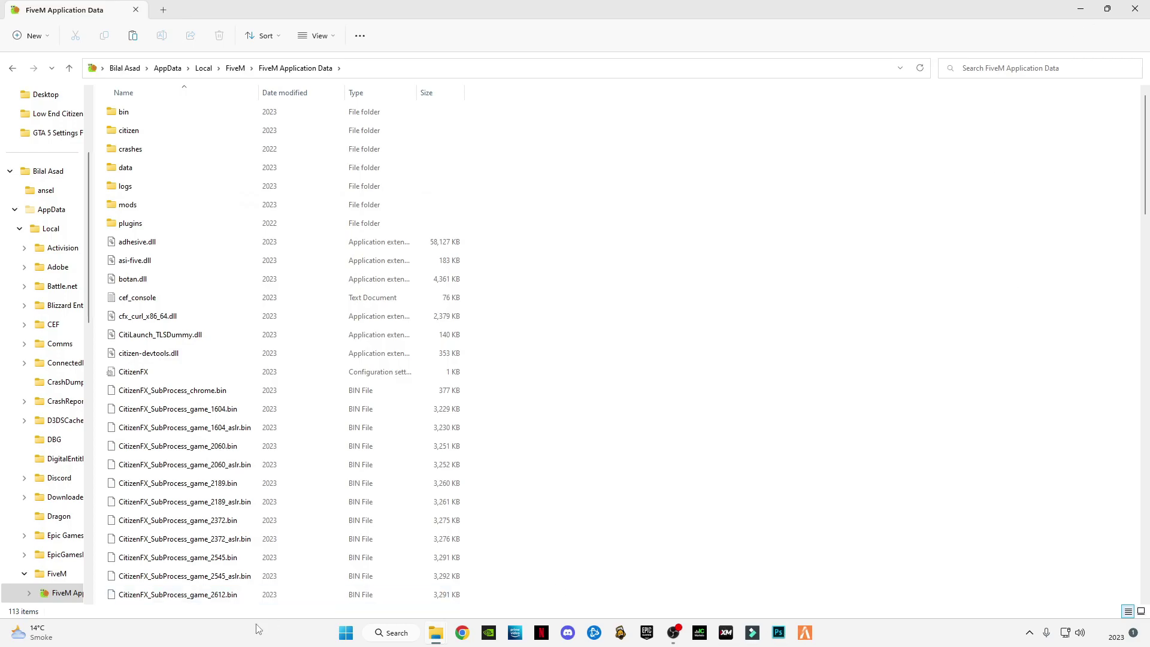
- Close the AppData window and open Google Drive Download Link in Low End Citizen Files For FiveM
click(1134, 8)
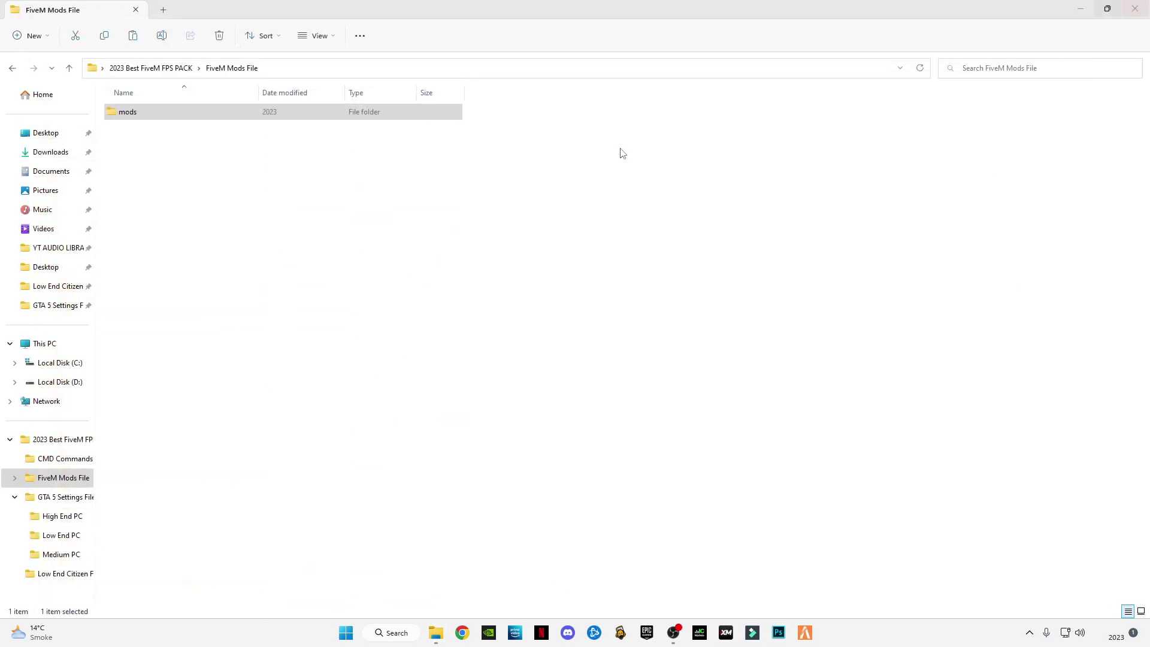
click(13, 69)
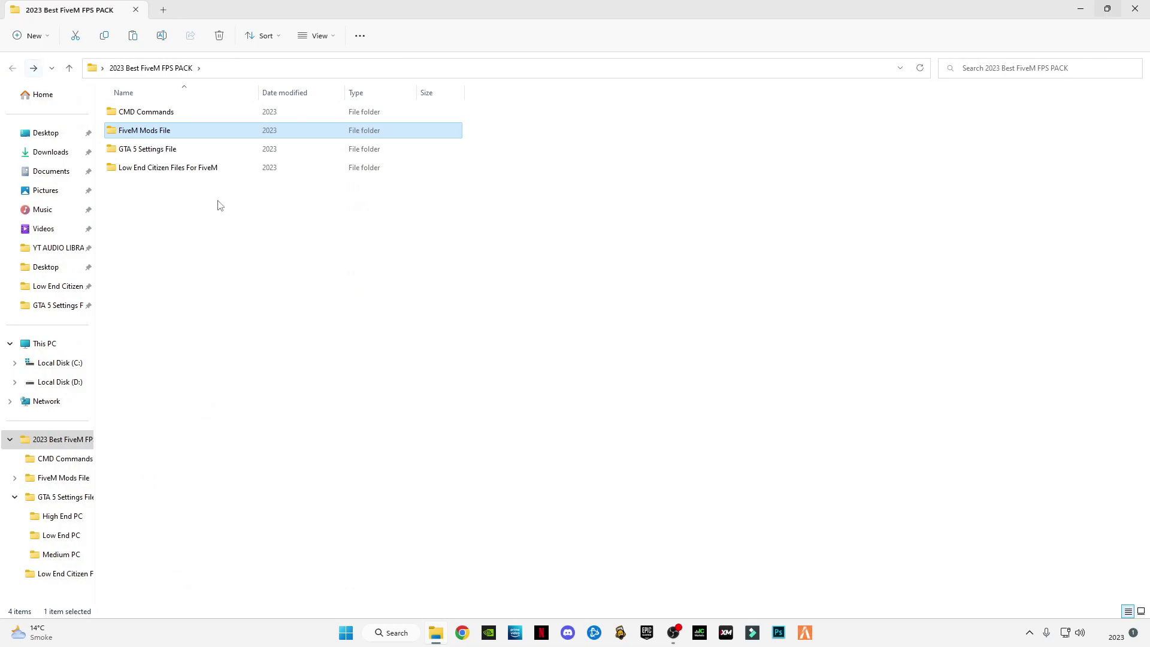
click(222, 250)
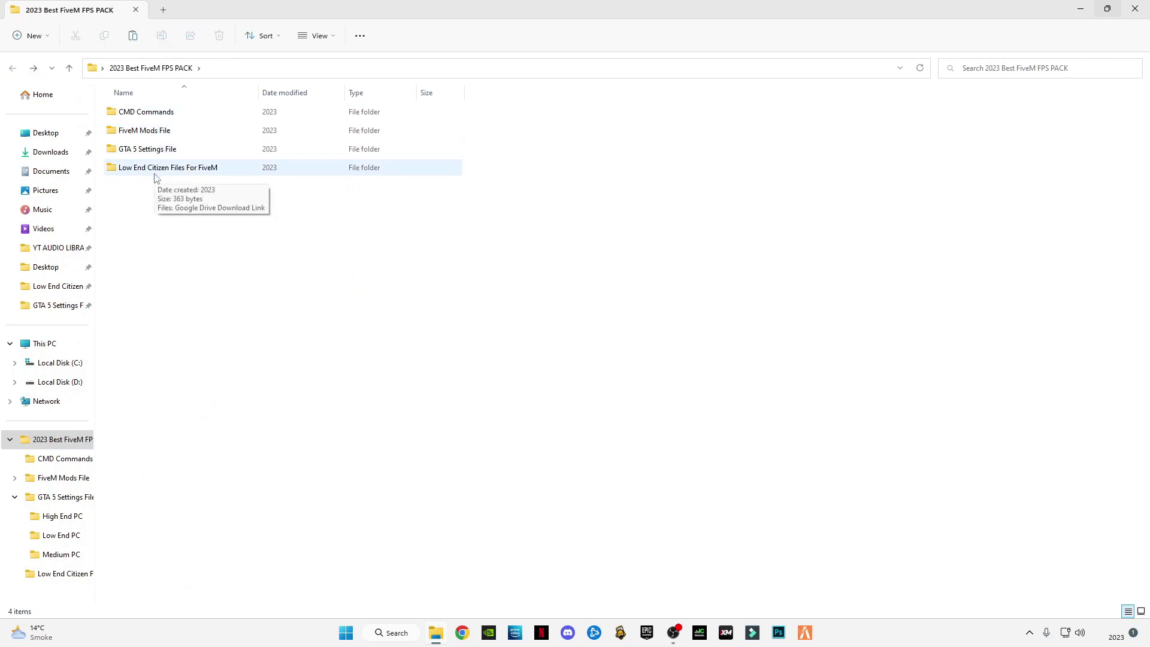
double_click(201, 171)
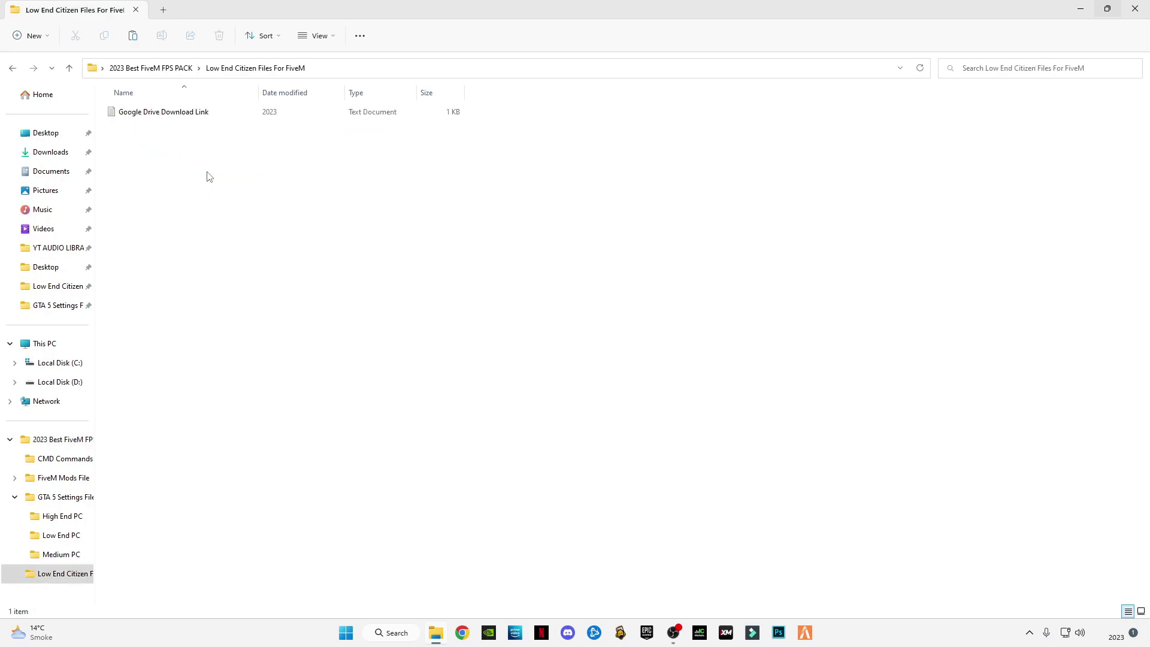
click(148, 118)
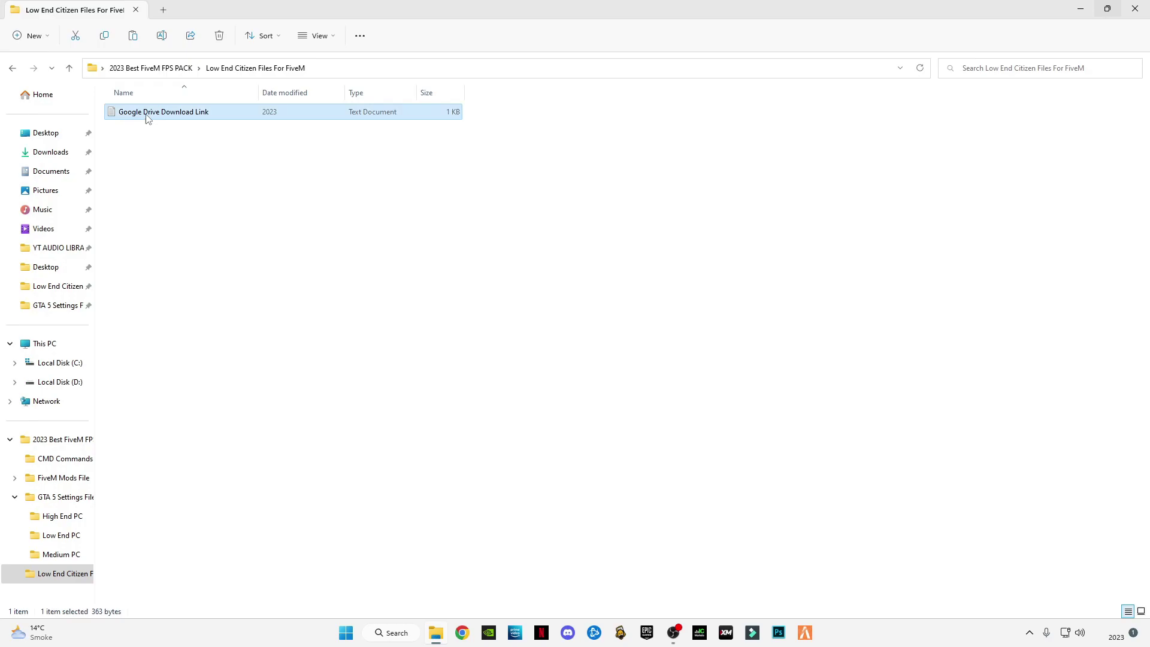
double_click(148, 118)
- Copy the Light Blue Sky for Low End download URL from line 2 of the links file
drag(650, 142, 133, 120)
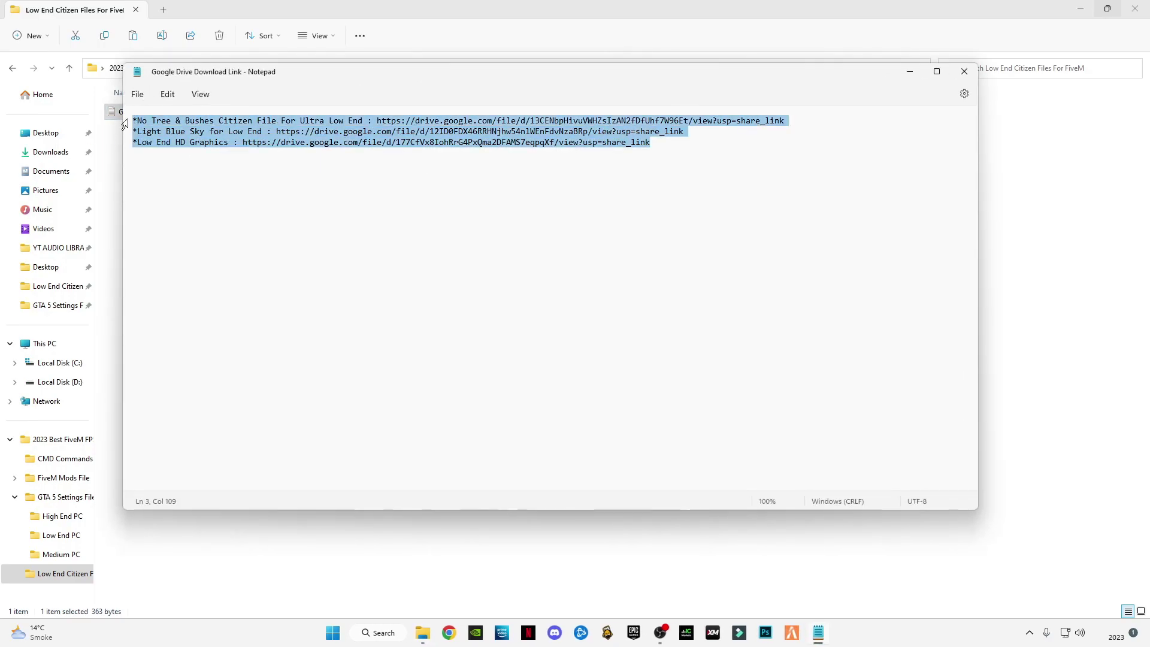
click(139, 121)
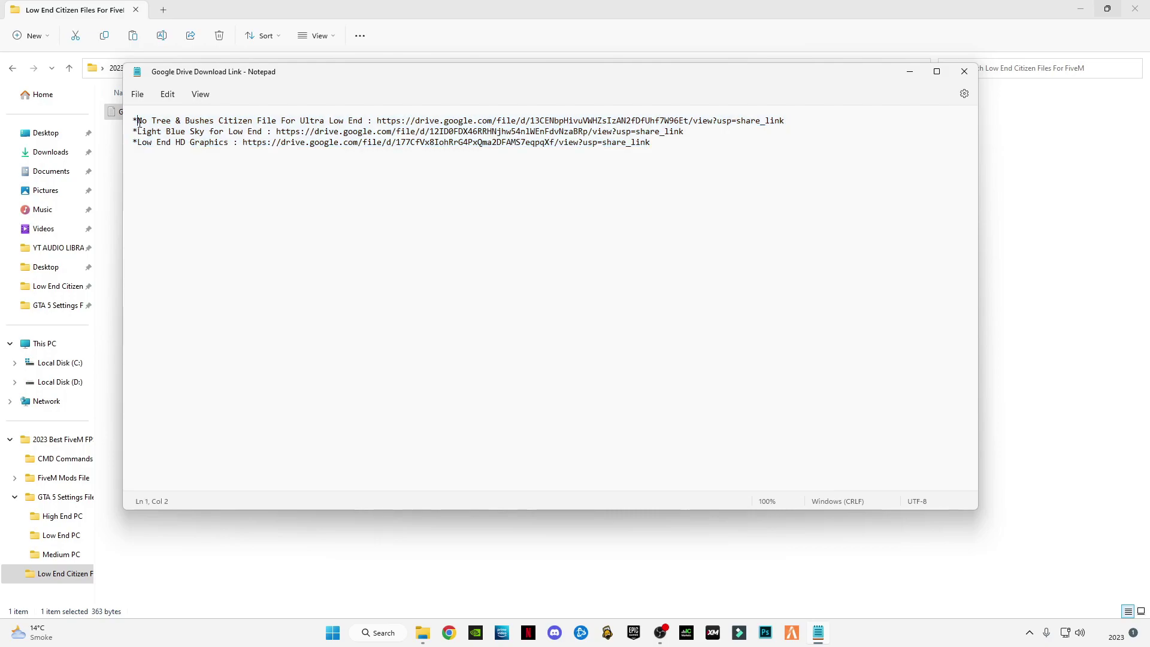
click(251, 120)
drag(362, 120, 145, 119)
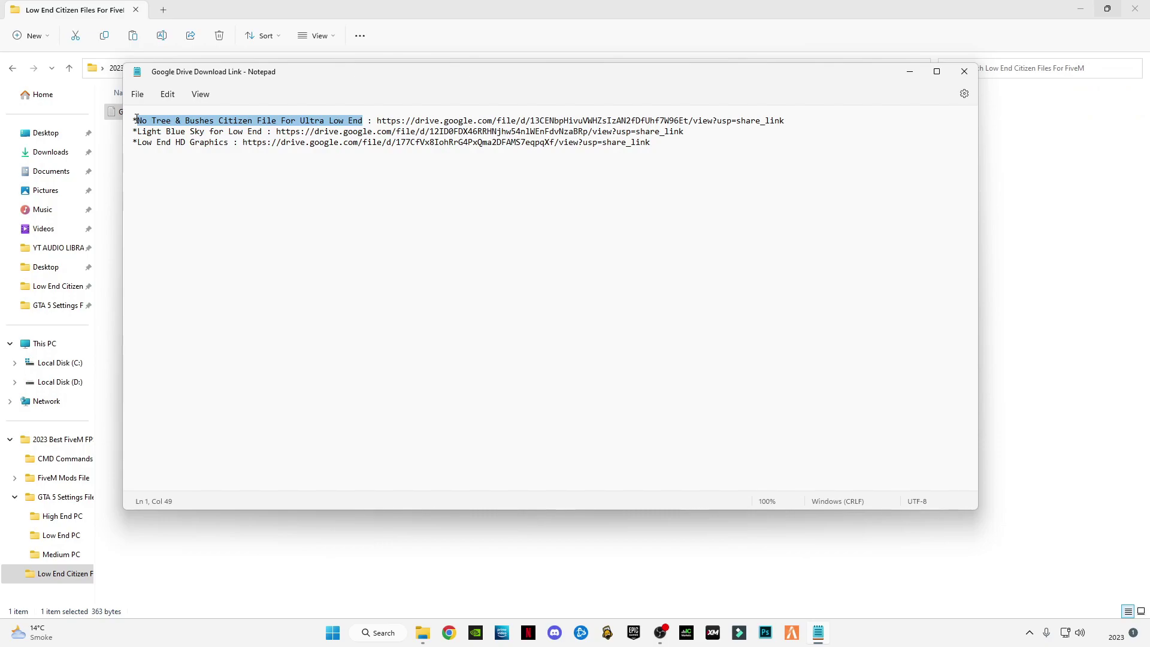
mouse_move(136, 118)
mouse_down()
mouse_move(227, 121)
mouse_move(146, 125)
mouse_up()
drag(138, 131, 268, 130)
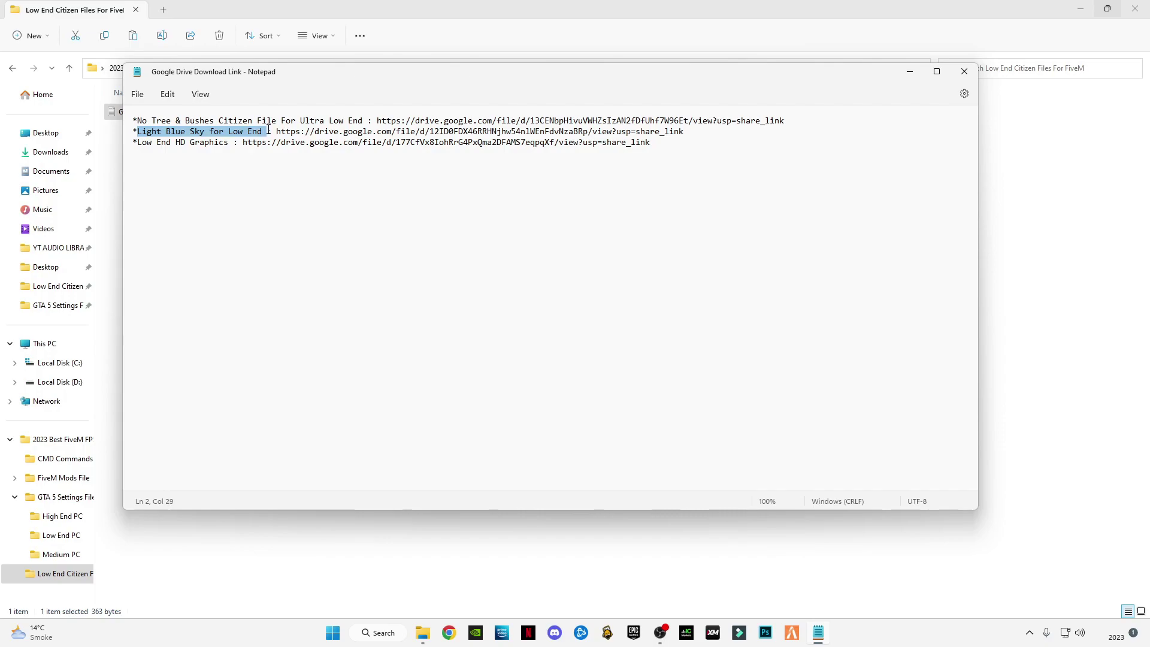
drag(683, 131, 288, 135)
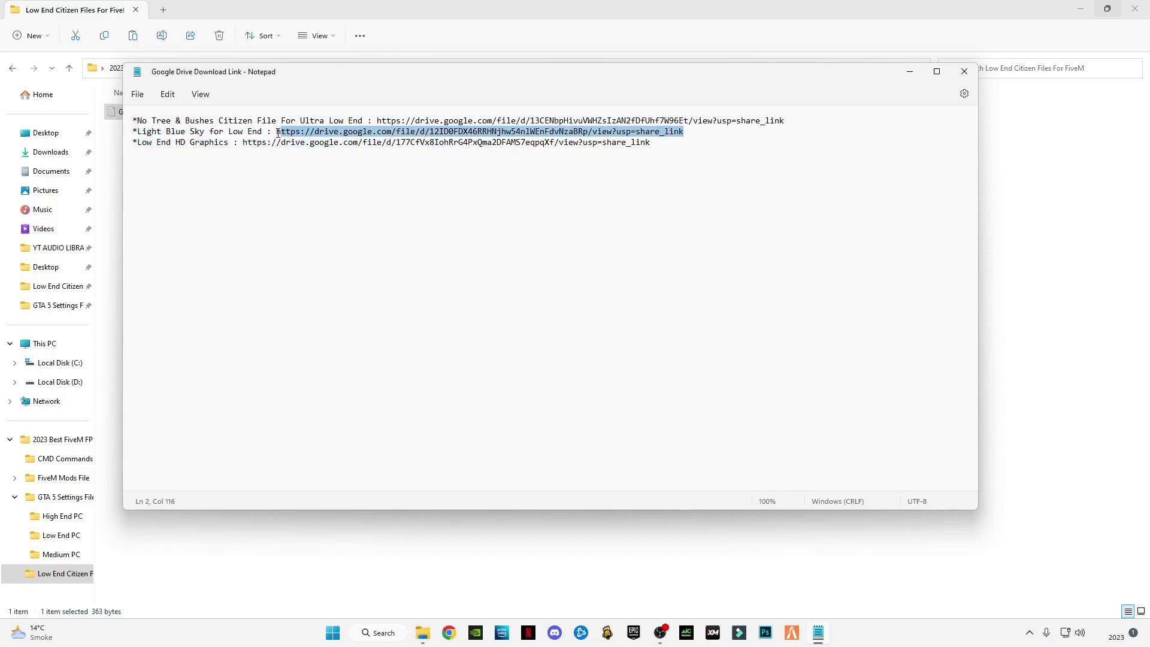
right_click(299, 134)
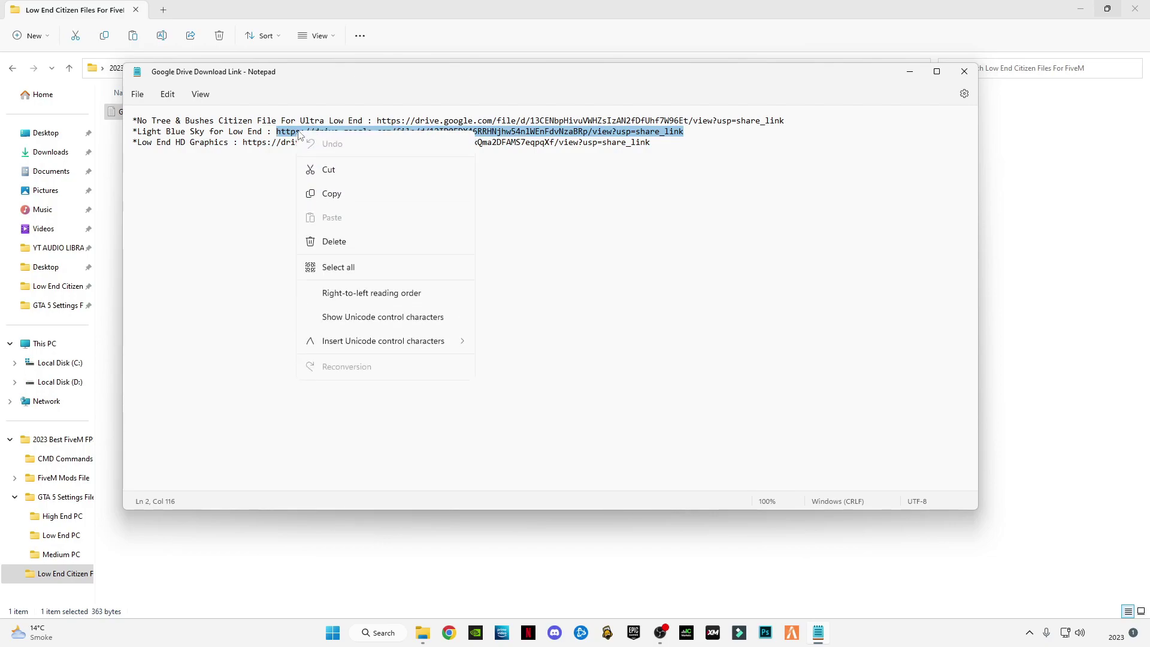
click(336, 191)
- Load the copied link in Chrome to view the light blue sky.rar Drive page, then close Chrome
click(449, 632)
click(163, 32)
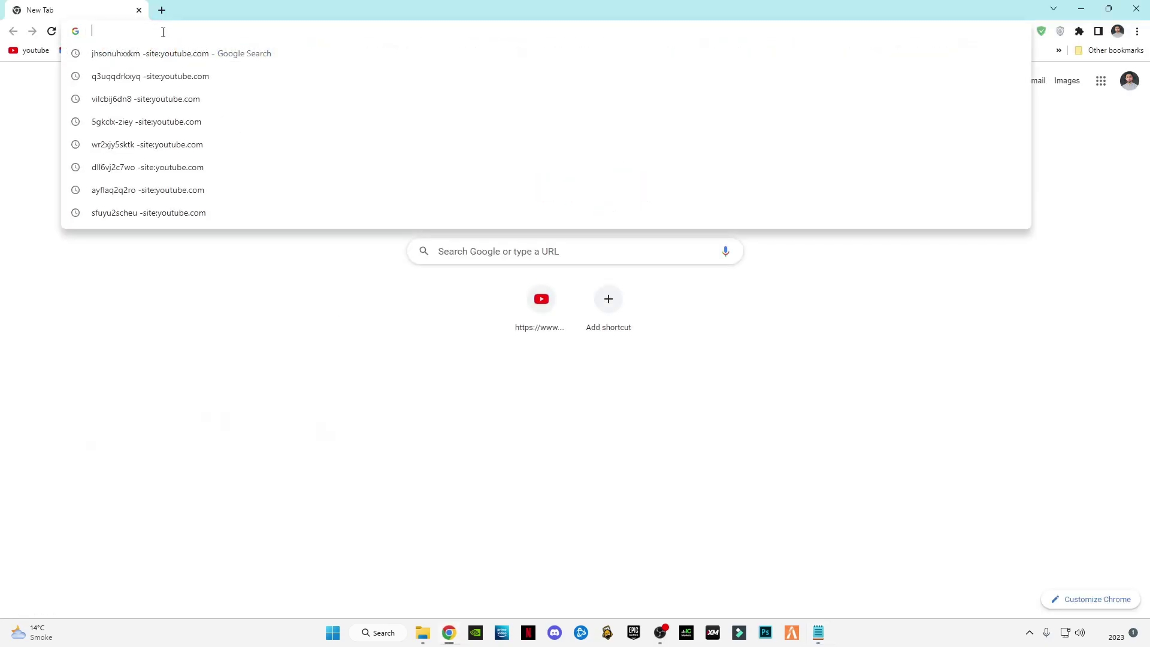
key(ctrl+v)
key(Return)
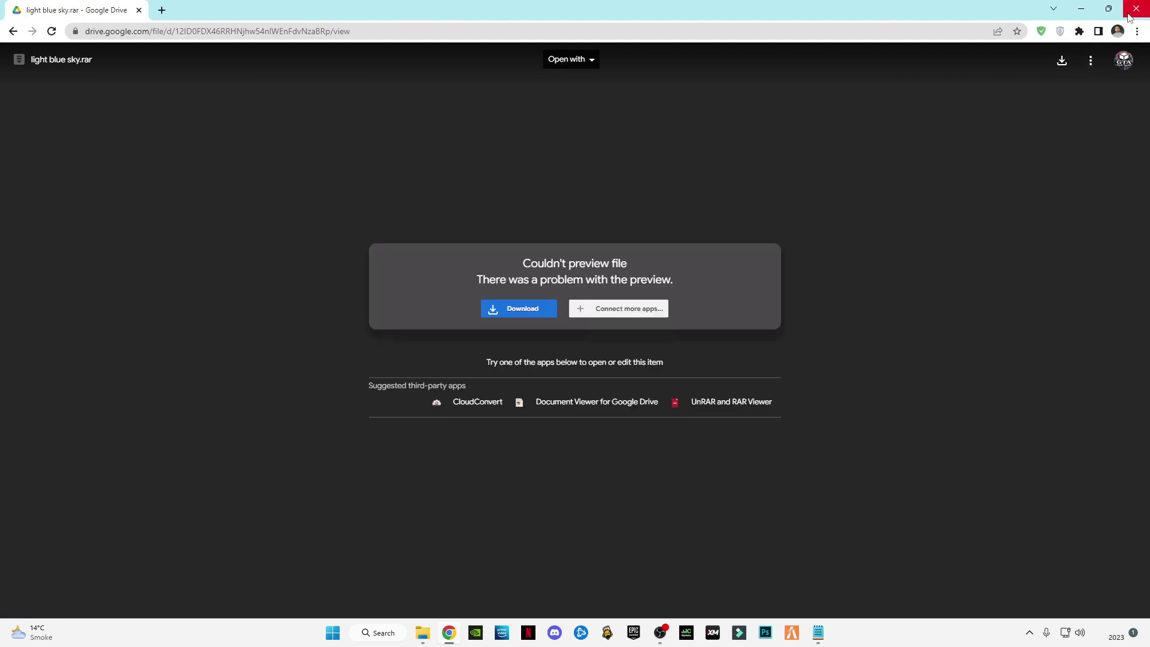
click(1128, 16)
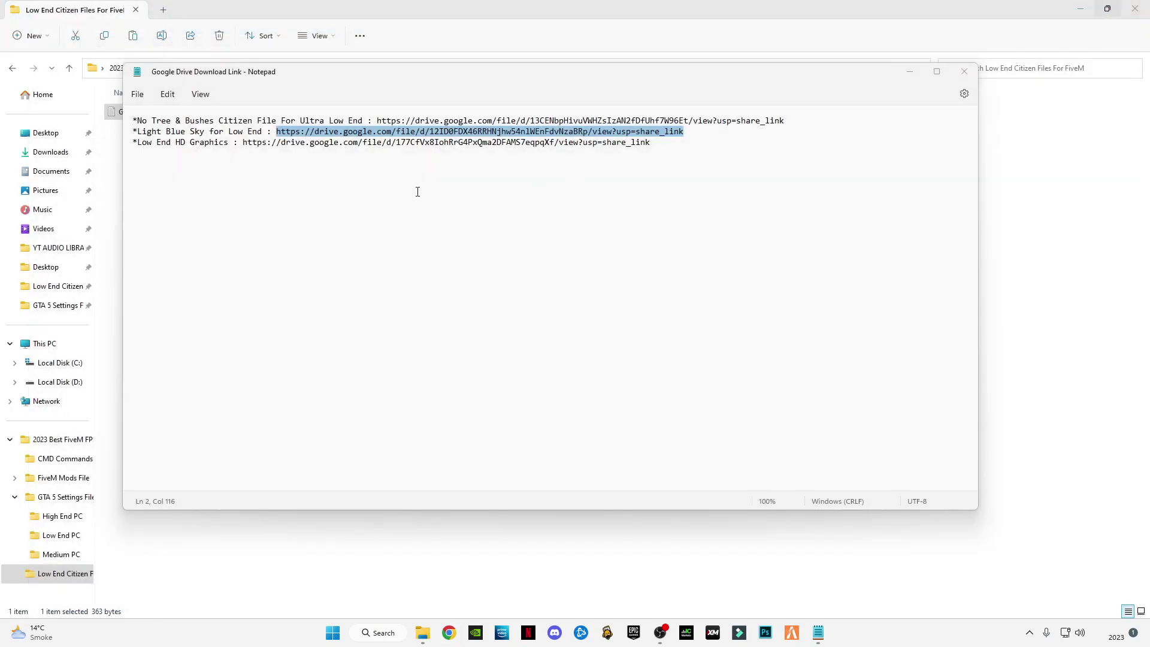
click(175, 159)
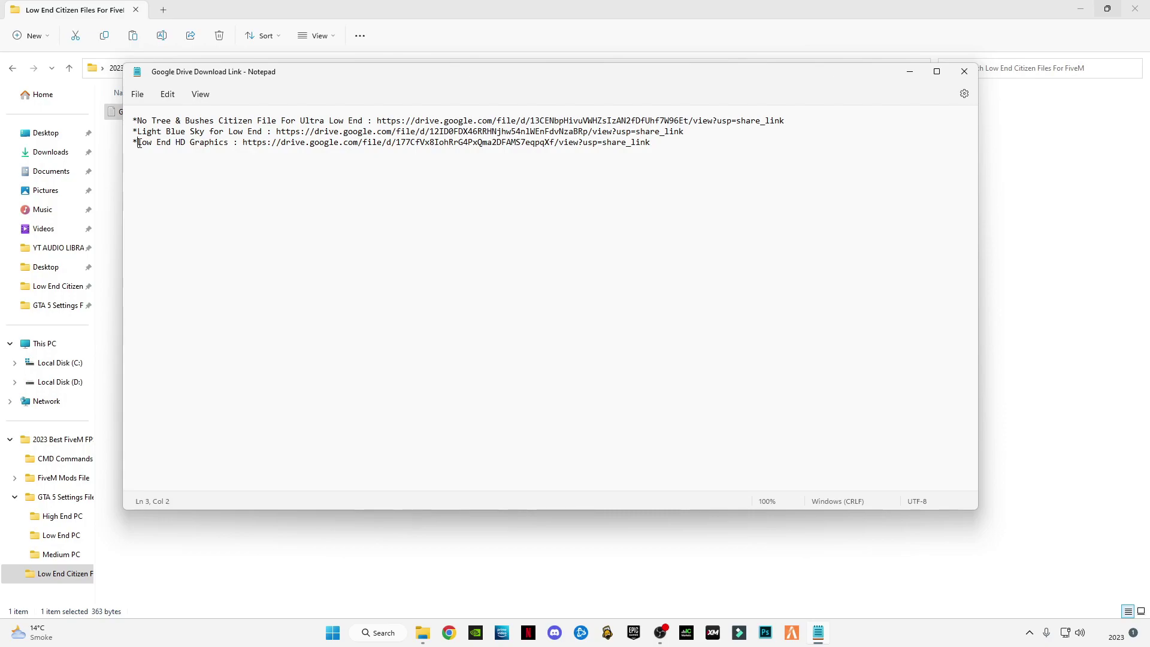
- Close the download links file in Notepad and the Low End Citizen Files For FiveM window
drag(138, 143, 228, 142)
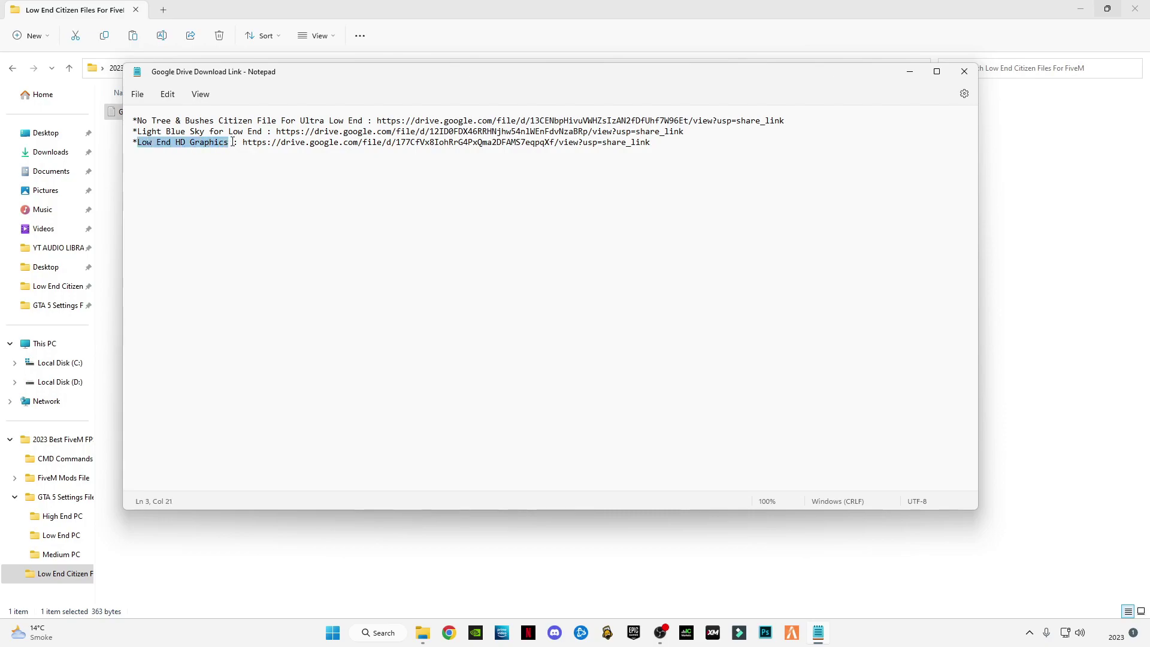
click(230, 143)
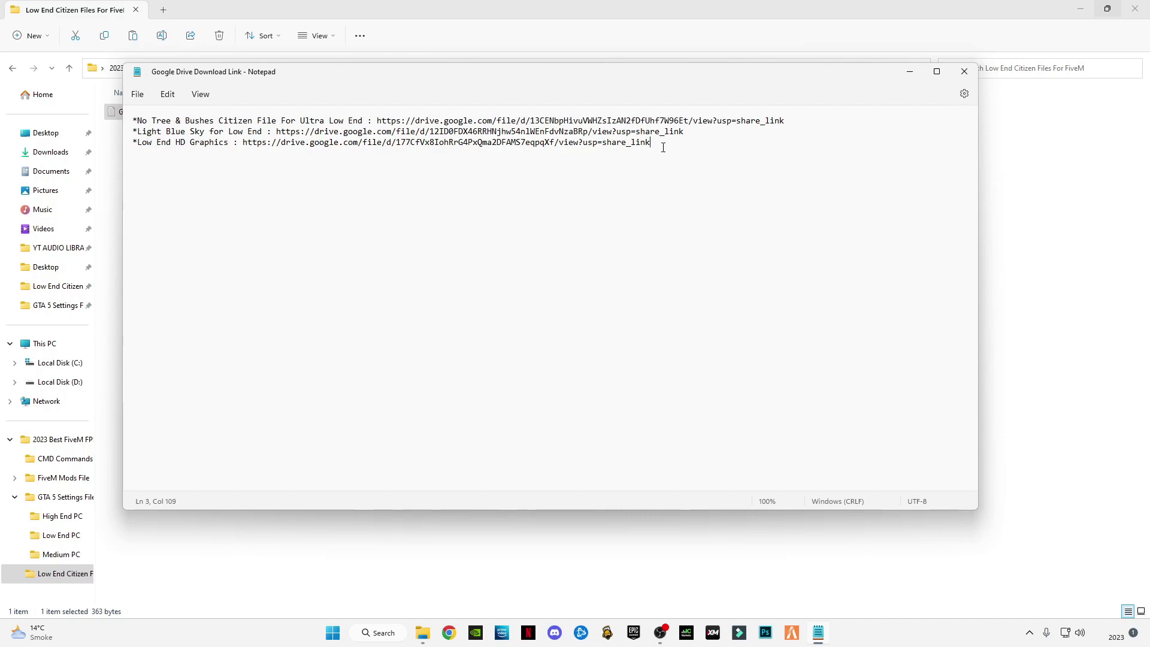
mouse_move(663, 147)
mouse_down()
mouse_move(157, 144)
mouse_move(143, 133)
mouse_move(212, 147)
mouse_move(118, 133)
mouse_move(657, 151)
mouse_up()
click(963, 73)
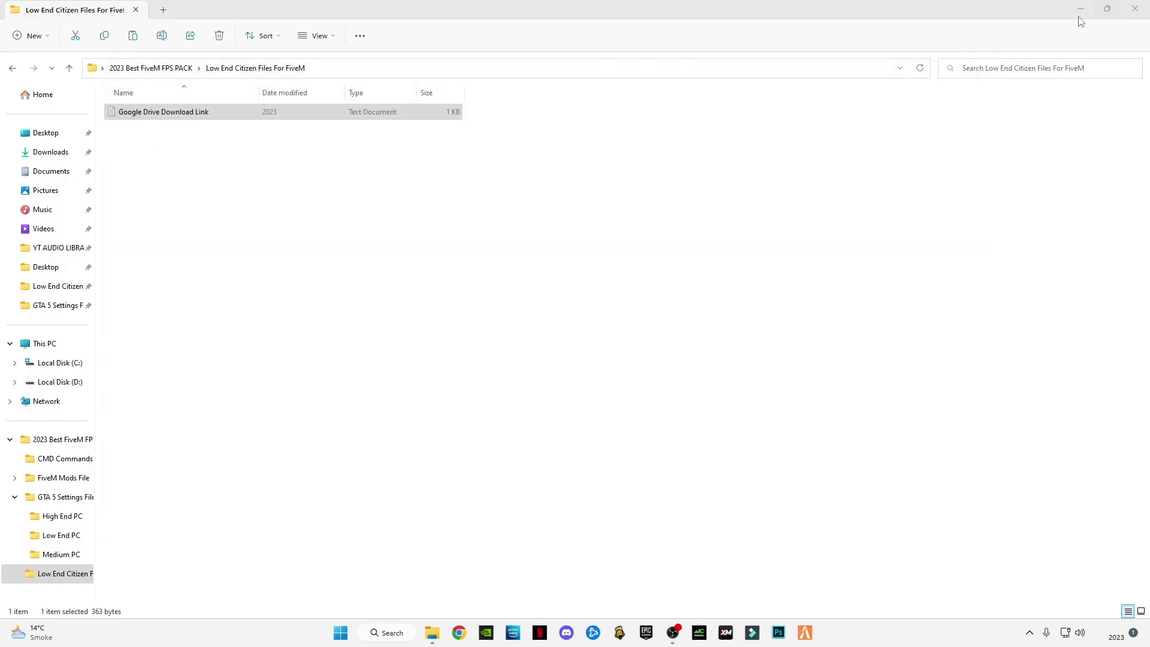
click(1135, 9)
- Extract the light blue sky archive onto the desktop with Extract Here
click(31, 24)
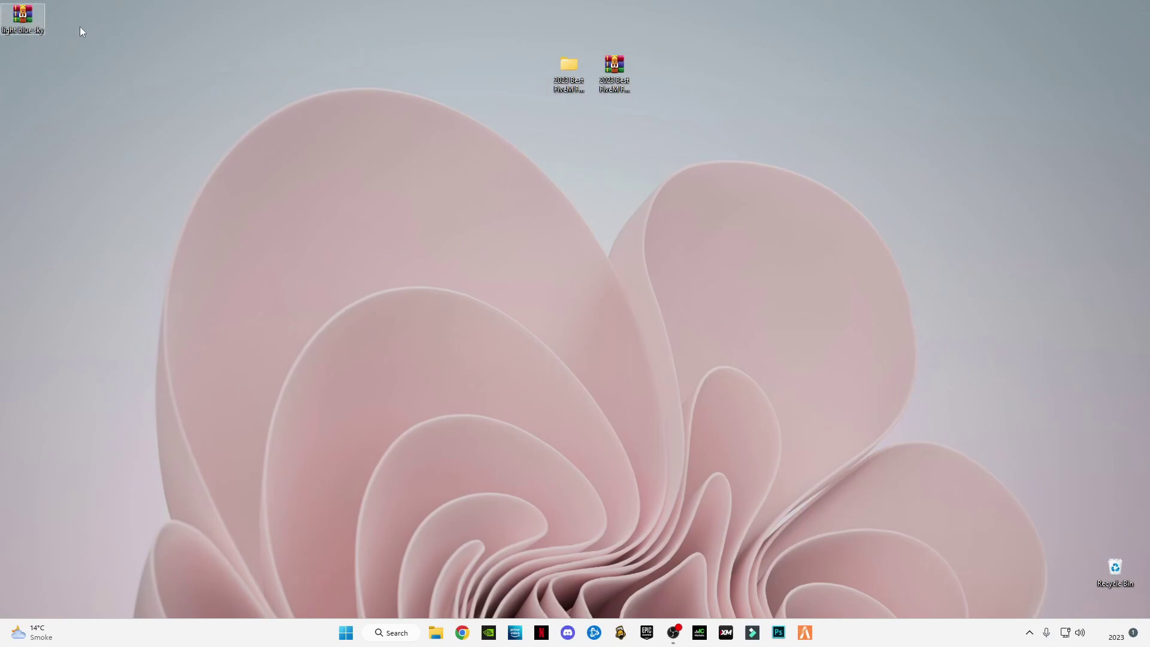
key(shift+F10)
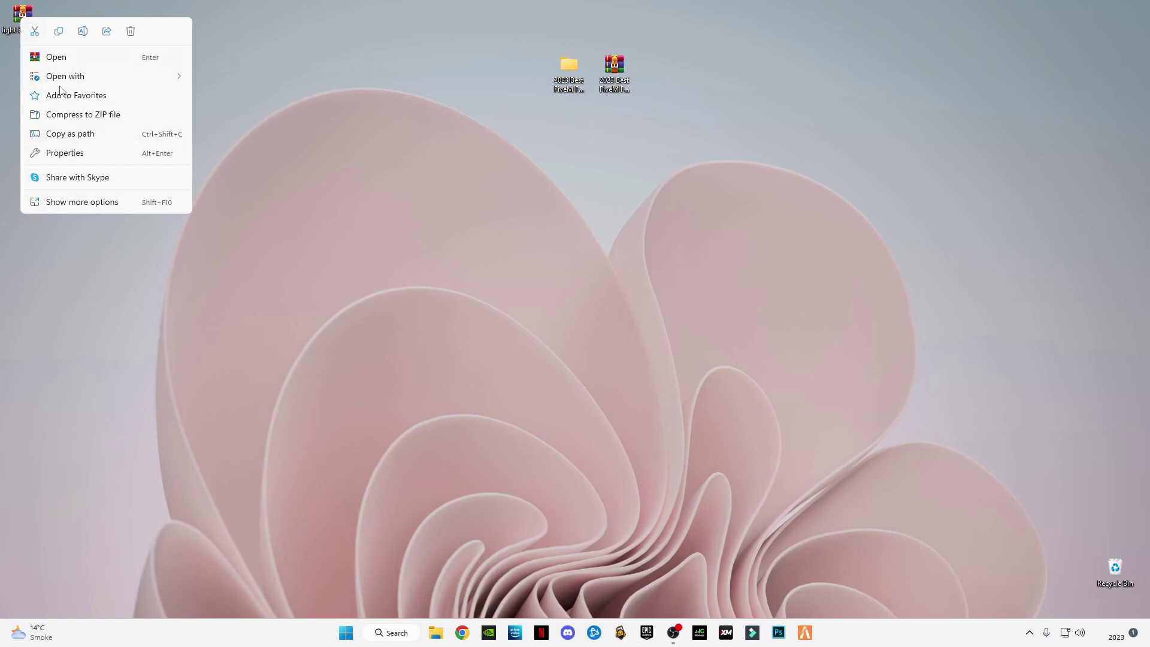
click(69, 200)
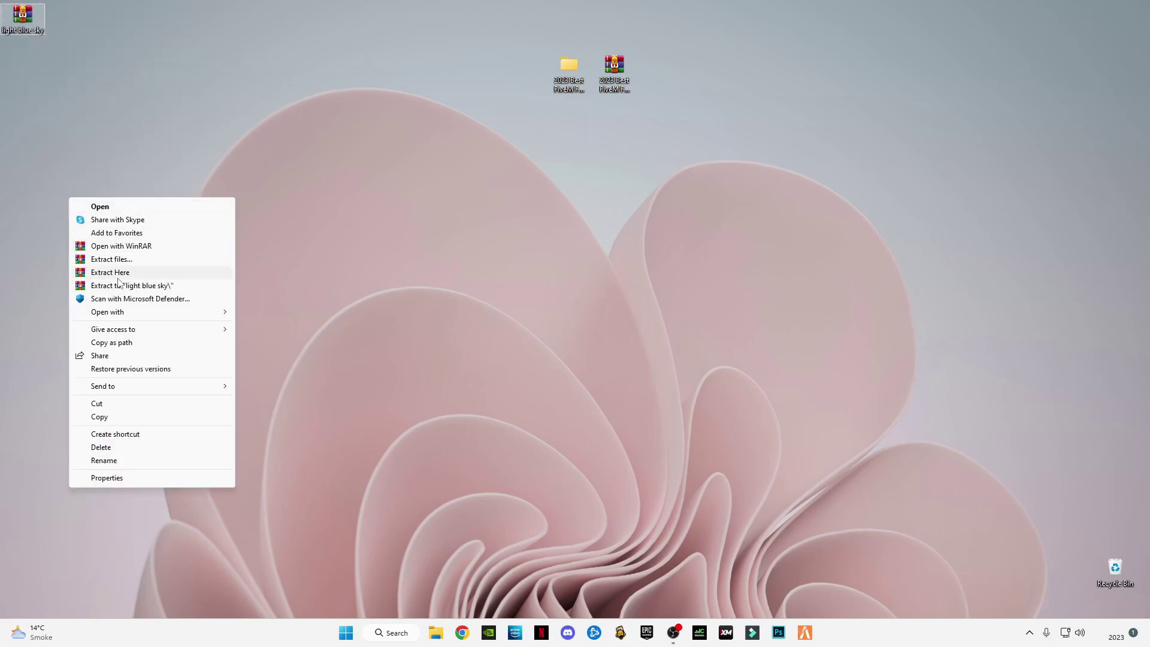
click(119, 273)
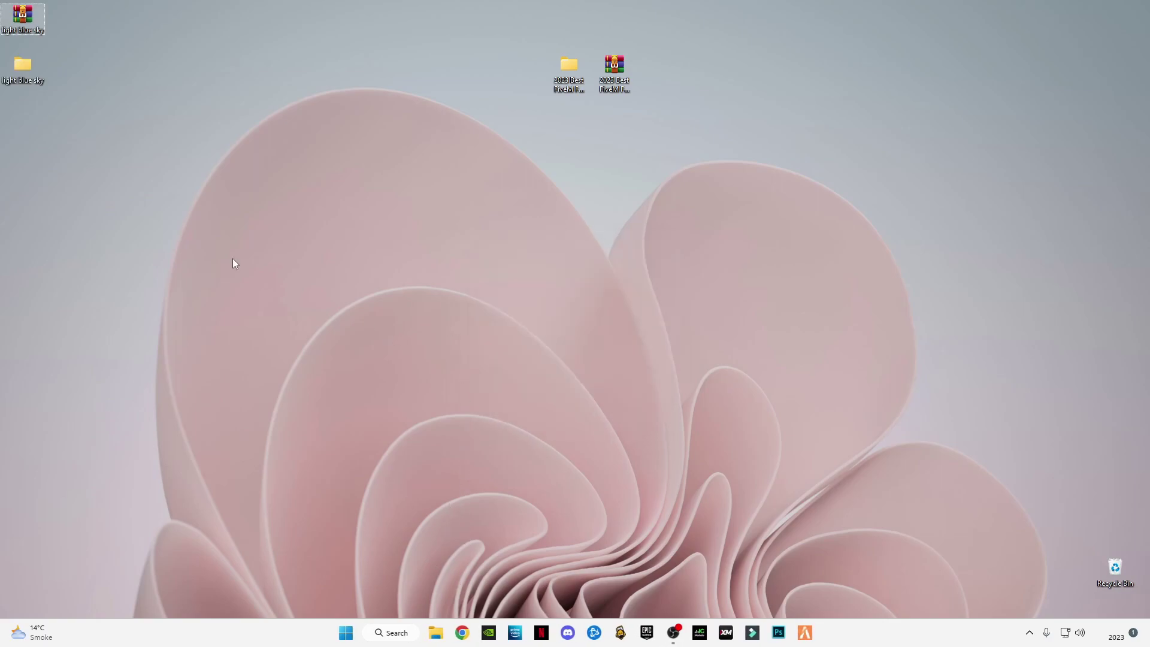
key(super+r)
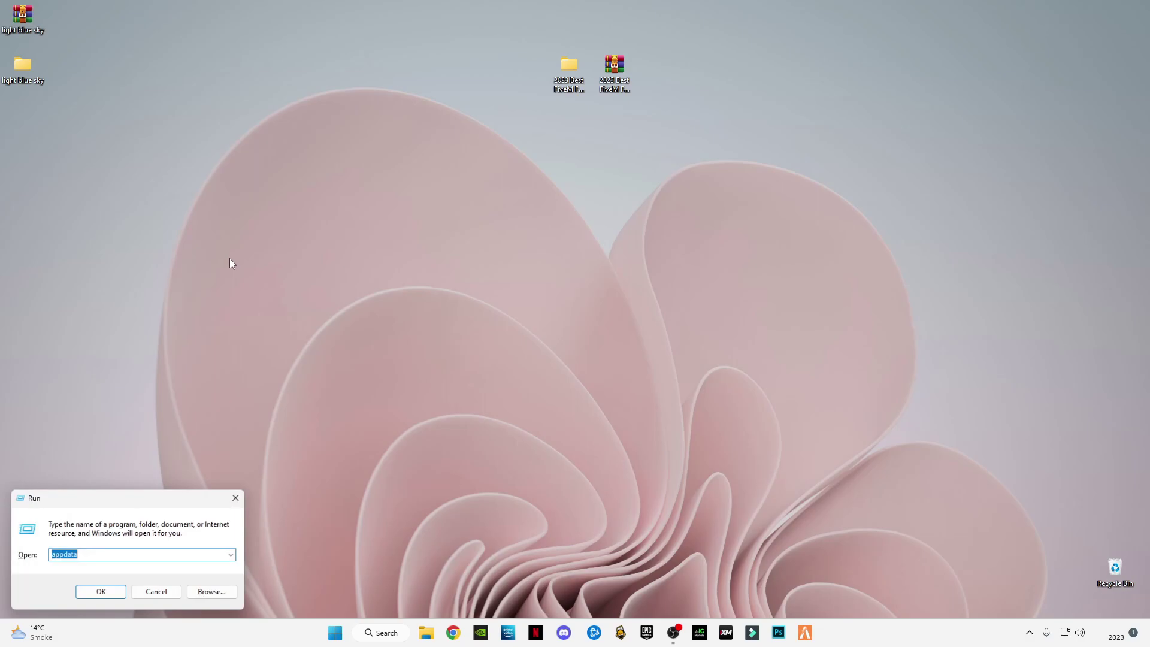
- Open AppData > Local > FiveM > FiveM Application Data and delete the old citizen folder
click(100, 592)
click(124, 116)
double_click(124, 113)
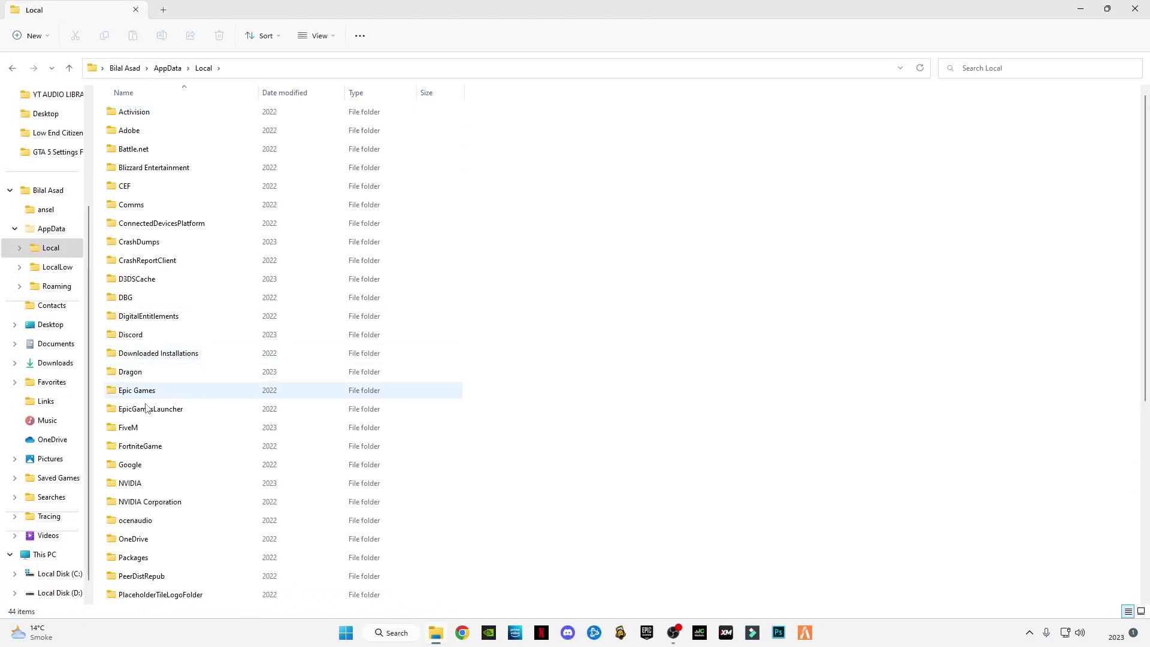
double_click(139, 428)
click(152, 113)
double_click(152, 113)
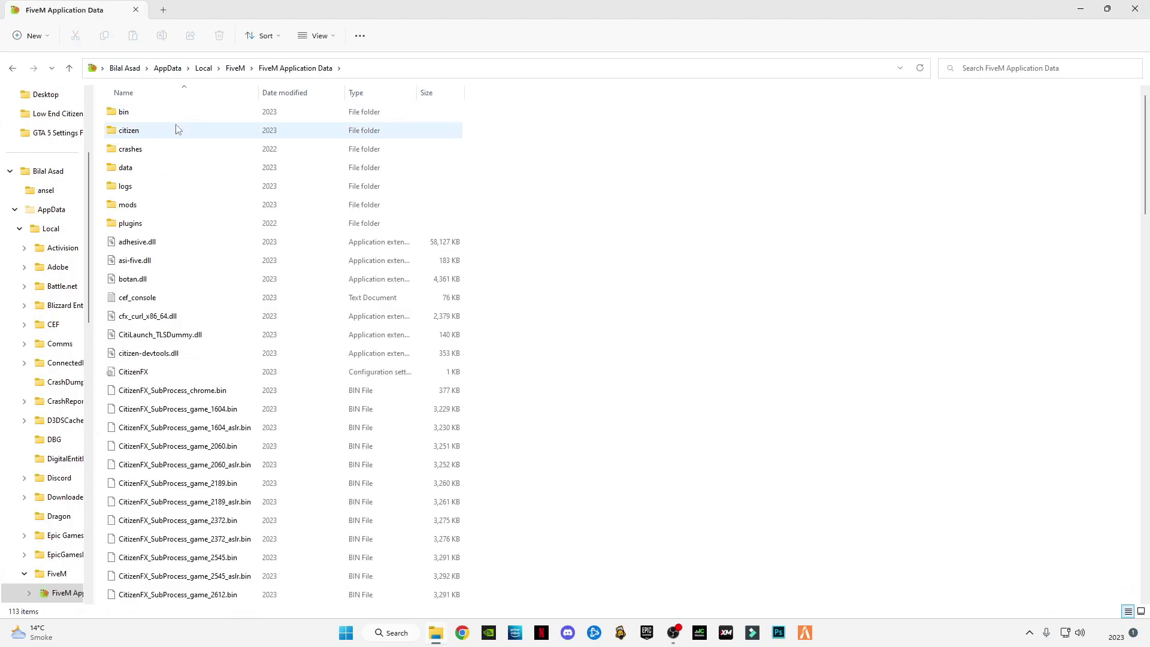
click(121, 136)
right_click(122, 136)
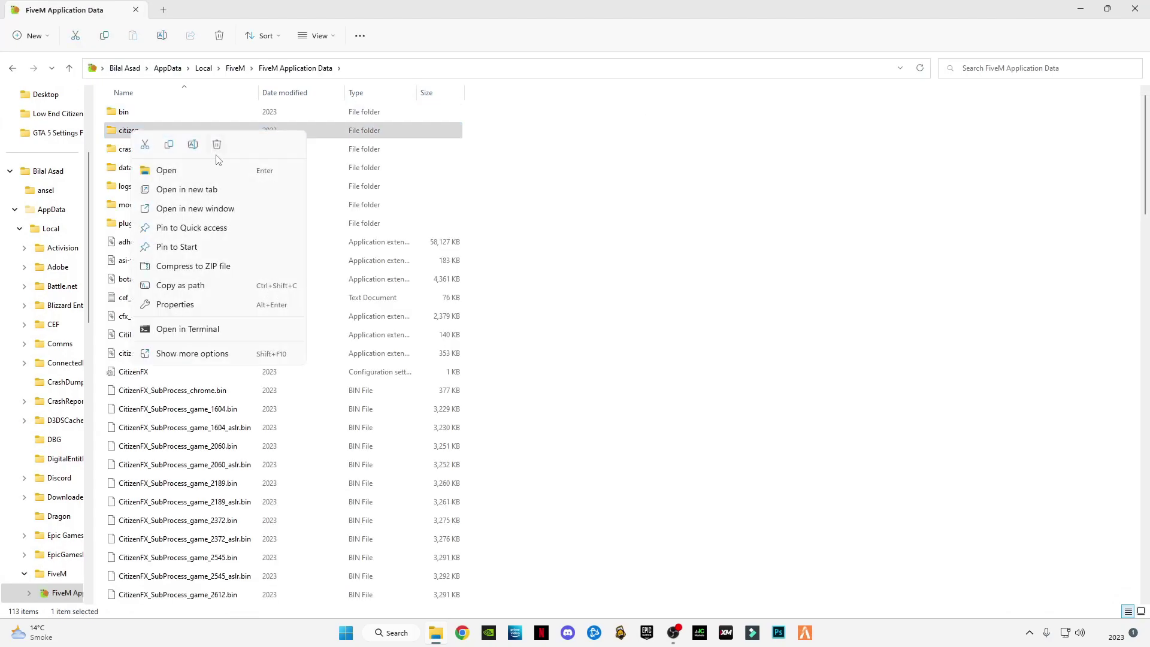
key(Escape)
key(Delete)
- Drag the citizen folder from the extracted light blue sky folder into FiveM Application Data
click(1106, 9)
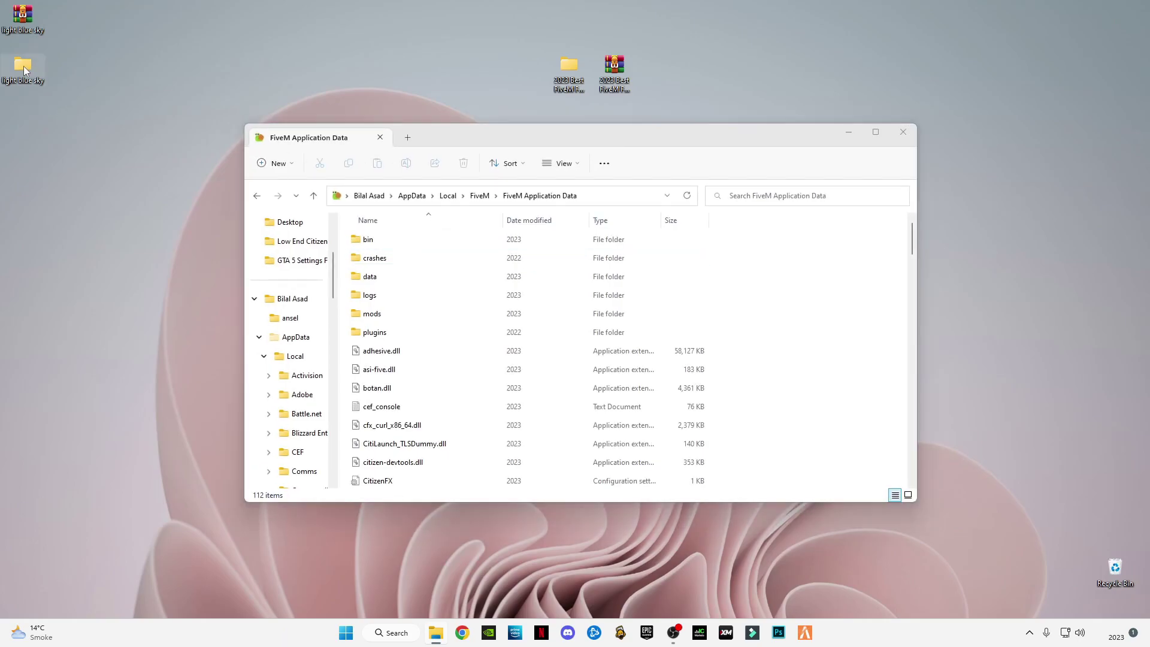
double_click(23, 66)
drag(128, 114, 820, 322)
key(alt+Tab)
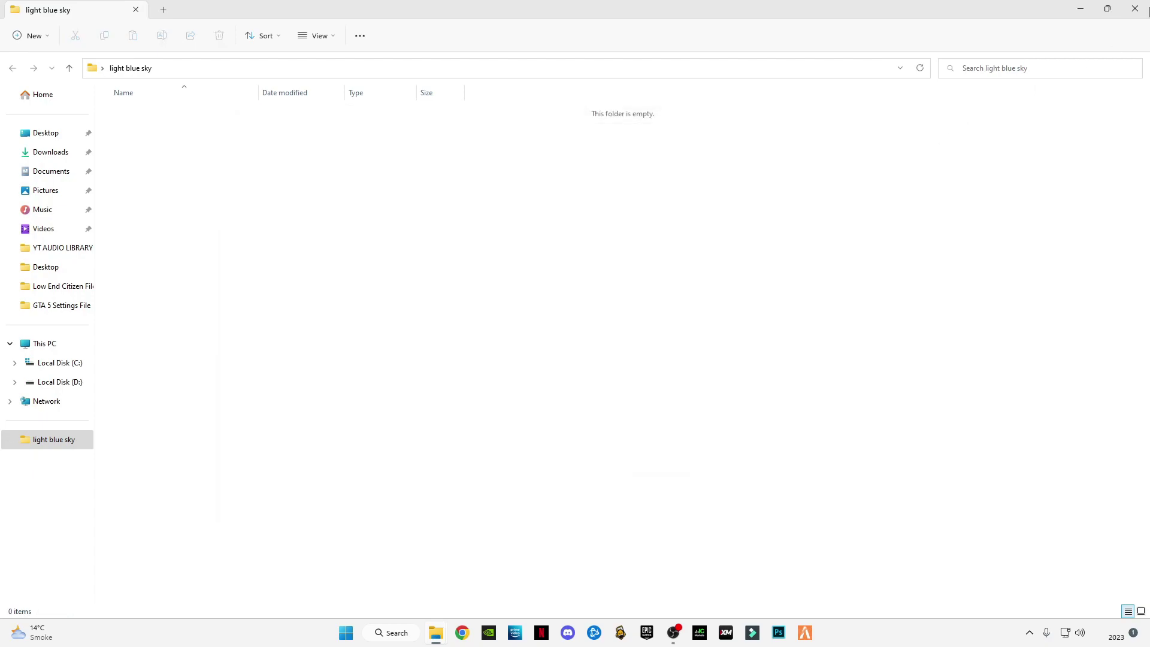
click(1134, 8)
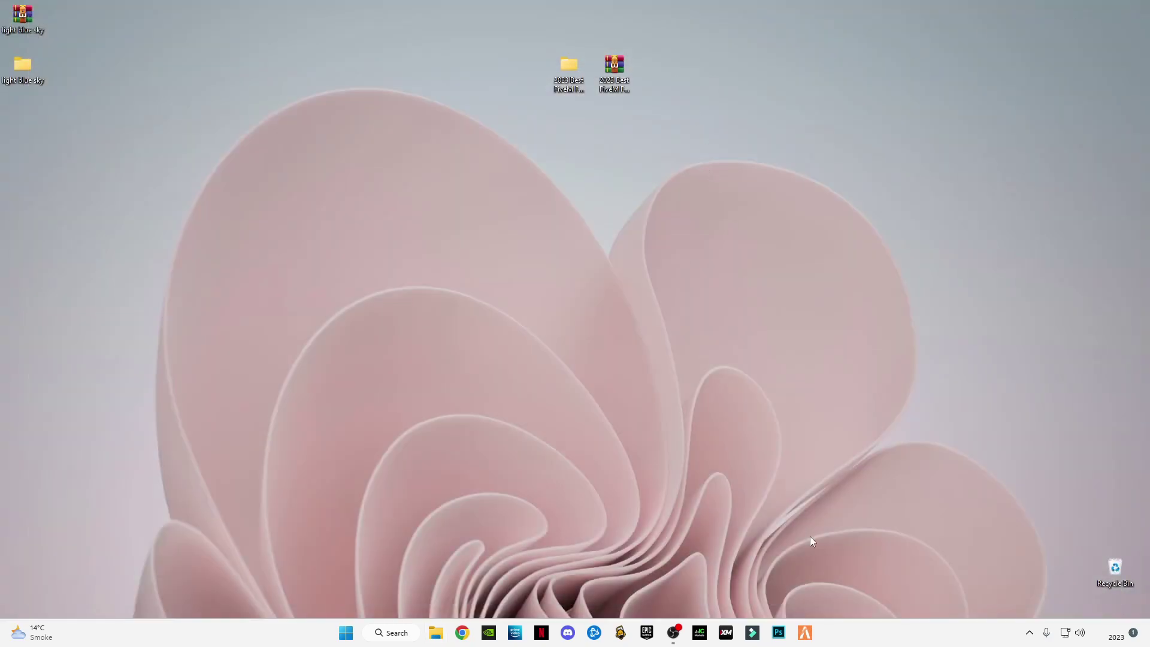
- Empty the Recycle Bin, permanently deleting its 2 items
right_click(1107, 562)
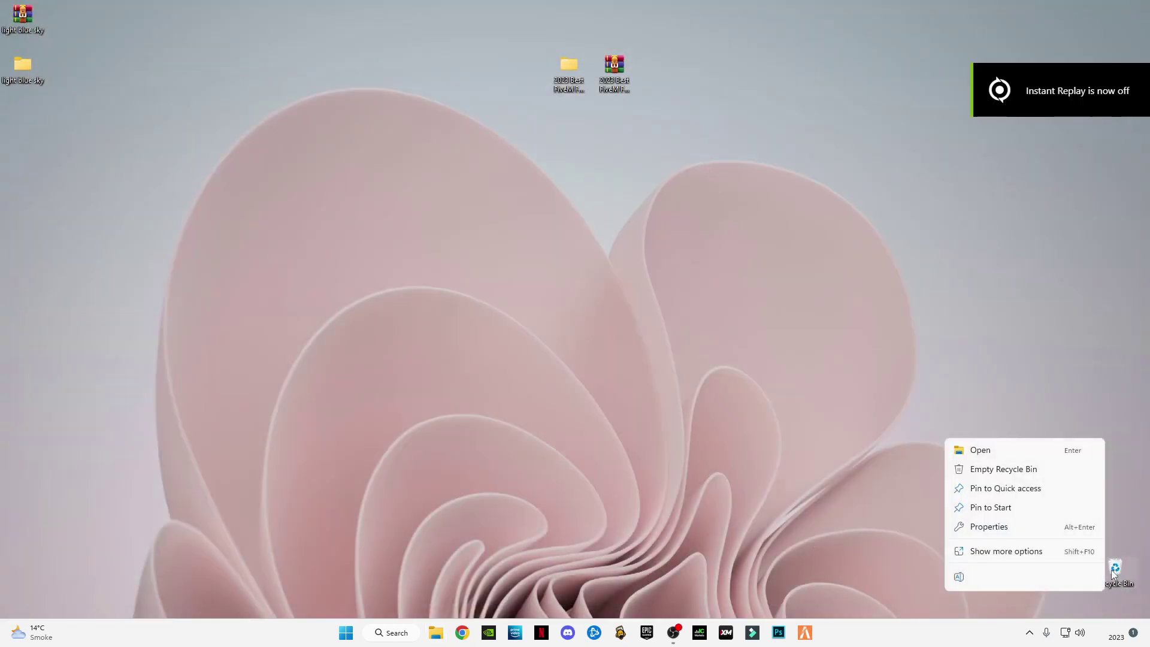
click(1014, 470)
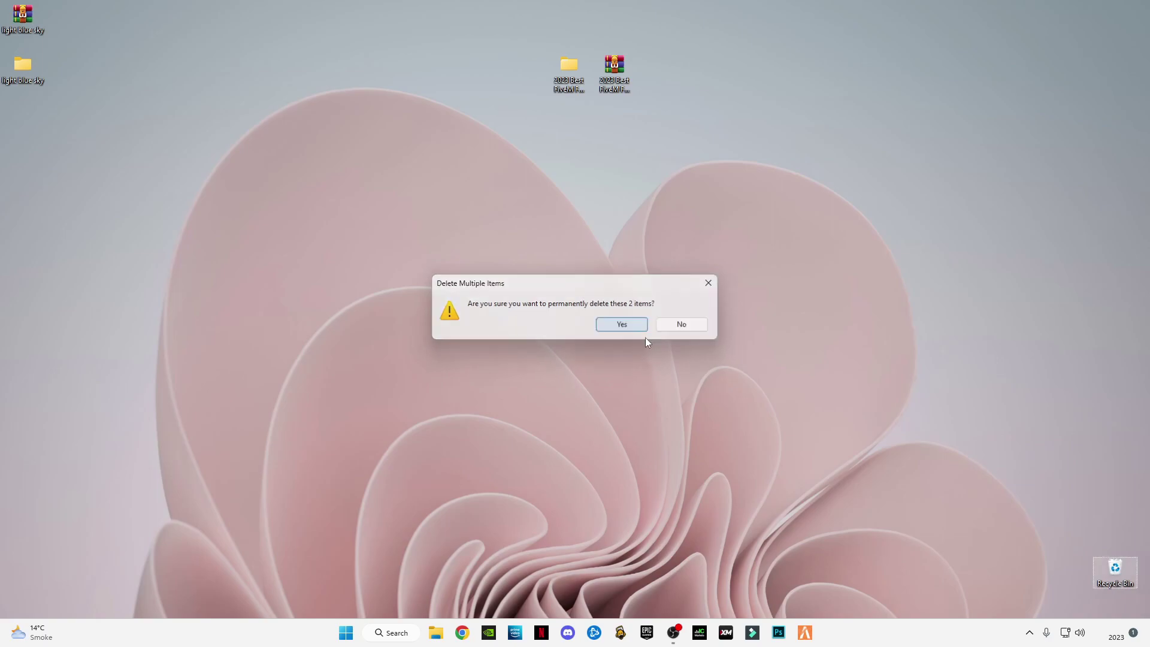
click(639, 327)
- Exit a background app from the tray overflow and launch FiveM from the taskbar
click(1029, 632)
right_click(1029, 599)
click(1054, 585)
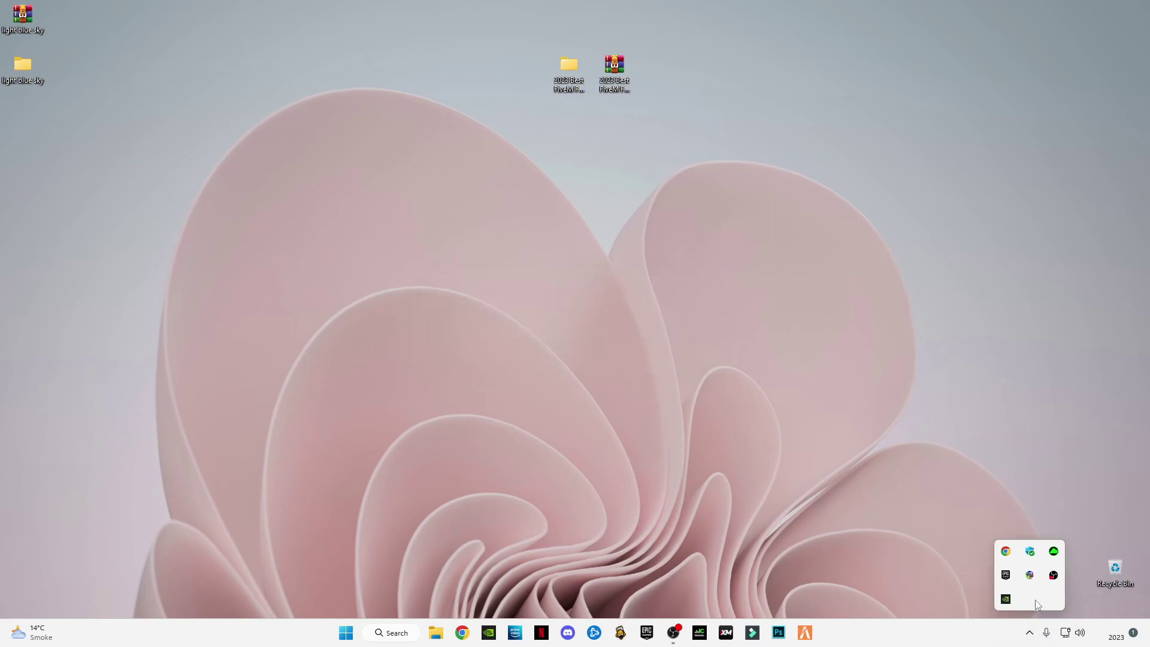
click(1029, 634)
click(824, 560)
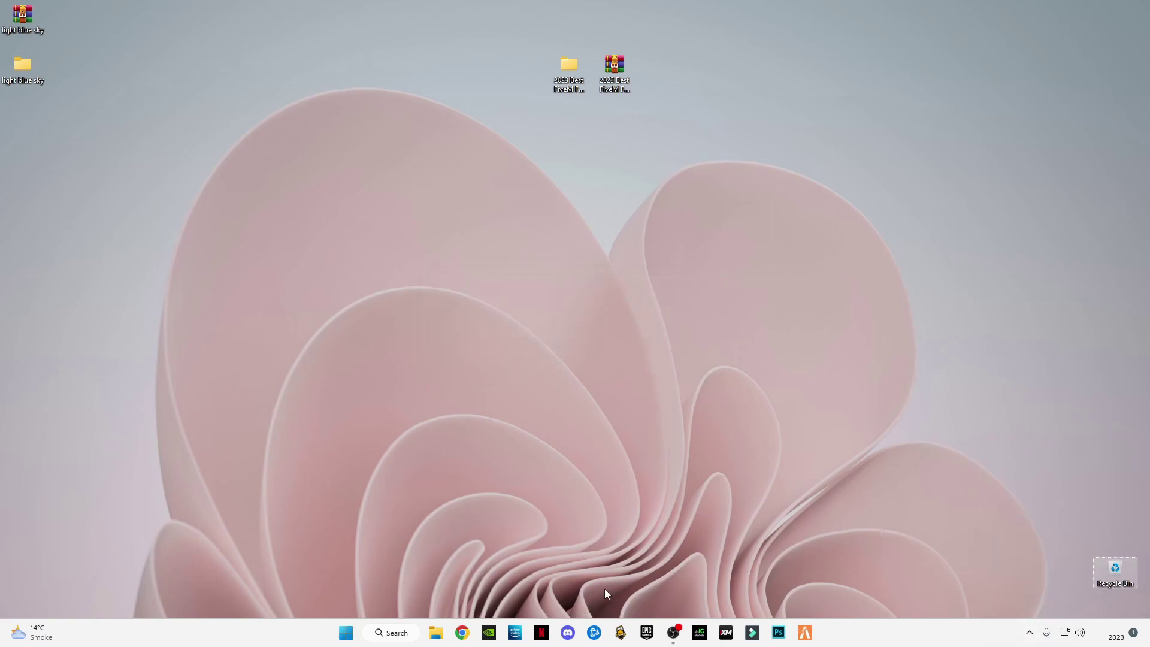
click(805, 633)
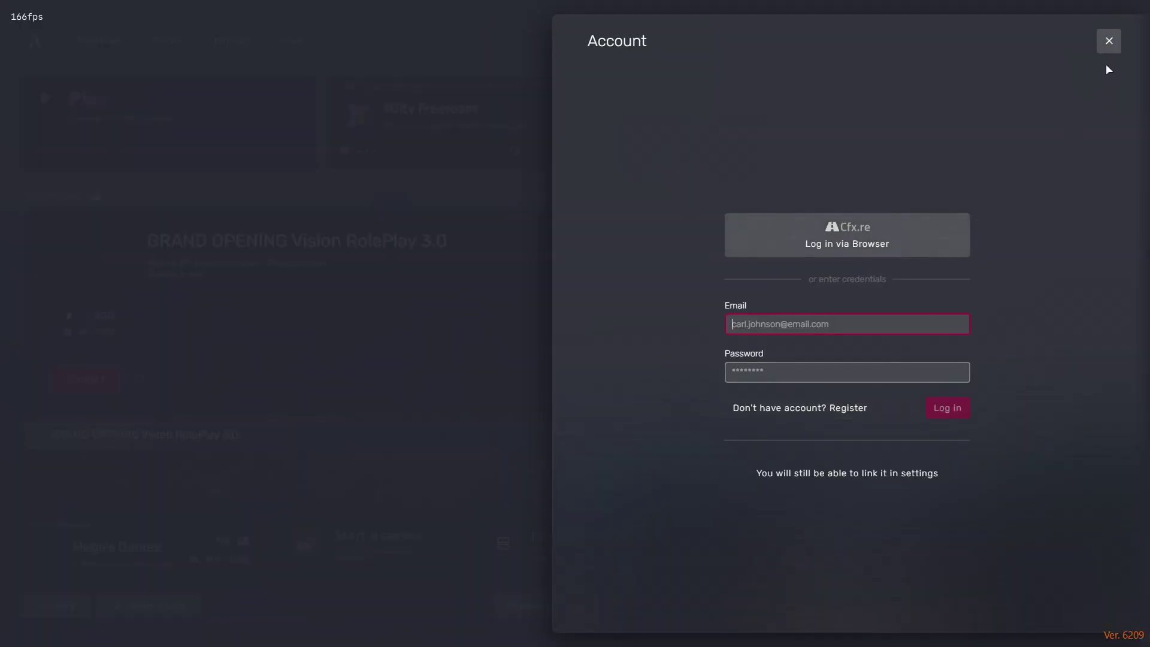
- Dismiss the account login prompt and connect to the XCity Freeroam server
click(1108, 40)
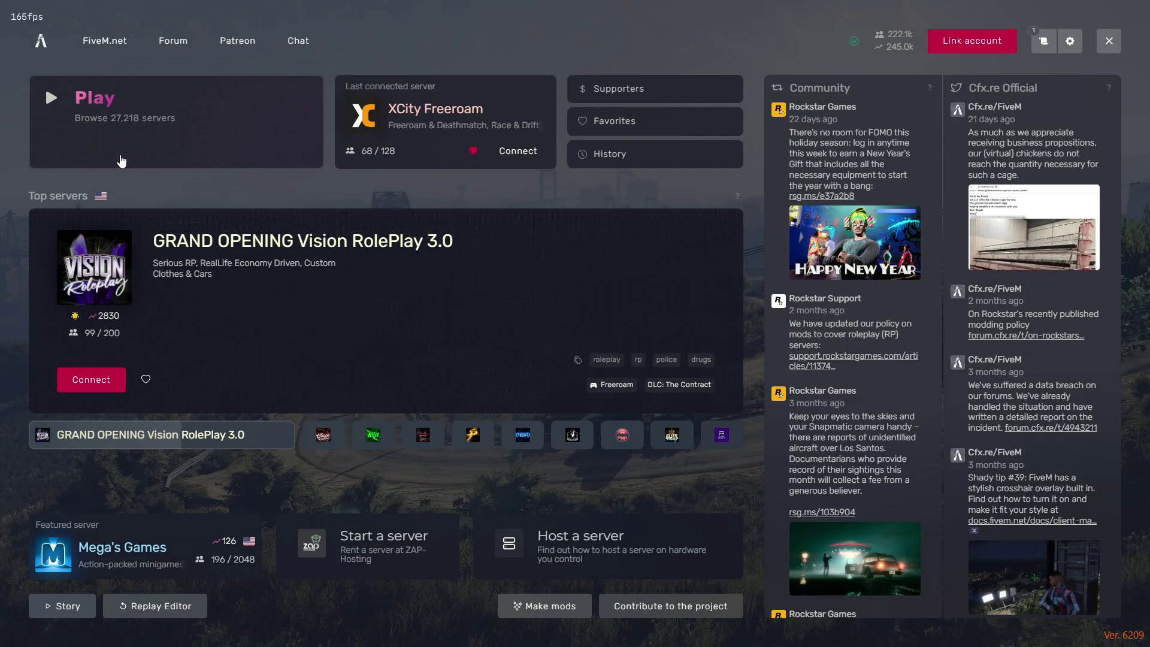
click(505, 152)
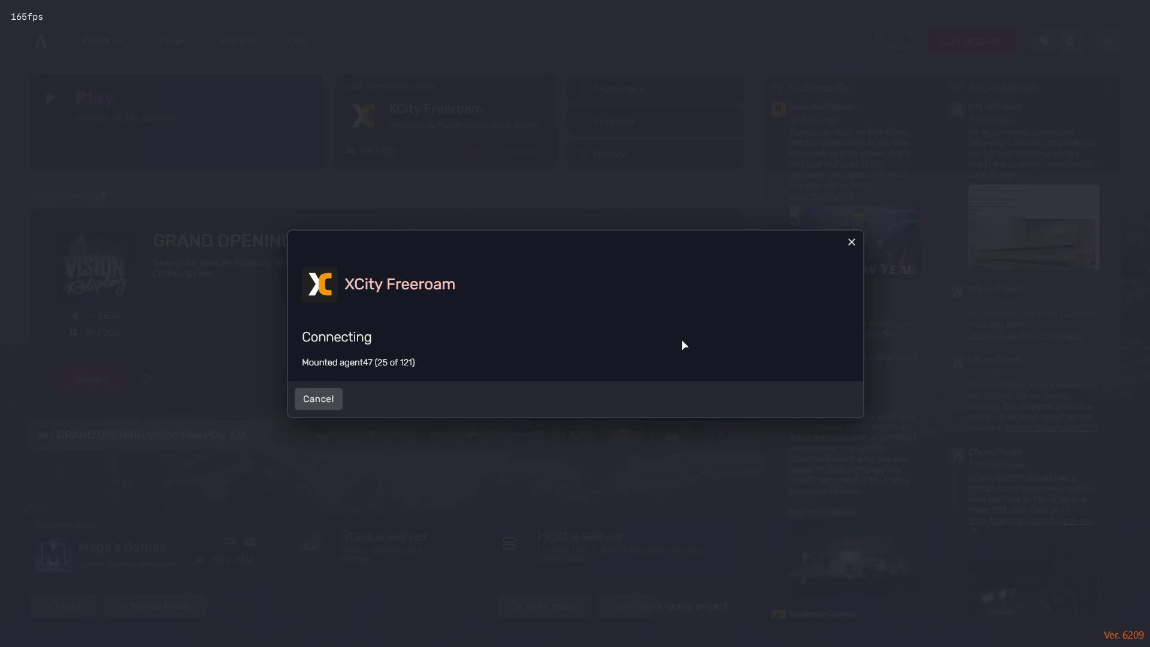
key(super)
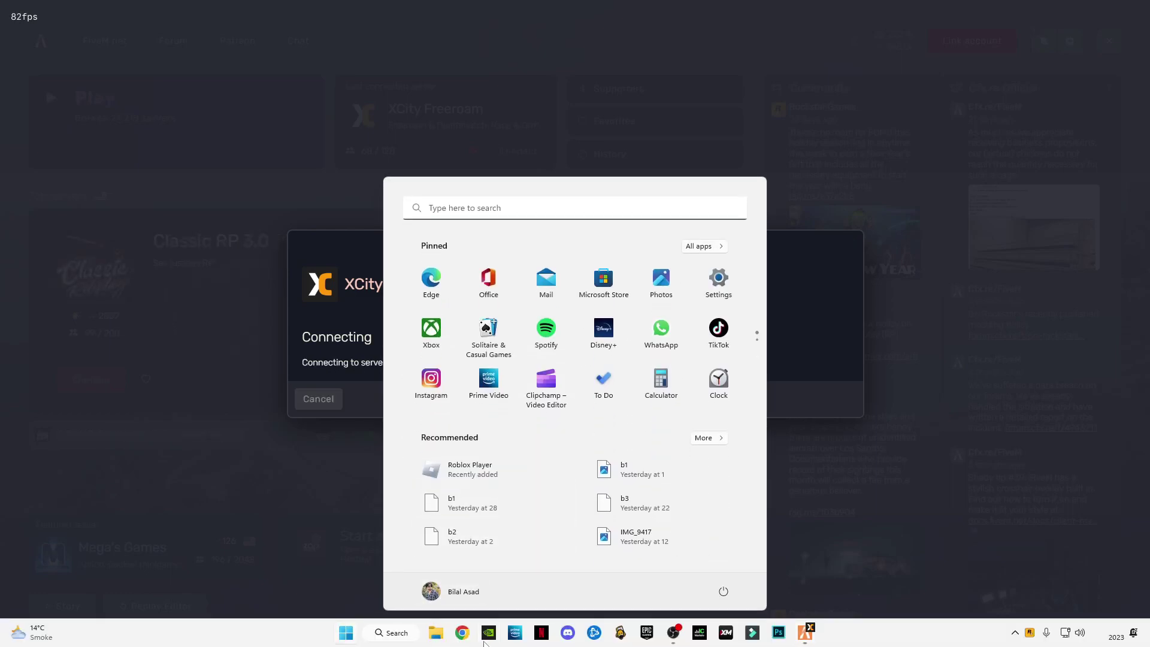
- Switch on the In-Game Overlay in GeForce Experience's General settings
key(alt+Tab)
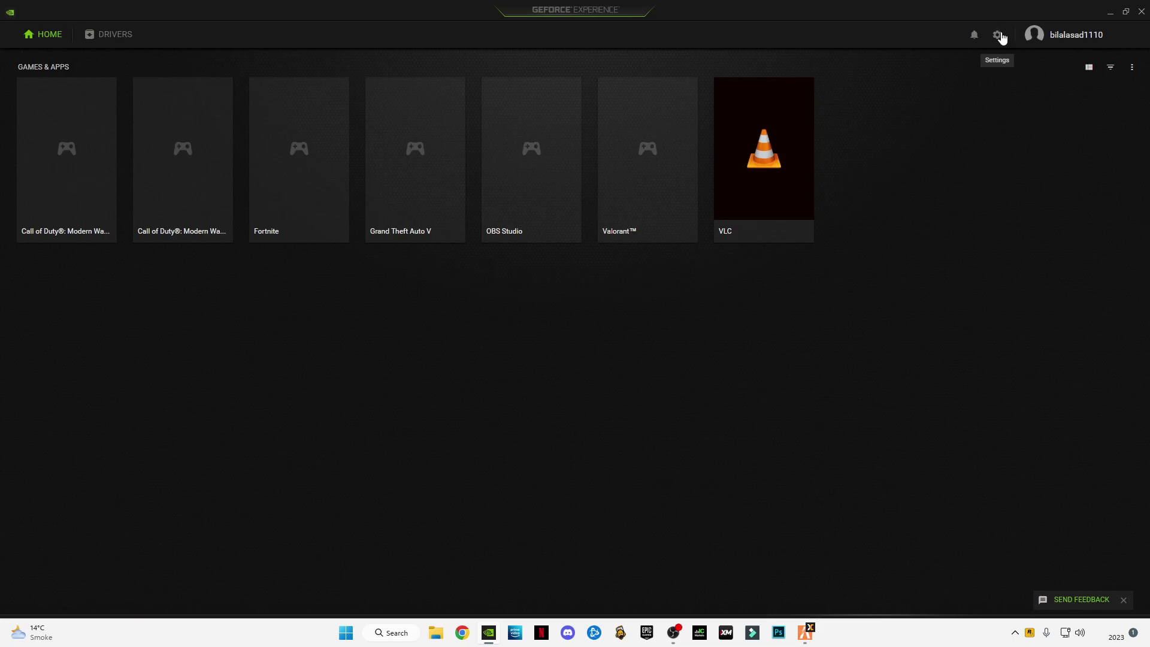
click(997, 34)
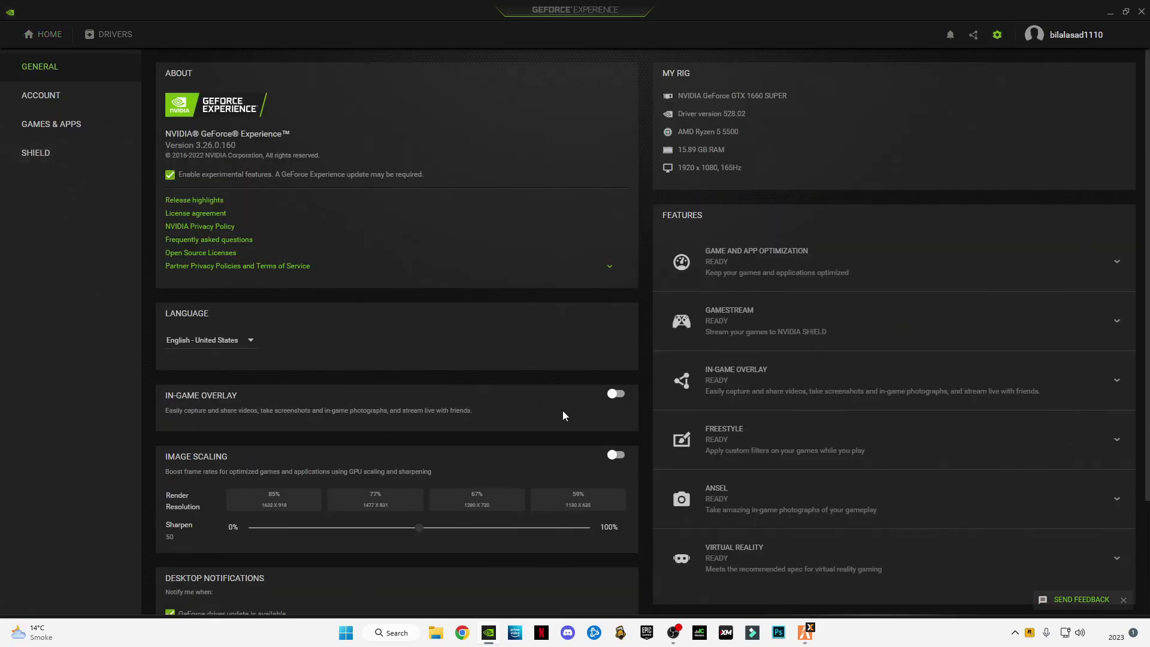
click(612, 398)
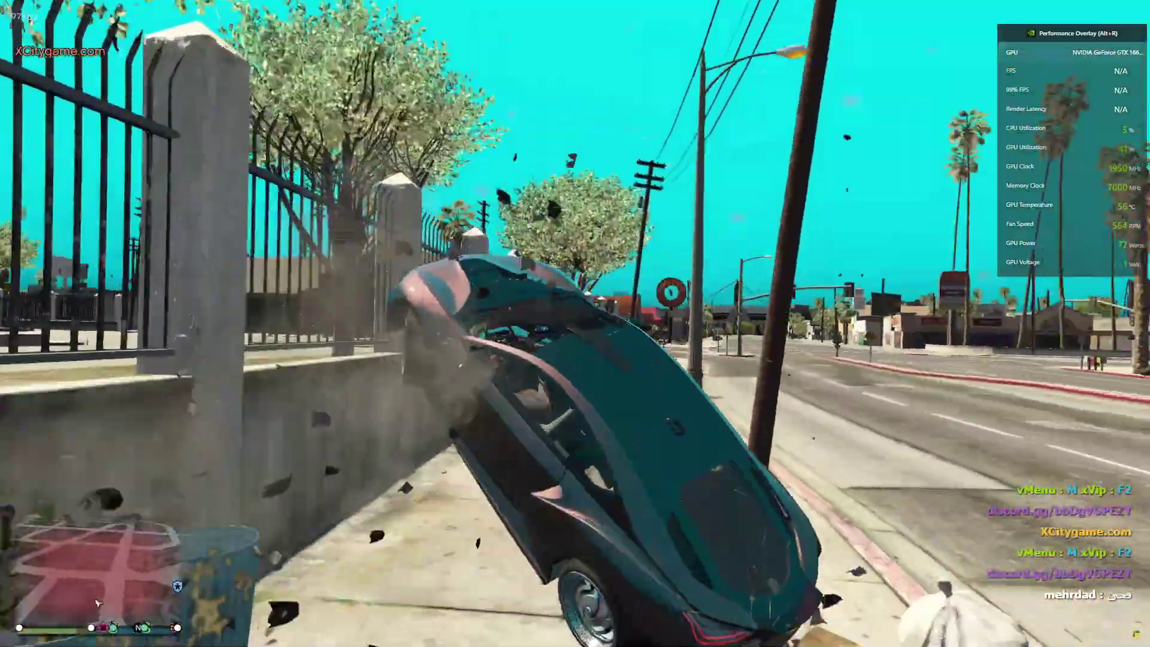
- Drive through the city streets and over the bridge road past the Maze Bank Arena
key(w)
key(a)
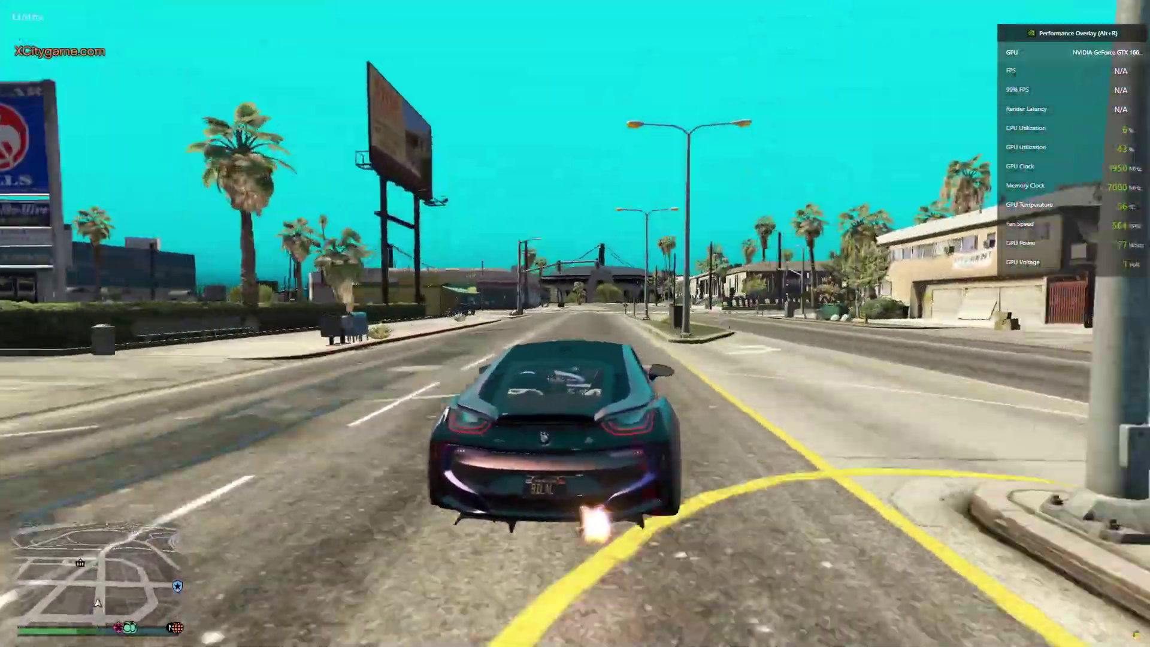
key(a)
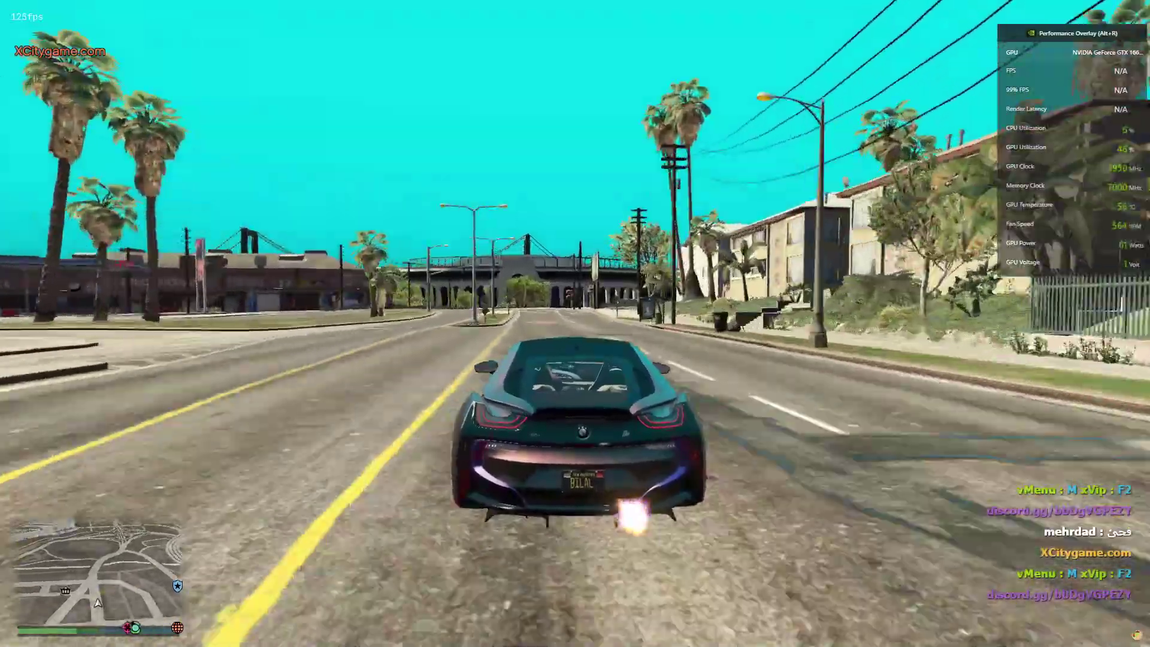
key(d)
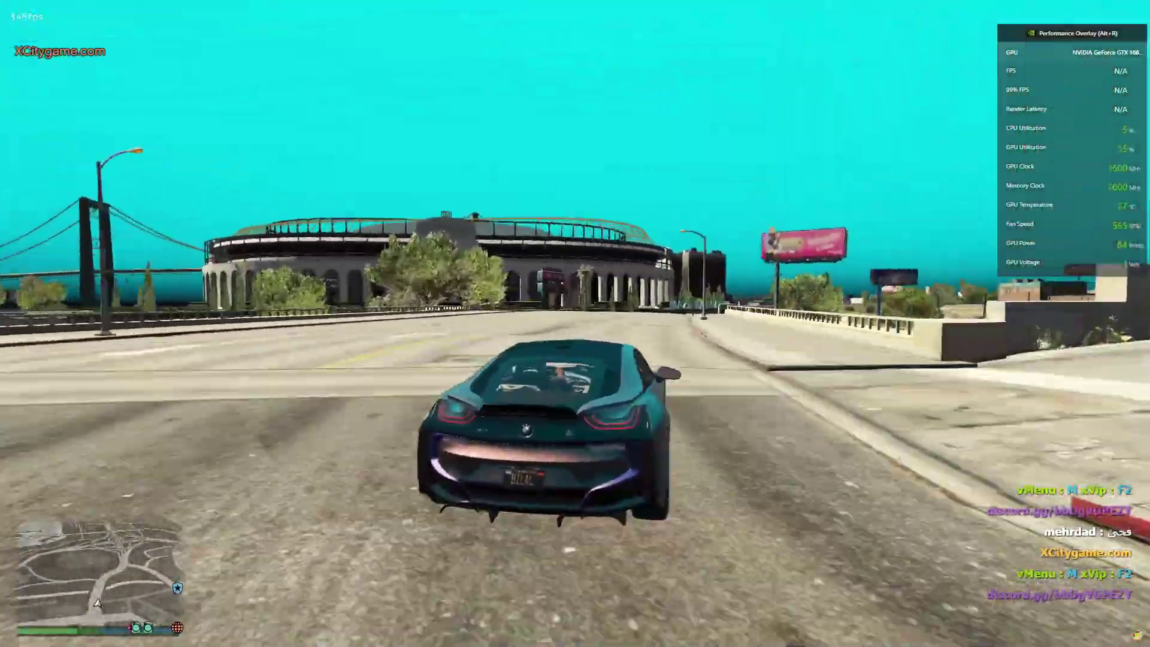
key(a)
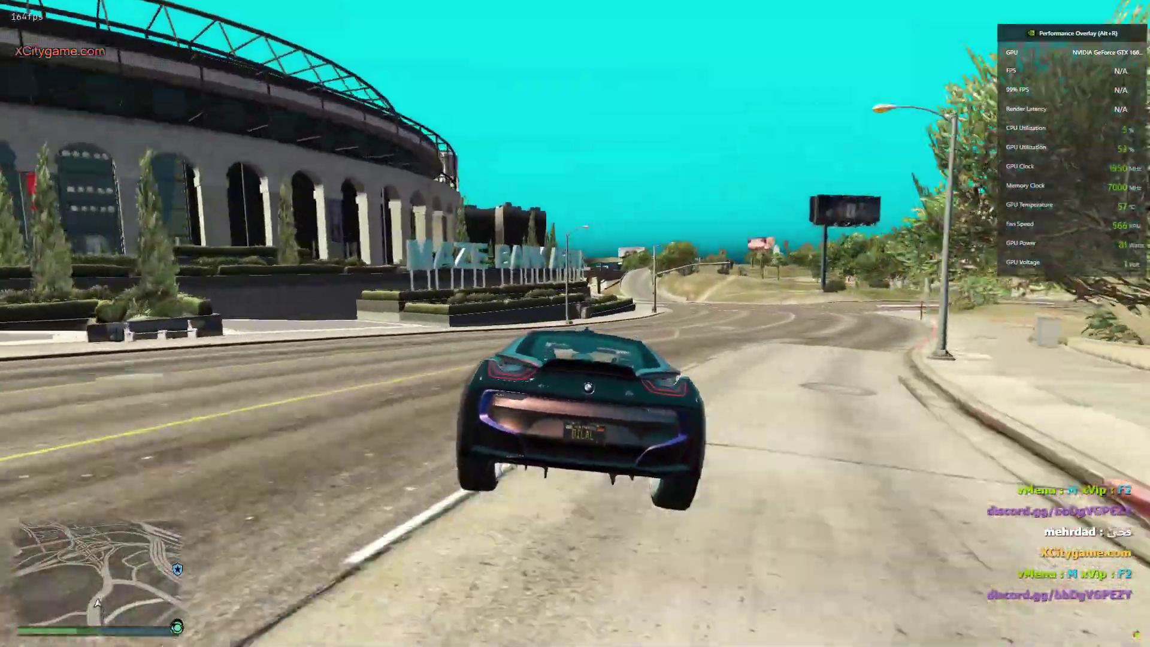
- Follow the freeway from under the overpass to the airport, turning onto the apron
key(a)
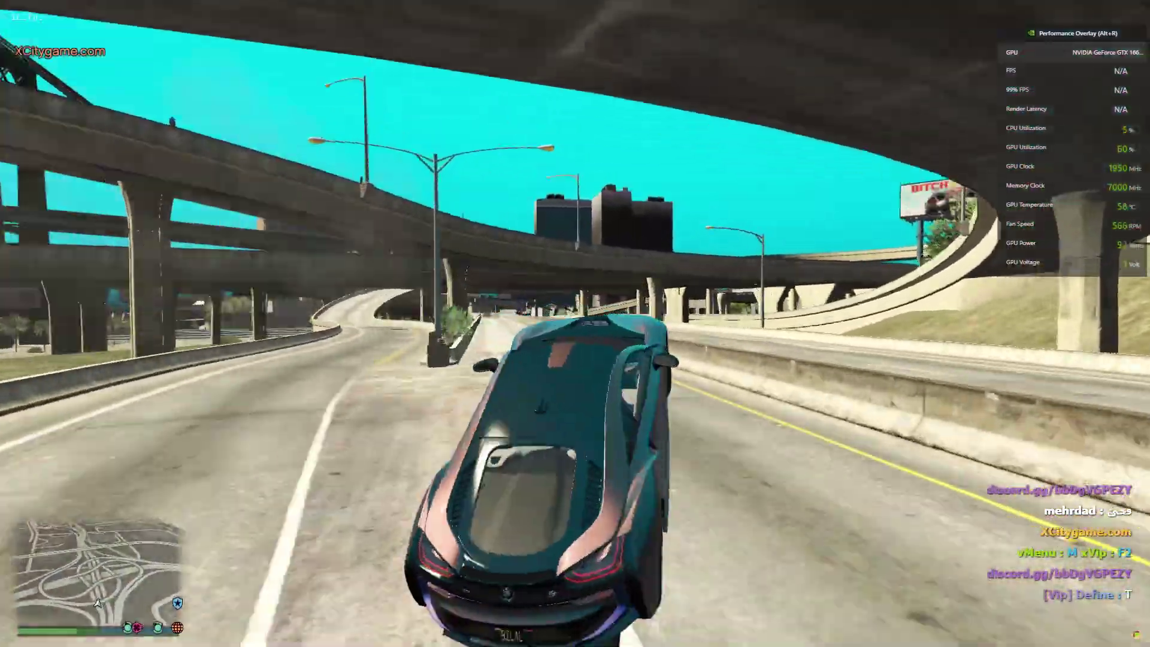
key(a)
key(w)
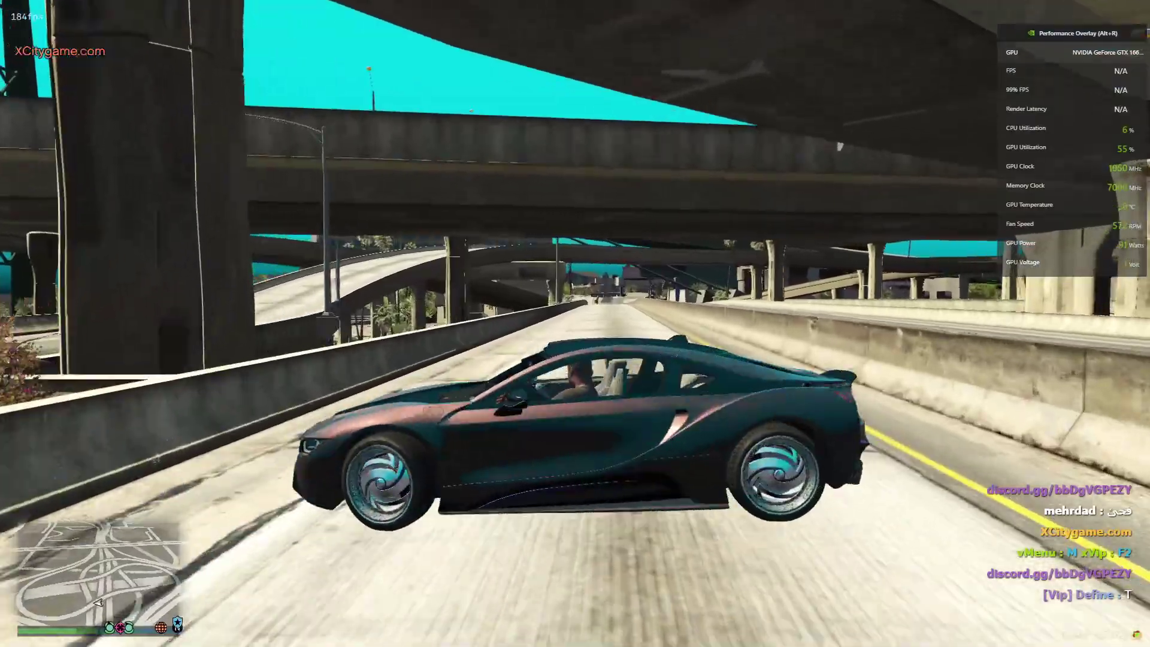
key(w)
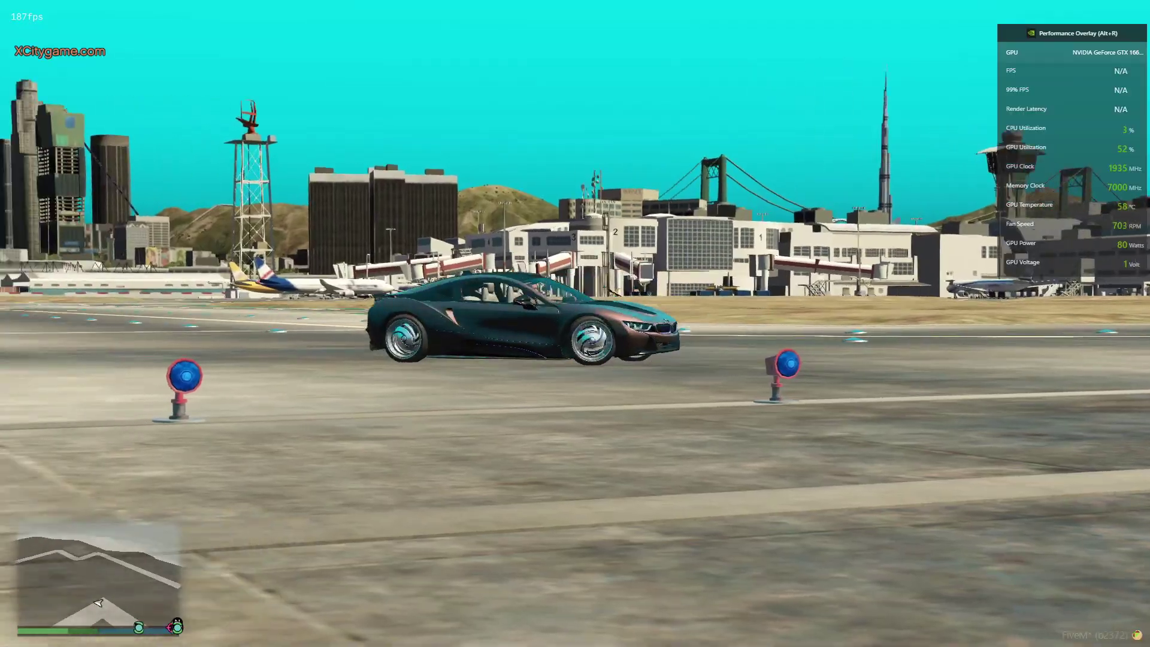
key(d)
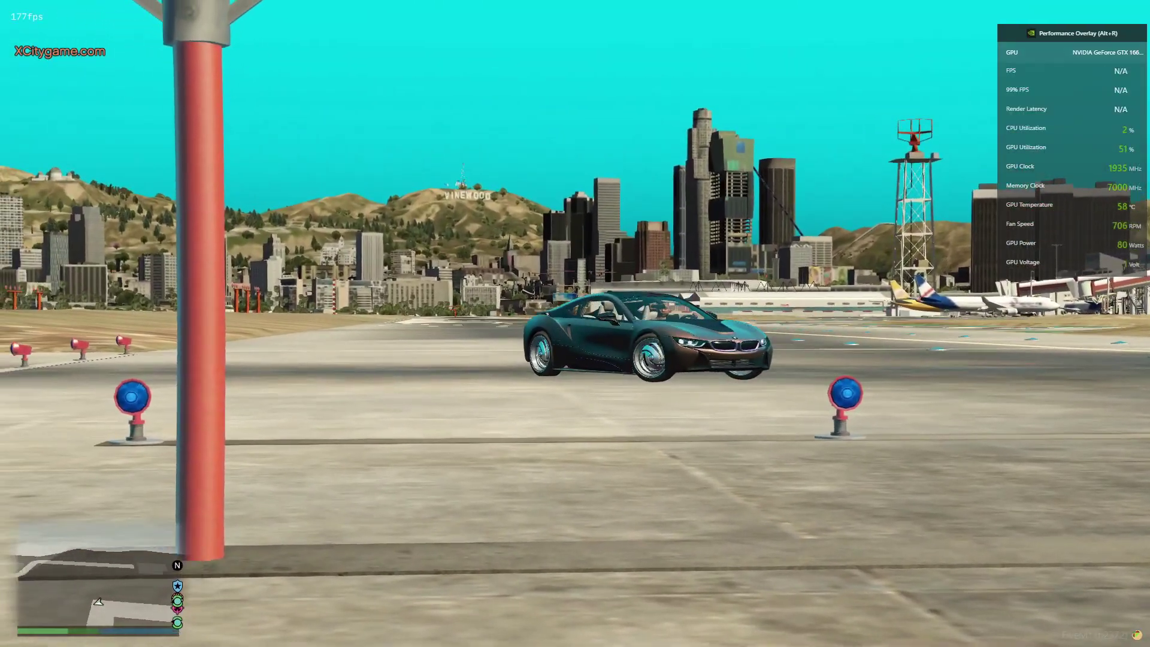
key(w)
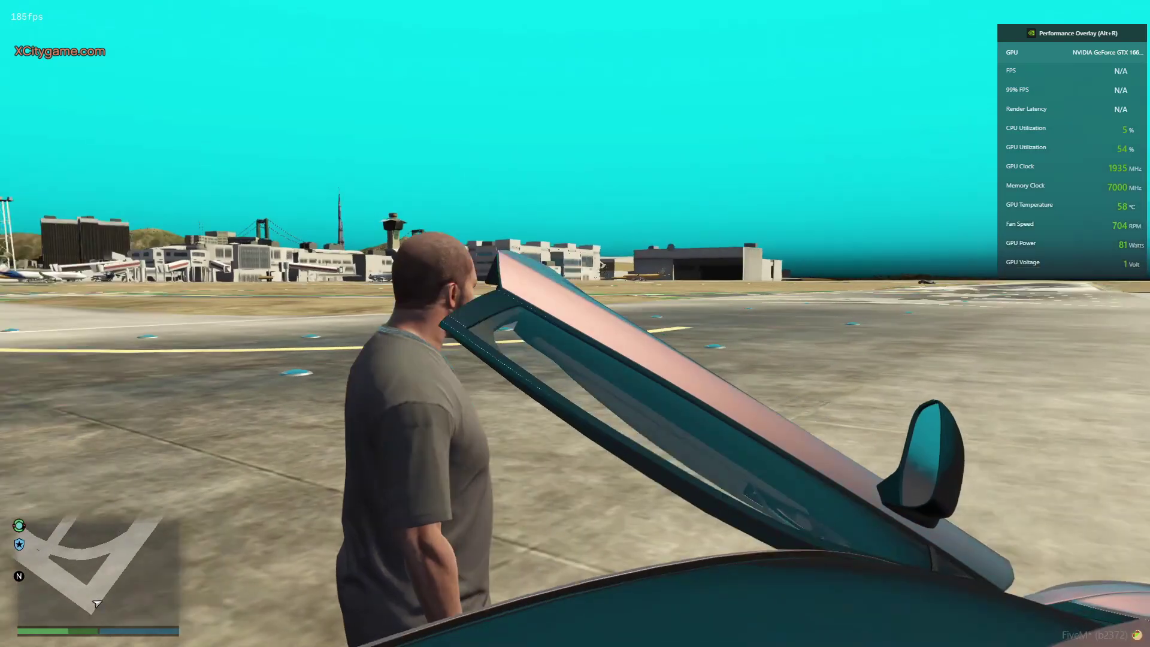
- Walk past the hangars and runway lights, viewing the city skyline, and loop back to the car
key(w)
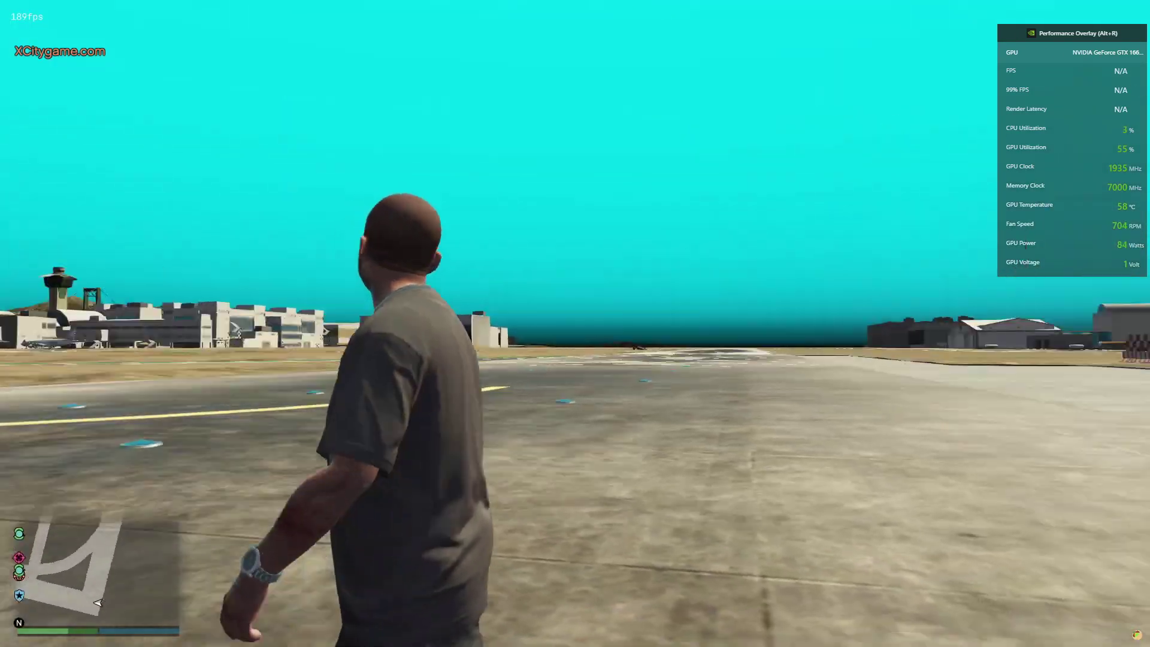
key(w)
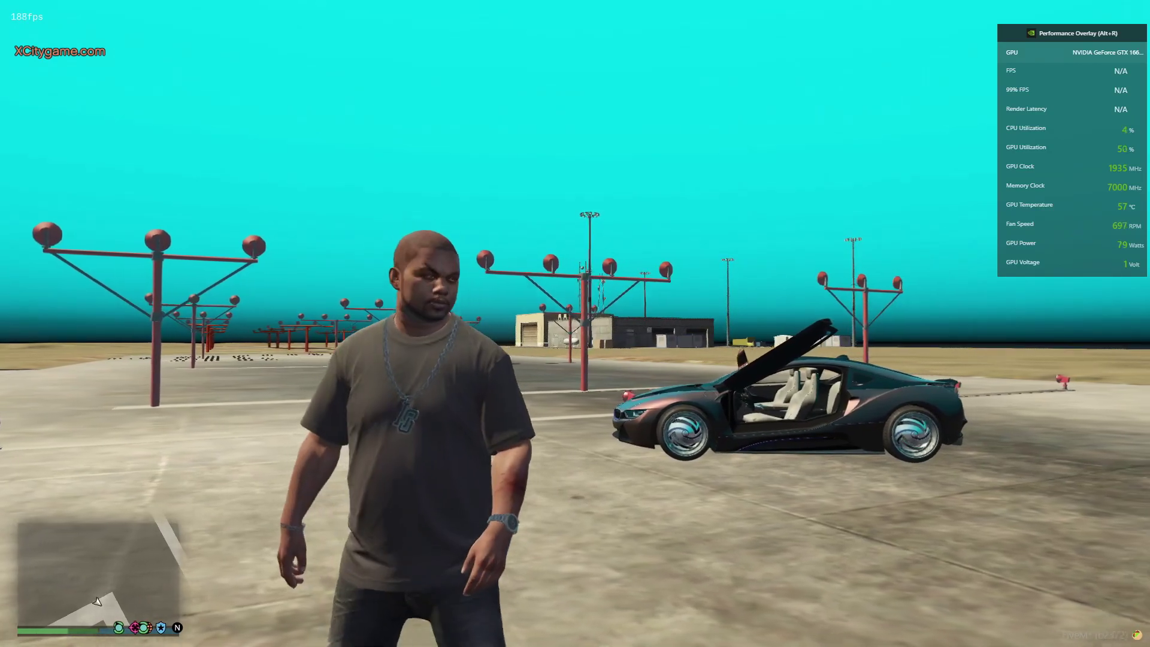
key(w)
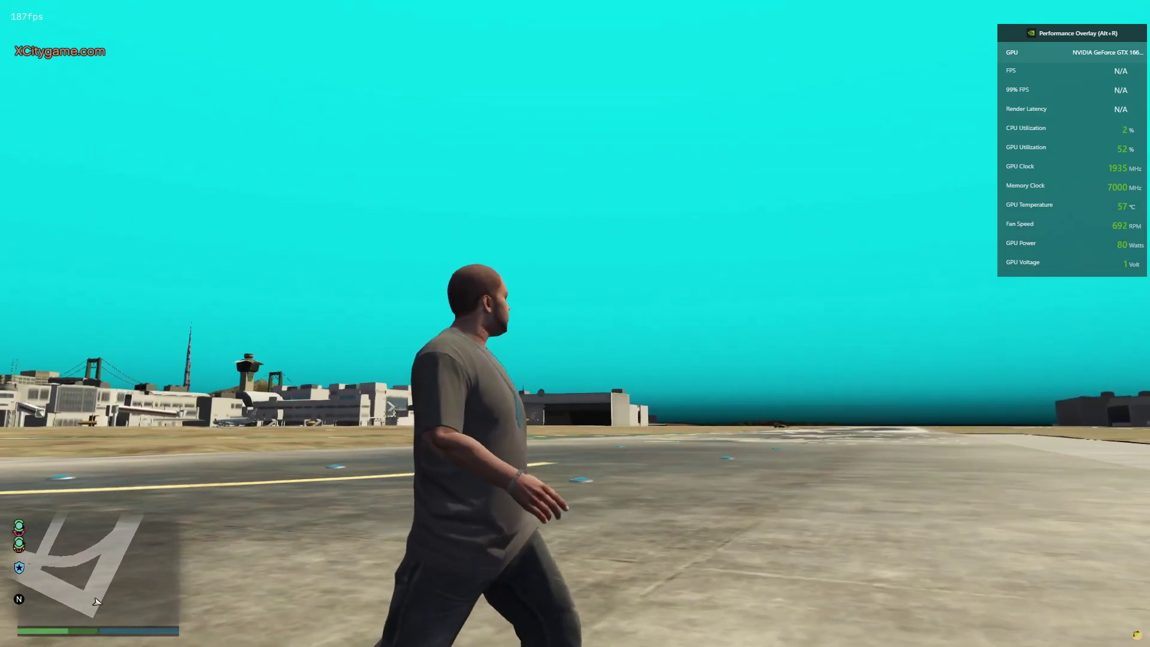
key(w)
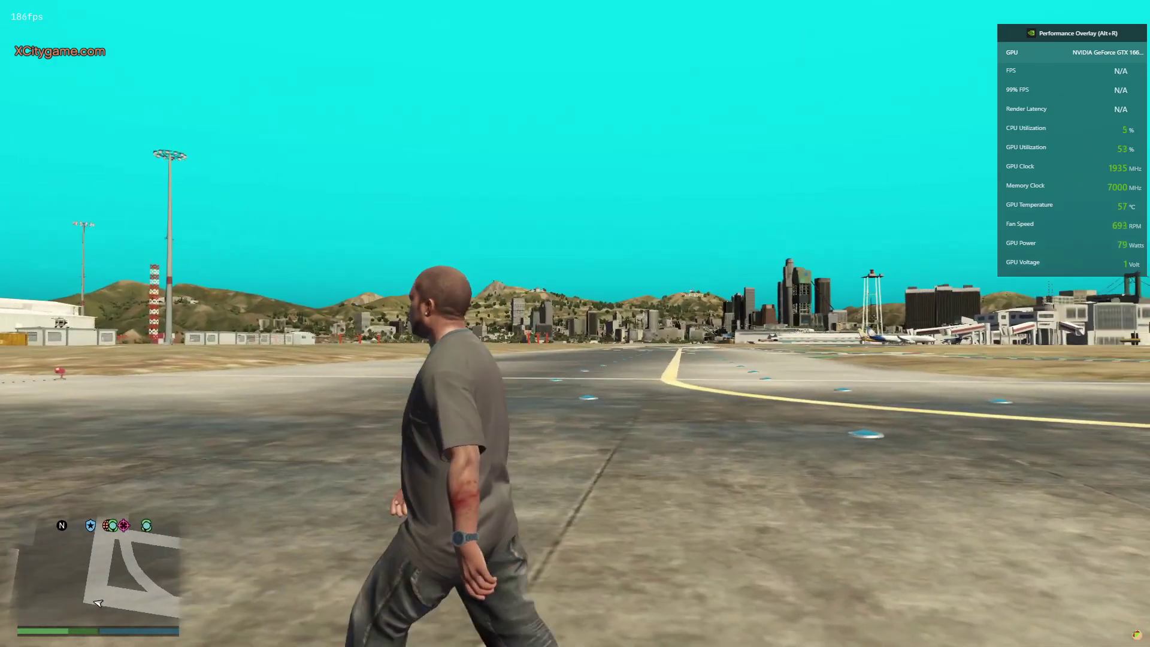
key(w)
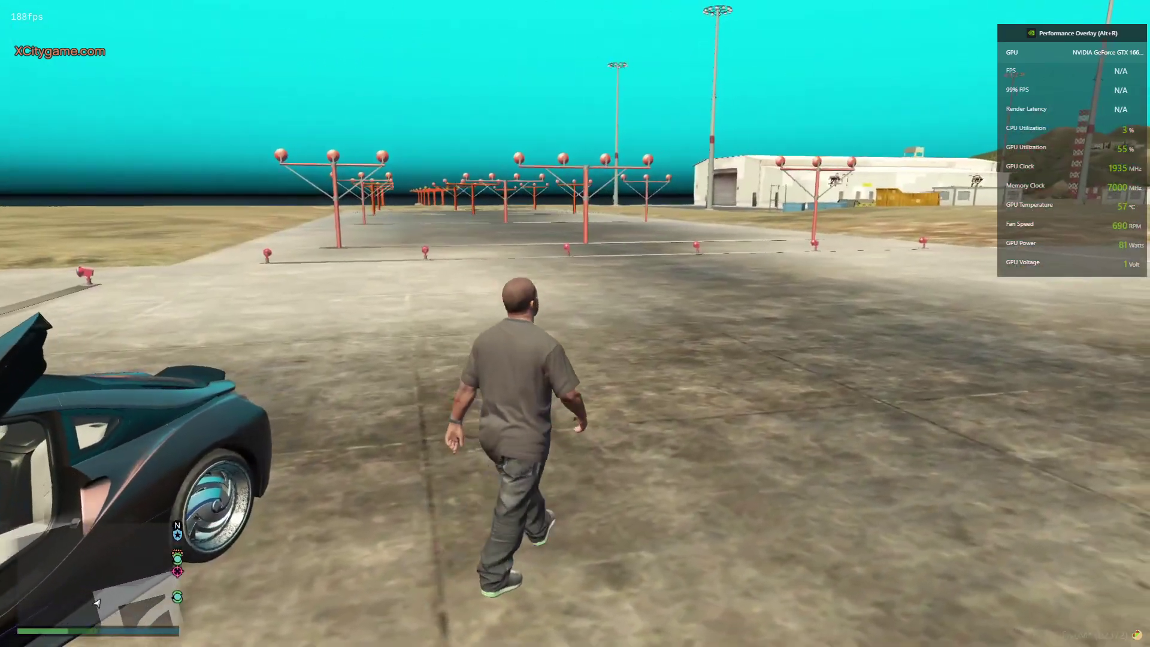
key(w)
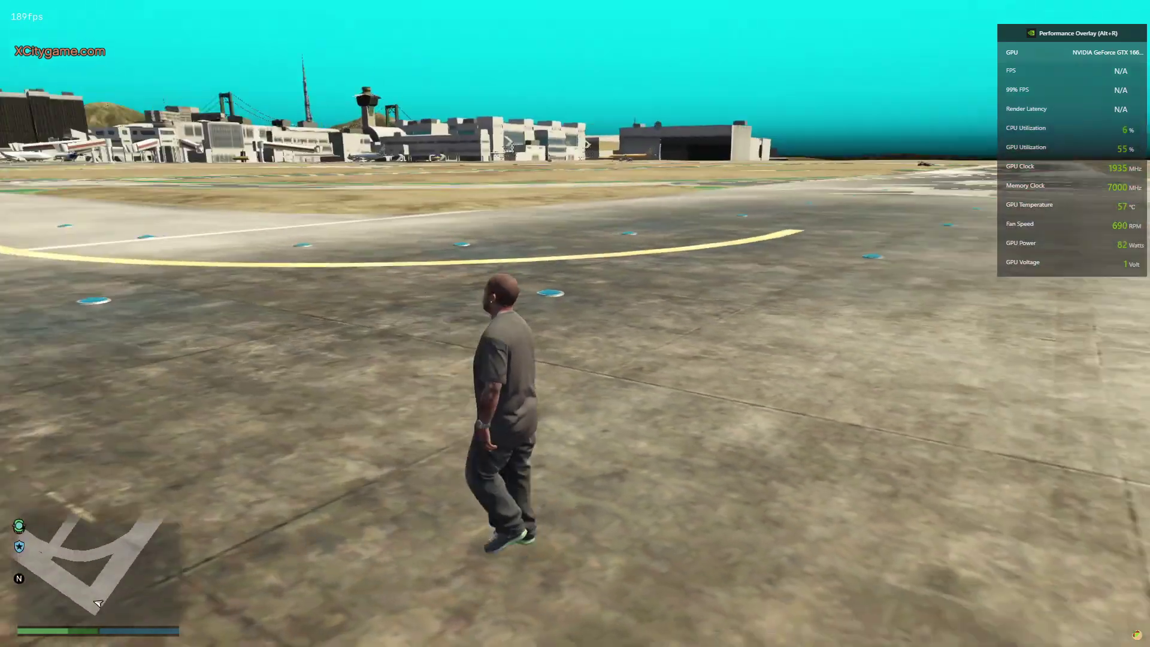
key(w)
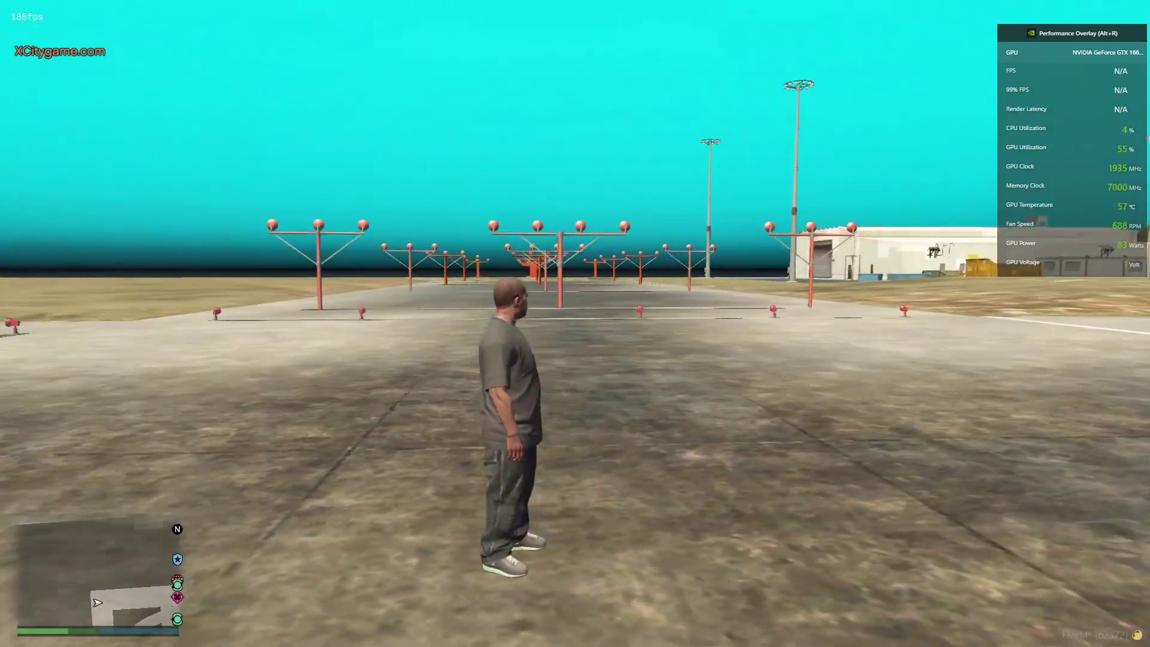
key(w)
key(w)
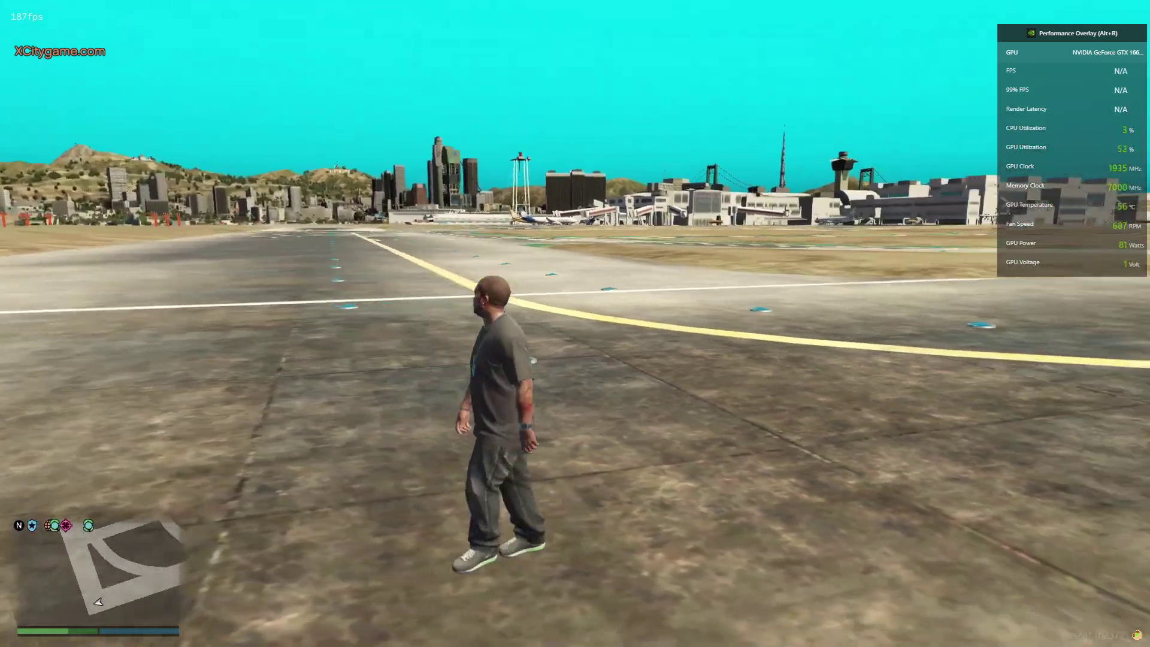
key(w)
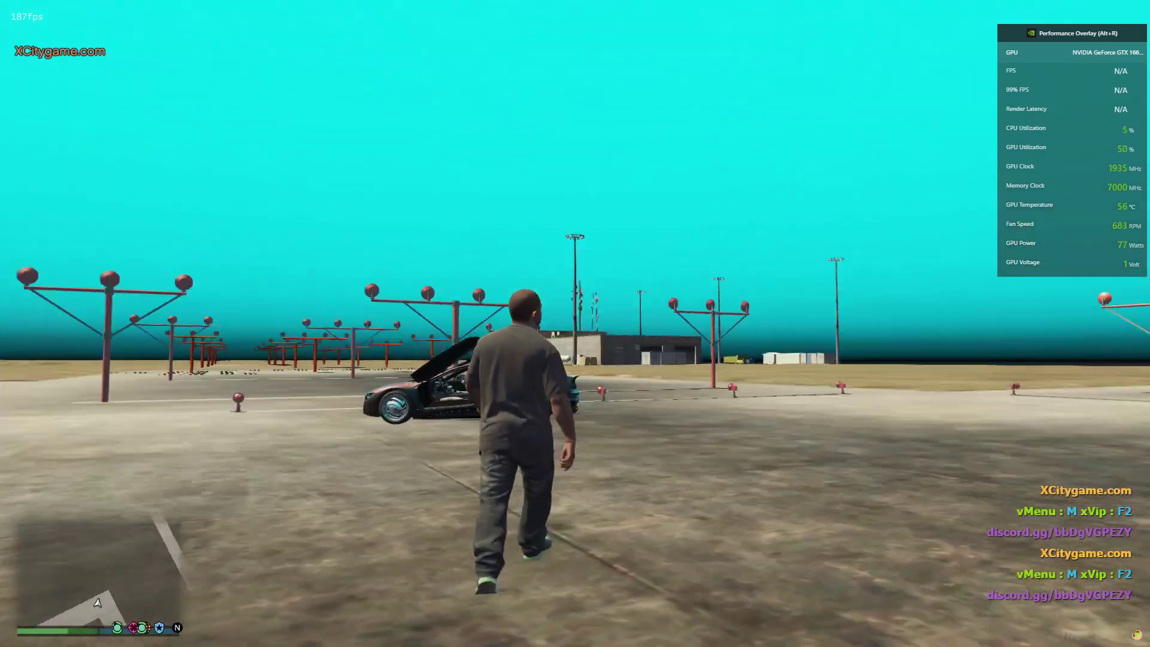
key(w)
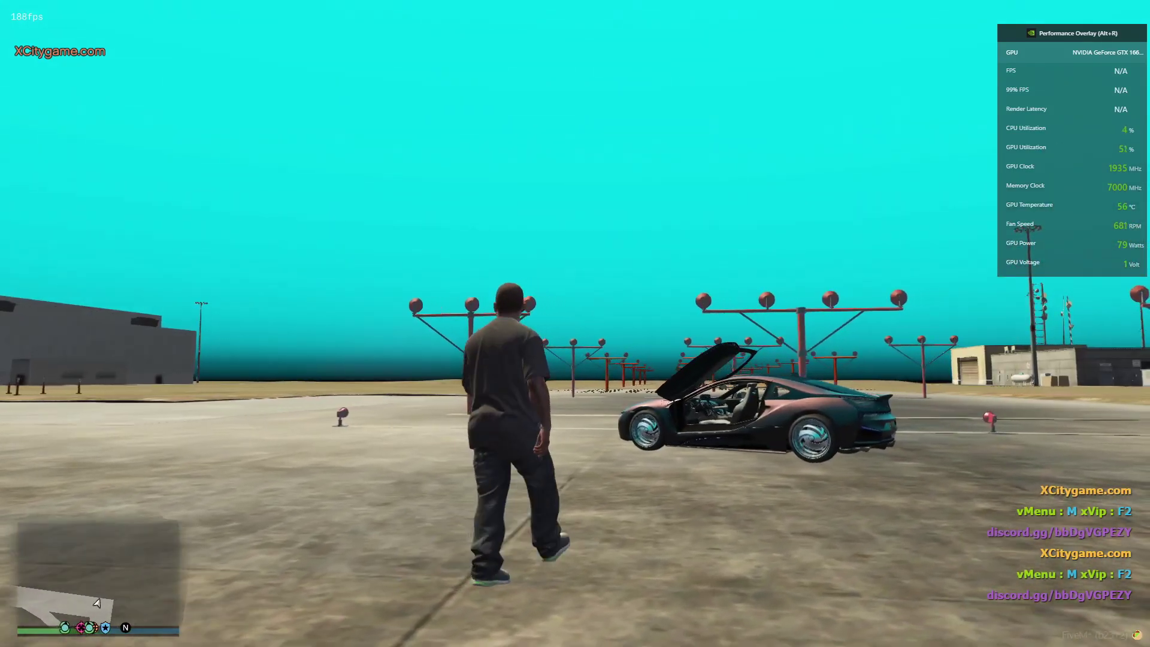